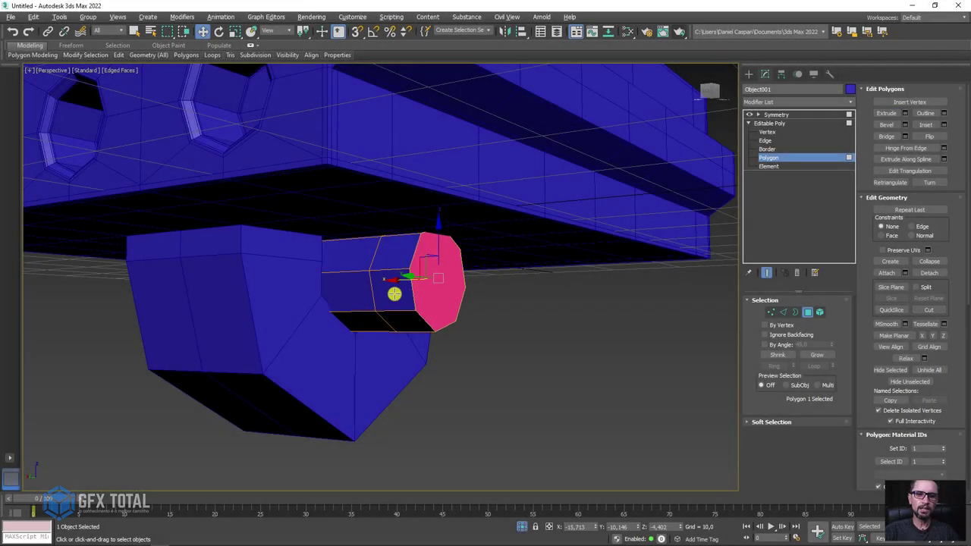
# Select the base's end faces and stretch them downward along Z.
pyautogui.keyDown('alt'); pyautogui.moveTo(395, 293); pyautogui.dragTo(429, 297, button='middle'); pyautogui.keyUp('alt')
pyautogui.click(413, 305)
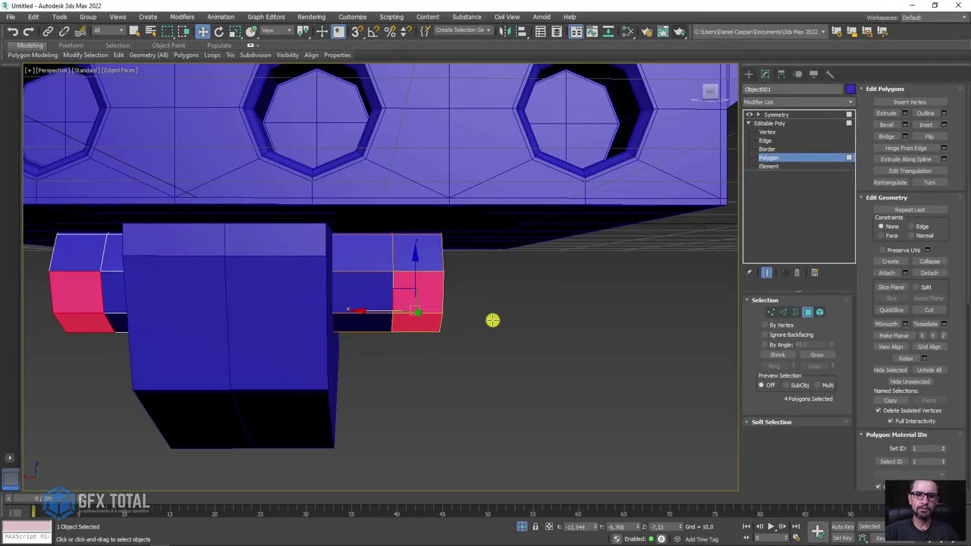
pyautogui.moveTo(416, 259); pyautogui.dragTo(432, 352)
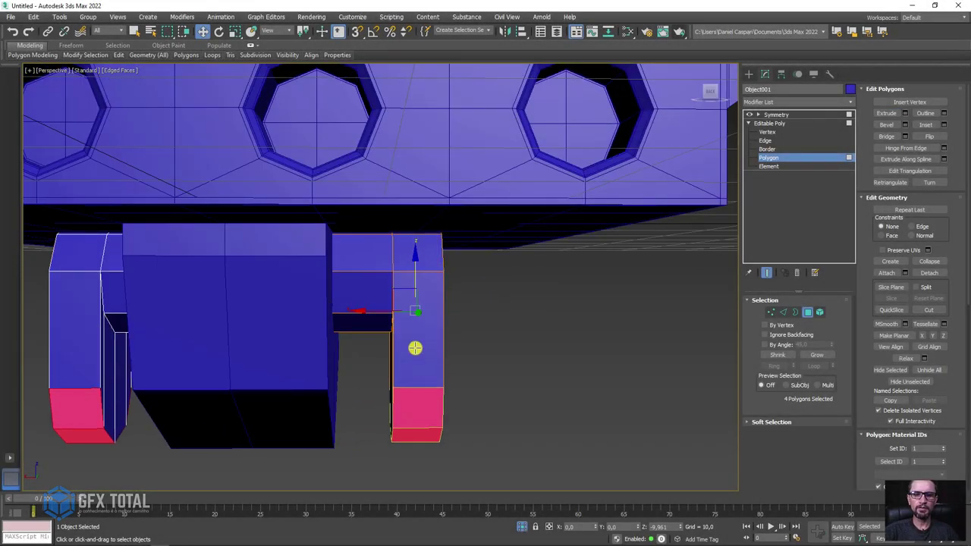
pyautogui.moveTo(433, 352)
pyautogui.keyDown('alt'); pyautogui.mouseDown(button='middle')
pyautogui.moveTo(475, 362)
pyautogui.moveTo(425, 359)
pyautogui.moveTo(451, 265)
pyautogui.mouseUp(button='middle'); pyautogui.keyUp('alt')
# Scale the bottom faces outward on XY into a wide skirt, nudging them slightly lower.
pyautogui.press('e')
pyautogui.press('r')
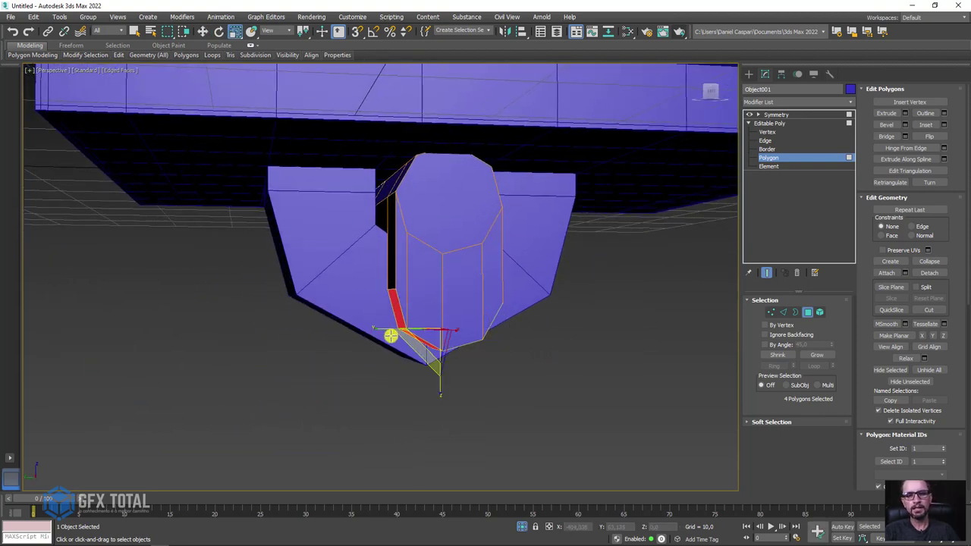
pyautogui.moveTo(377, 329); pyautogui.dragTo(280, 340)
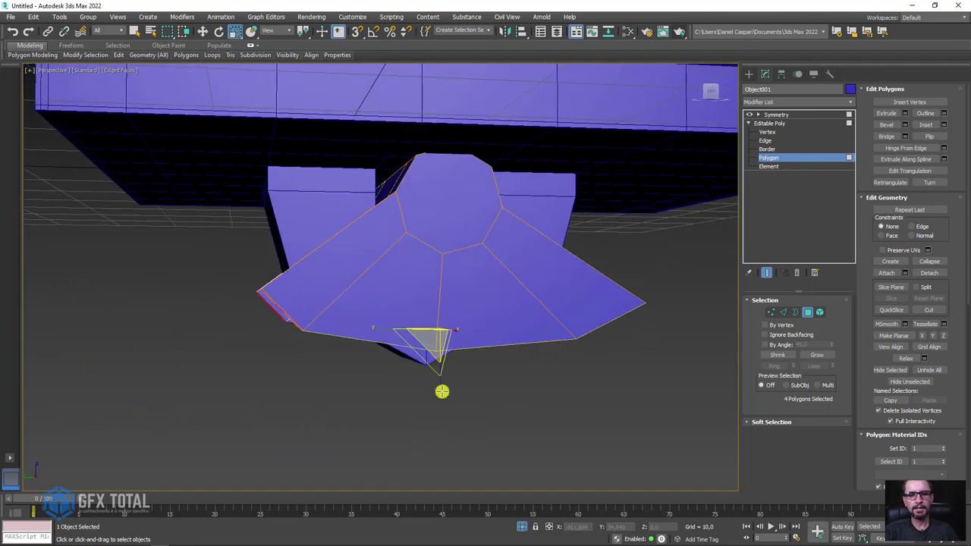
pyautogui.press('w')
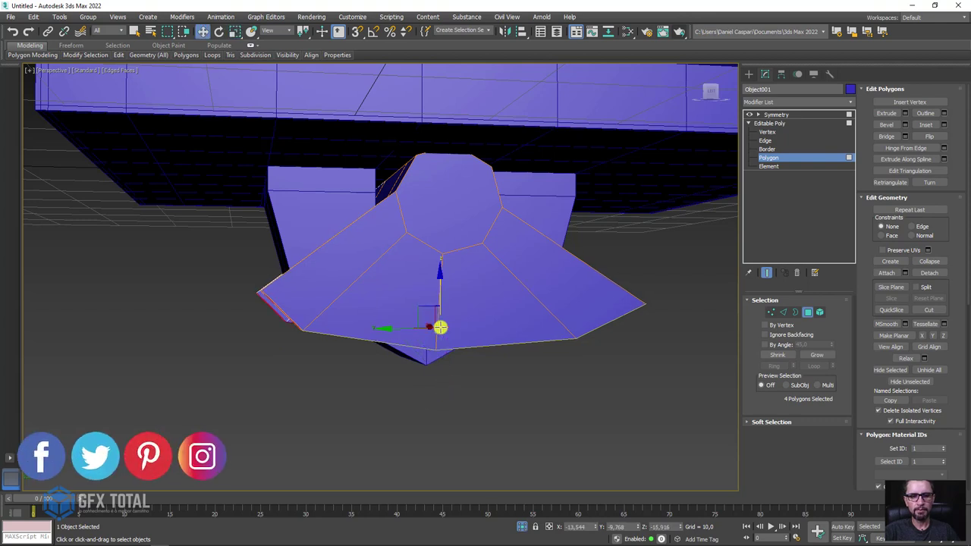
pyautogui.moveTo(440, 290); pyautogui.dragTo(434, 301)
pyautogui.press('r')
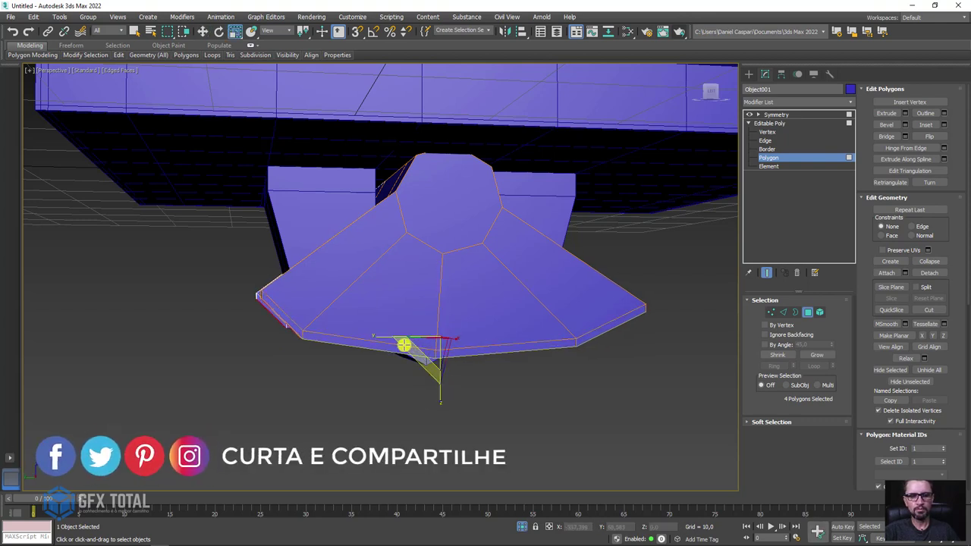
pyautogui.moveTo(403, 342); pyautogui.dragTo(380, 336)
pyautogui.press('w')
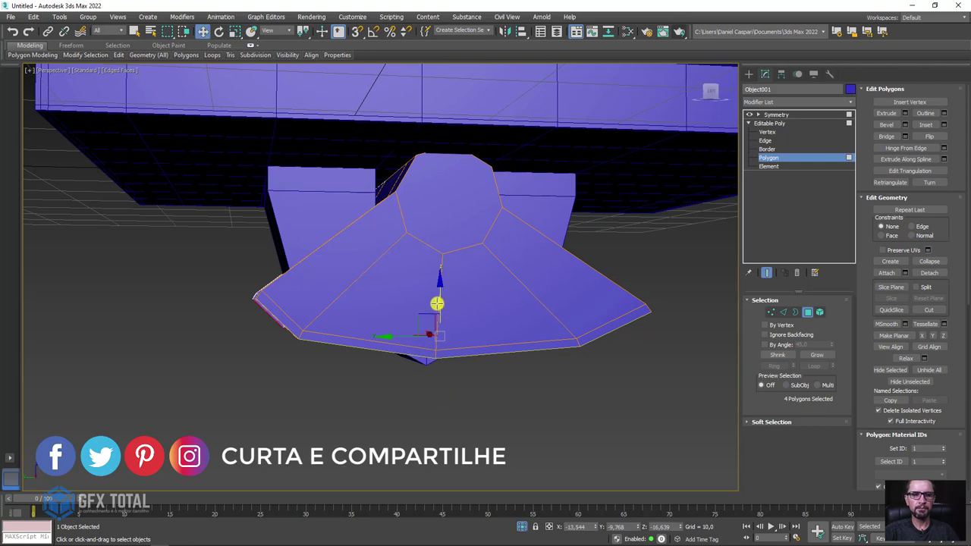
pyautogui.moveTo(438, 321)
pyautogui.keyDown('alt'); pyautogui.mouseDown(button='middle')
pyautogui.moveTo(474, 319)
pyautogui.moveTo(505, 336)
pyautogui.moveTo(400, 290)
pyautogui.moveTo(434, 318)
pyautogui.moveTo(423, 447)
pyautogui.moveTo(463, 270)
pyautogui.moveTo(474, 267)
pyautogui.mouseUp(button='middle'); pyautogui.keyUp('alt')
# Scale the flared bottom faces on Z so they sit on one level plane.
pyautogui.press('e')
pyautogui.press('r')
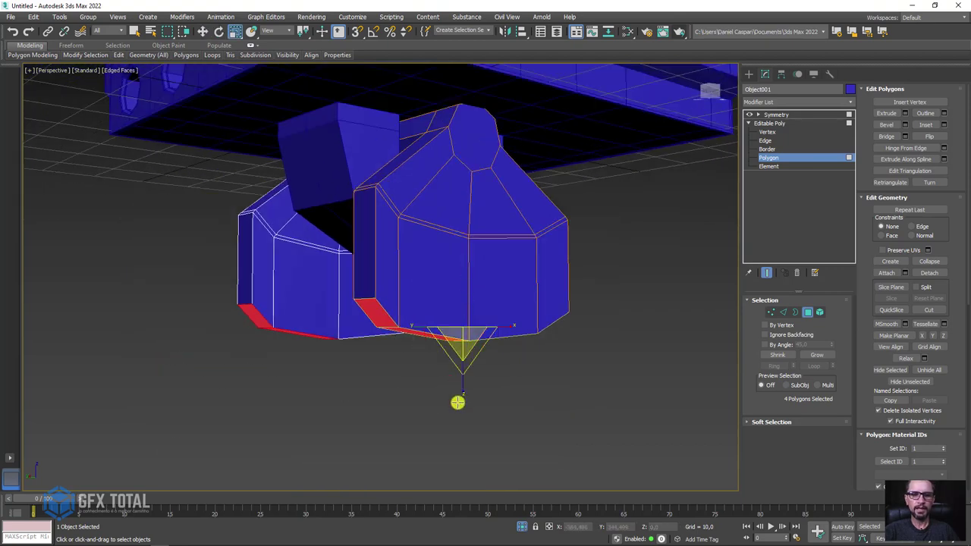
pyautogui.moveTo(461, 392); pyautogui.dragTo(510, 528)
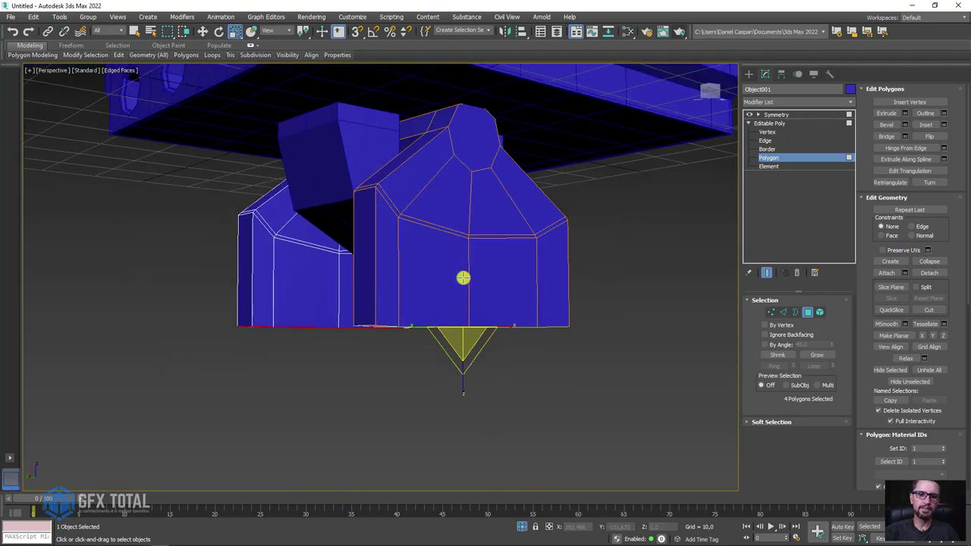
pyautogui.moveTo(462, 278)
pyautogui.keyDown('alt'); pyautogui.mouseDown(button='middle')
pyautogui.moveTo(440, 344)
pyautogui.moveTo(448, 347)
pyautogui.mouseUp(button='middle'); pyautogui.keyUp('alt')
pyautogui.press('w')
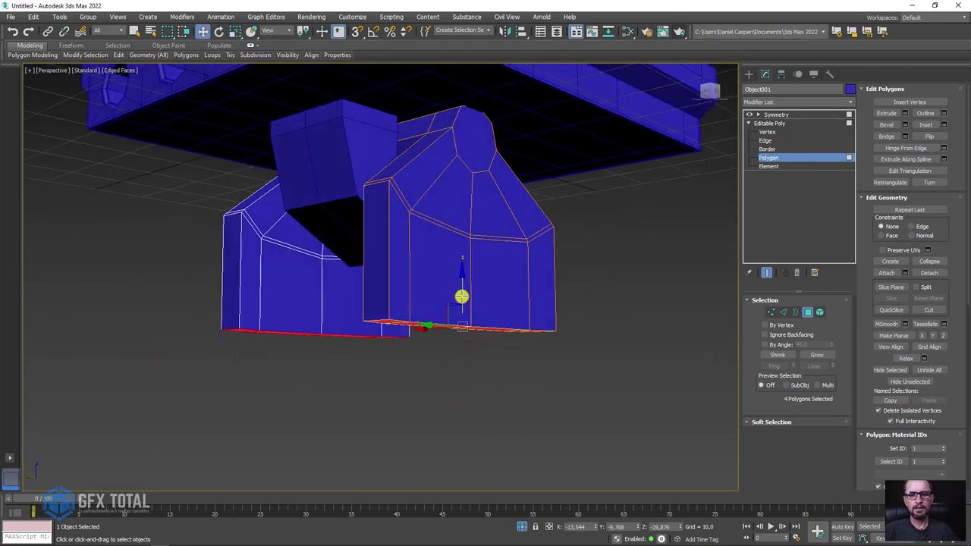
pyautogui.moveTo(403, 321)
pyautogui.keyDown('alt'); pyautogui.mouseDown(button='middle')
pyautogui.moveTo(403, 362)
pyautogui.moveTo(444, 351)
pyautogui.mouseUp(button='middle'); pyautogui.keyUp('alt')
pyautogui.scroll(2, 444, 352)
# Select the bottom strip faces and toggle Show End Result to check the Symmetry mirror.
pyautogui.click(493, 343)
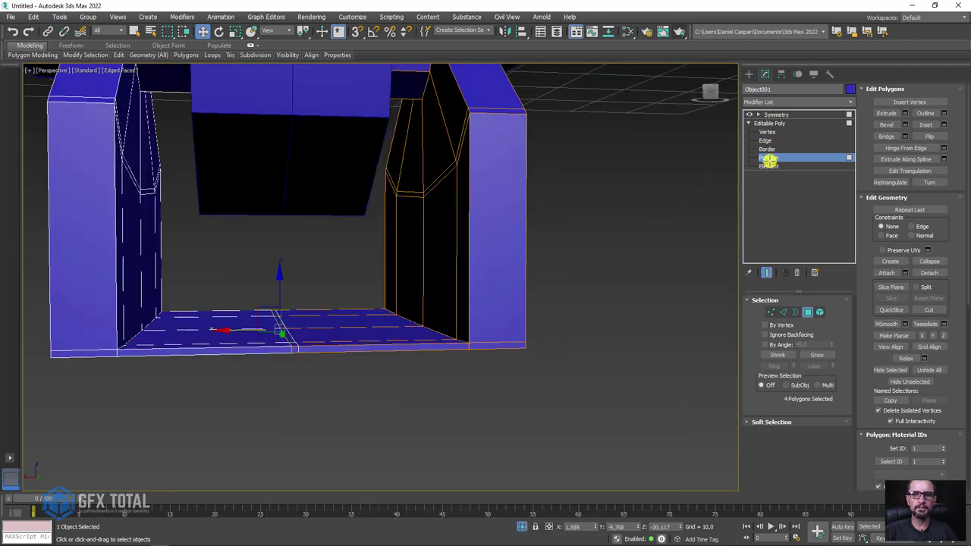
pyautogui.click(764, 272)
pyautogui.click(764, 271)
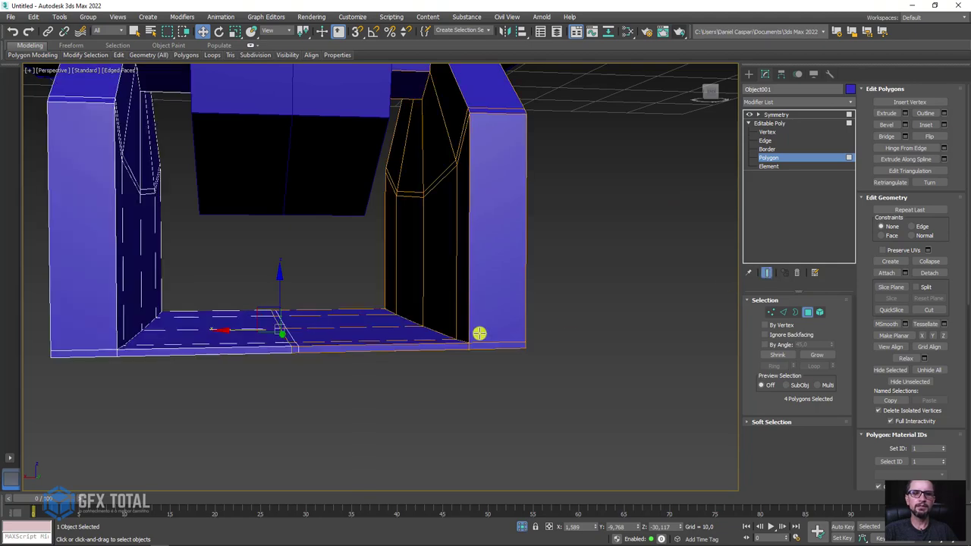
pyautogui.moveTo(480, 331)
pyautogui.keyDown('alt'); pyautogui.mouseDown(button='middle')
pyautogui.moveTo(427, 329)
pyautogui.moveTo(451, 295)
pyautogui.moveTo(455, 332)
pyautogui.moveTo(445, 332)
pyautogui.moveTo(481, 278)
pyautogui.moveTo(492, 319)
pyautogui.moveTo(476, 310)
pyautogui.mouseUp(button='middle'); pyautogui.keyUp('alt')
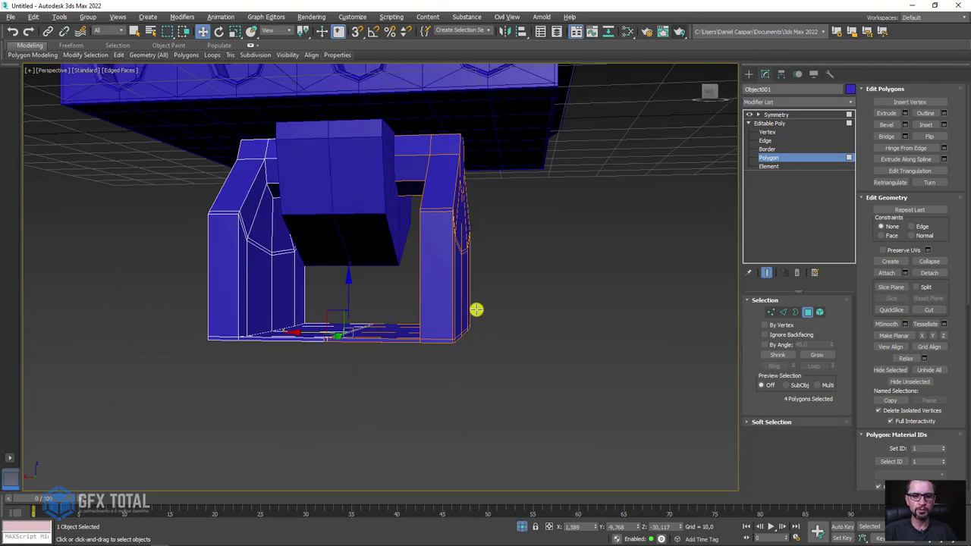
pyautogui.press('f')
pyautogui.scroll(8, 427, 347)
# In Front view, box-select the bottom polygons and vertices and lower the vertices slightly.
pyautogui.scroll(3, 526, 390)
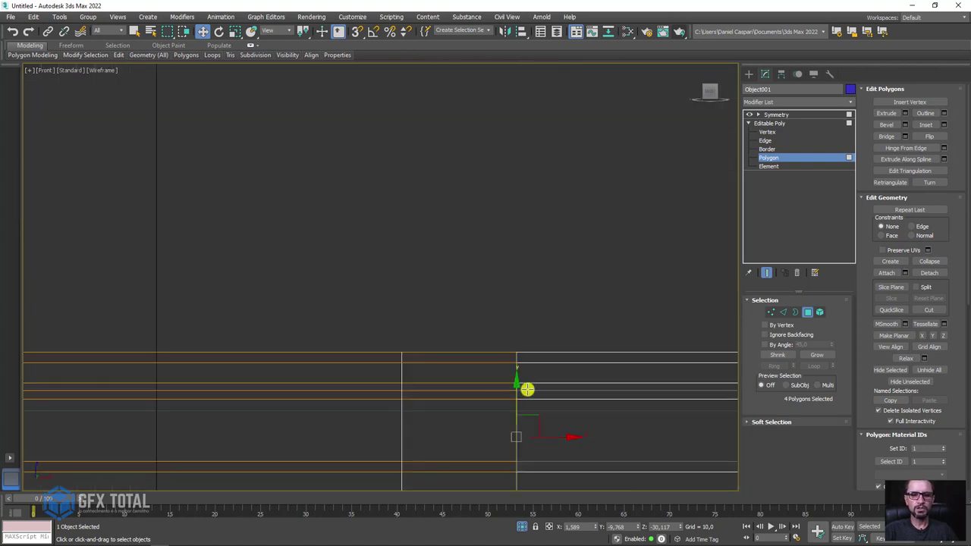
pyautogui.scroll(3, 603, 416)
pyautogui.scroll(-2, 492, 334)
pyautogui.scroll(-4, 543, 359)
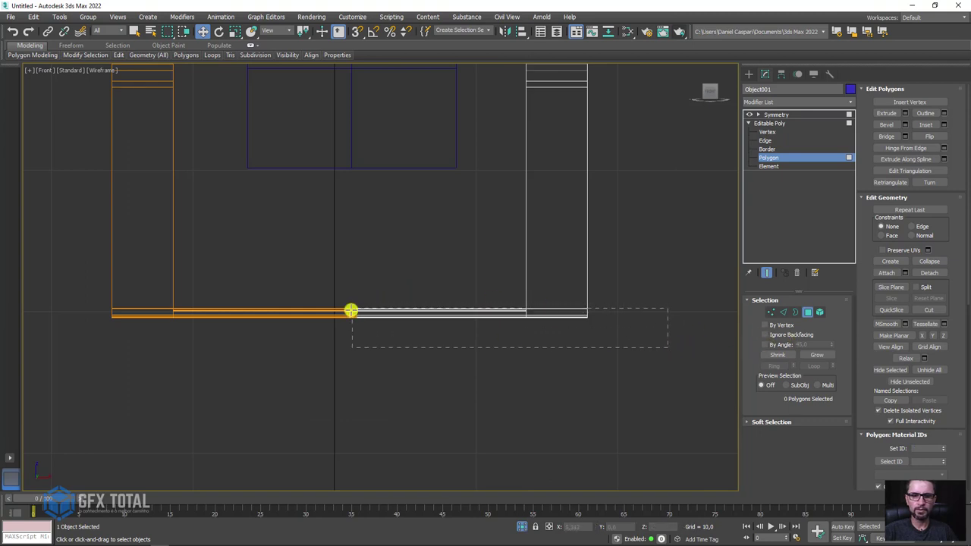
pyautogui.moveTo(340, 313); pyautogui.dragTo(340, 314)
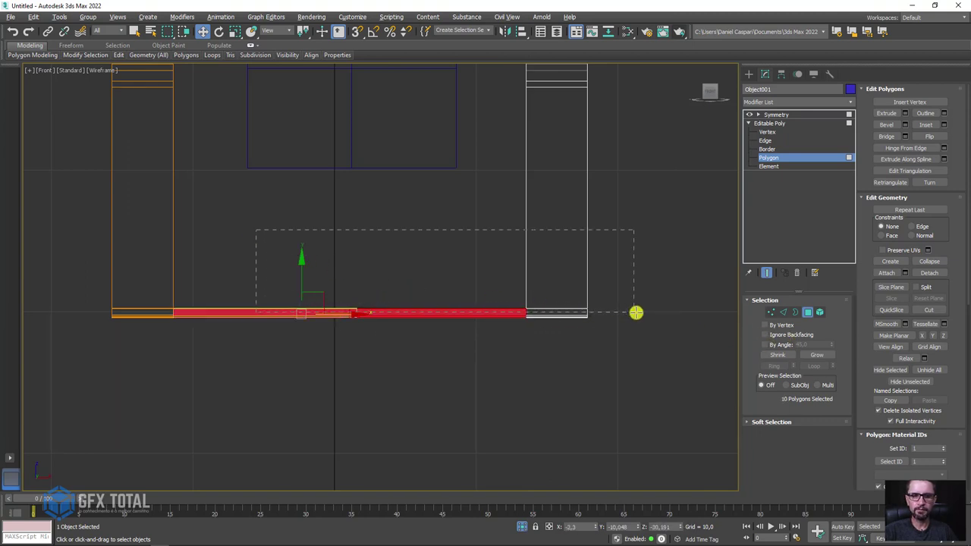
pyautogui.keyDown('alt'); pyautogui.moveTo(636, 312); pyautogui.dragTo(636, 345); pyautogui.keyUp('alt')
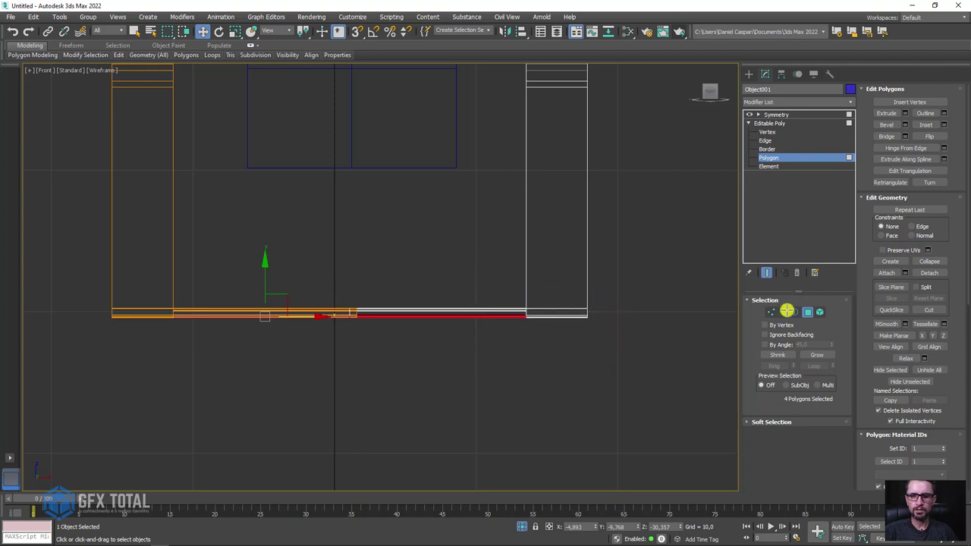
pyautogui.press('1')
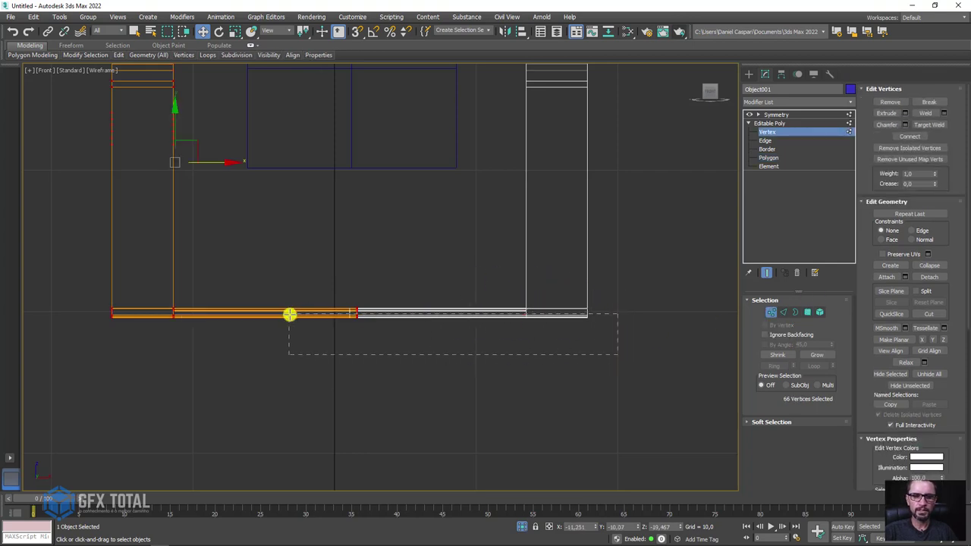
pyautogui.moveTo(241, 331); pyautogui.dragTo(458, 346, button='middle')
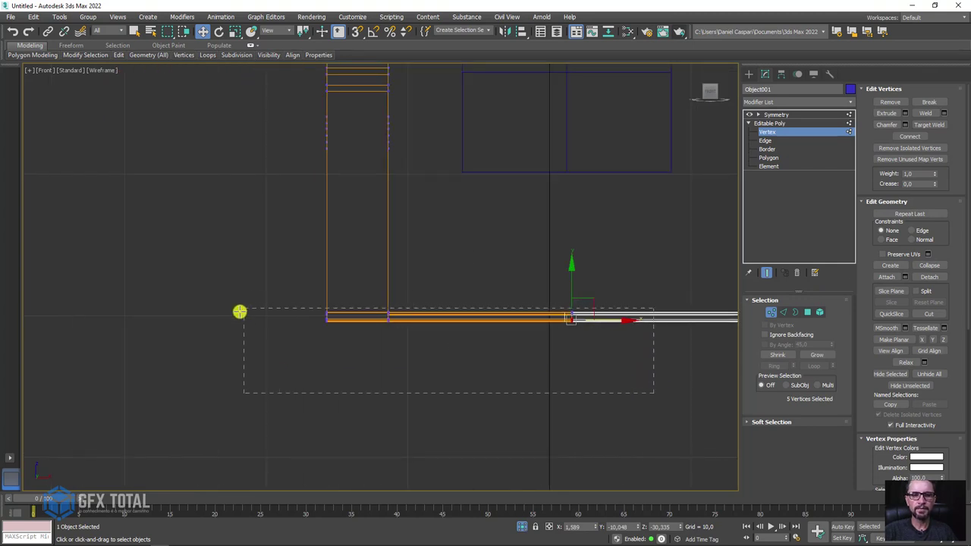
pyautogui.moveTo(225, 318); pyautogui.dragTo(225, 318)
pyautogui.moveTo(430, 282); pyautogui.dragTo(435, 377)
pyautogui.press('r')
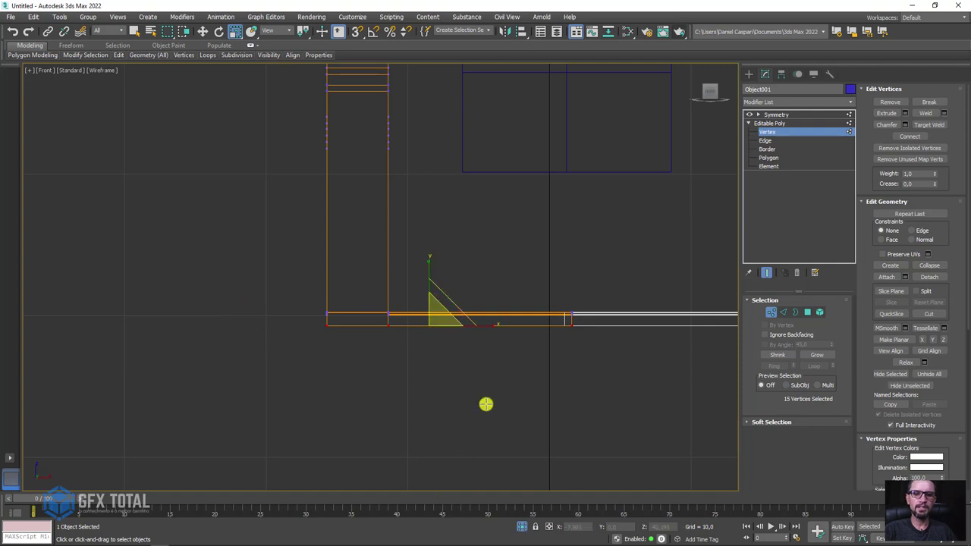
# Box-select eight bottom polygons and push them down along Y.
pyautogui.click(805, 314)
pyautogui.moveTo(602, 384)
pyautogui.mouseDown()
pyautogui.moveTo(232, 307)
pyautogui.moveTo(241, 272)
pyautogui.mouseUp()
pyautogui.moveTo(668, 311); pyautogui.dragTo(655, 316)
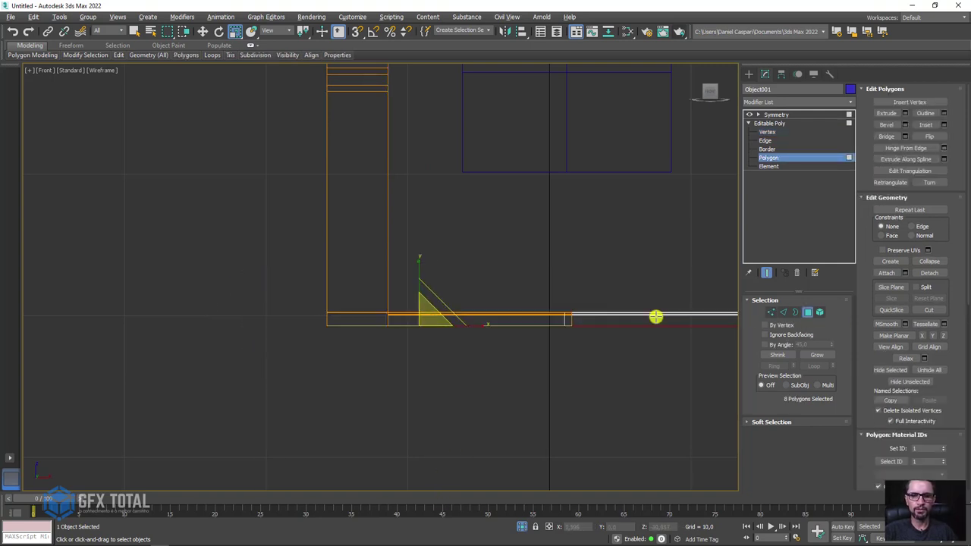
pyautogui.moveTo(654, 317); pyautogui.dragTo(437, 275, button='middle')
pyautogui.press('w')
pyautogui.moveTo(331, 242)
pyautogui.mouseDown()
pyautogui.moveTo(324, 286)
pyautogui.moveTo(413, 306)
pyautogui.mouseUp()
# In Perspective, select the base's two front faces plus the lower strip faces.
pyautogui.press('p')
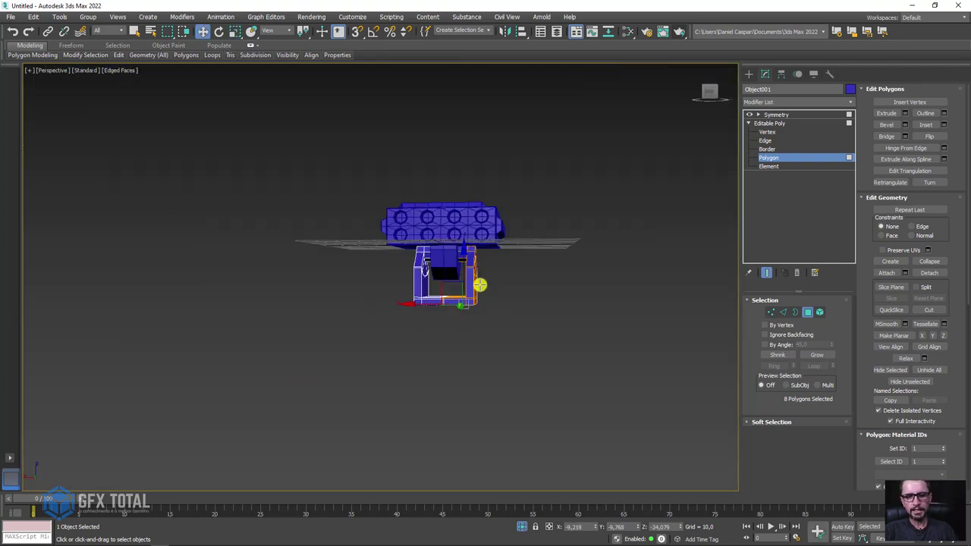
pyautogui.moveTo(479, 282)
pyautogui.keyDown('alt'); pyautogui.mouseDown(button='middle')
pyautogui.moveTo(409, 342)
pyautogui.moveTo(460, 279)
pyautogui.moveTo(469, 284)
pyautogui.moveTo(412, 219)
pyautogui.mouseUp(button='middle'); pyautogui.keyUp('alt')
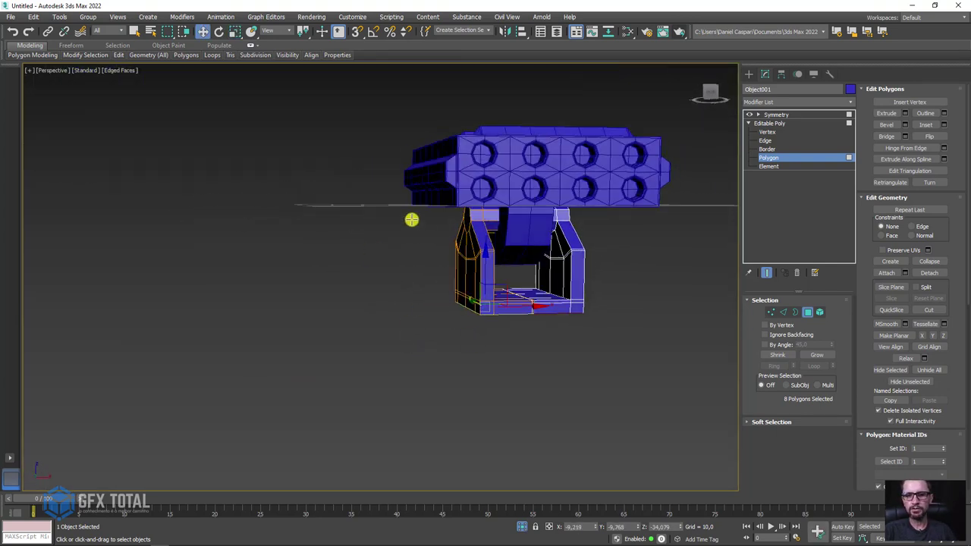
pyautogui.scroll(3, 460, 261)
pyautogui.keyDown('alt'); pyautogui.moveTo(467, 268); pyautogui.dragTo(502, 308, button='middle'); pyautogui.keyUp('alt')
pyautogui.click(521, 314)
pyautogui.keyDown('ctrl'); pyautogui.click(489, 305); pyautogui.keyUp('ctrl')
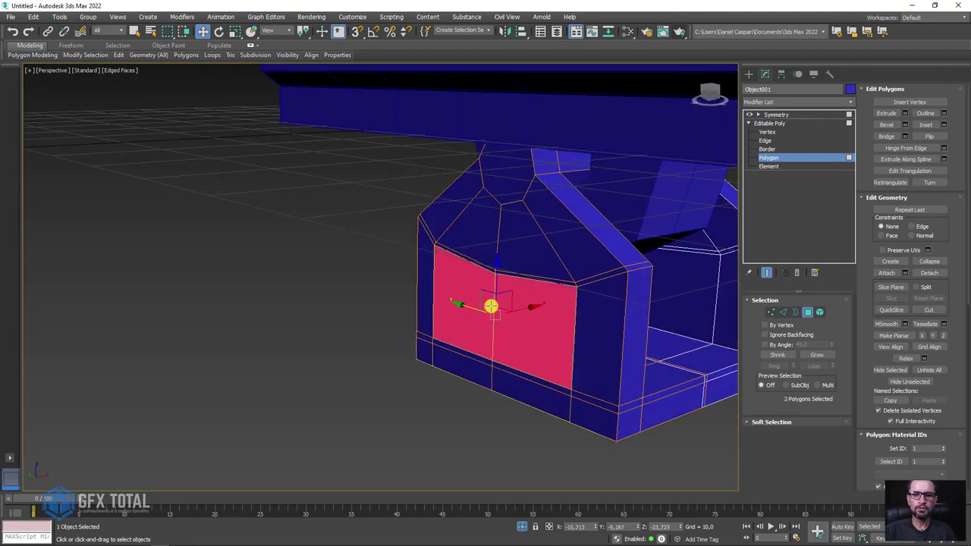
pyautogui.keyDown('ctrl'); pyautogui.click(490, 359); pyautogui.keyUp('ctrl')
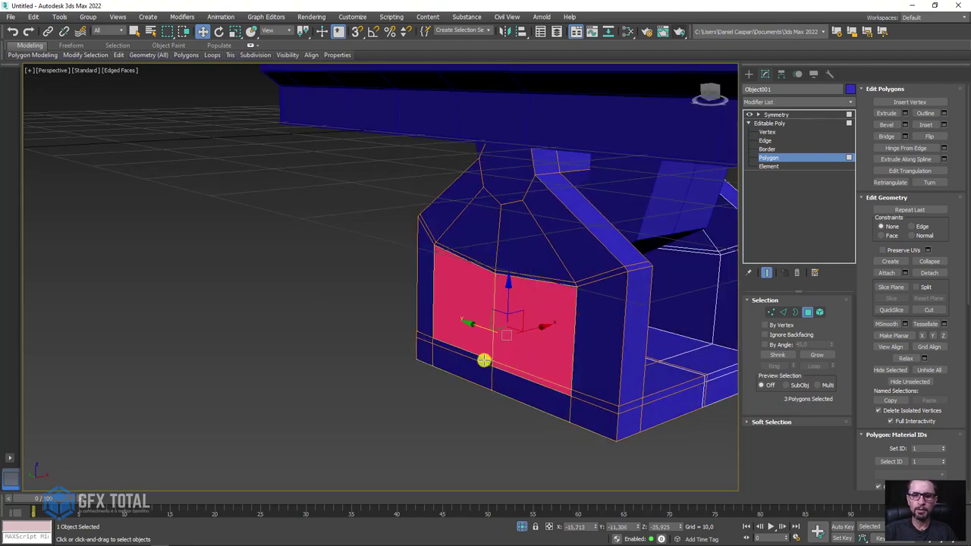
pyautogui.keyDown('ctrl'); pyautogui.click(475, 372); pyautogui.keyUp('ctrl')
pyautogui.keyDown('ctrl'); pyautogui.click(511, 376); pyautogui.keyUp('ctrl')
# Shift the selected front faces left and scale them narrower horizontally.
pyautogui.keyDown('alt'); pyautogui.moveTo(512, 377); pyautogui.dragTo(505, 363, button='middle'); pyautogui.keyUp('alt')
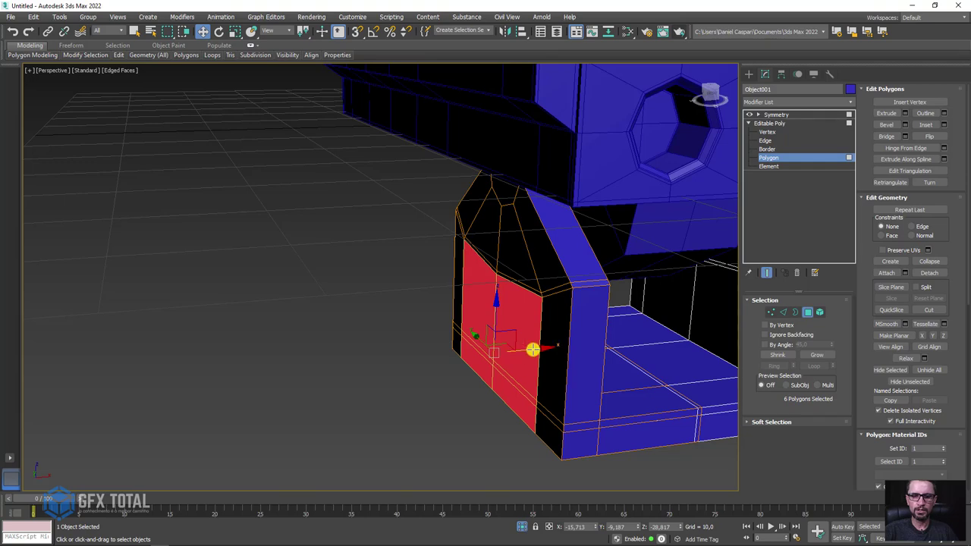
pyautogui.moveTo(532, 350); pyautogui.dragTo(452, 381)
pyautogui.keyDown('alt'); pyautogui.moveTo(452, 381); pyautogui.dragTo(544, 359, button='middle'); pyautogui.keyUp('alt')
pyautogui.press('r')
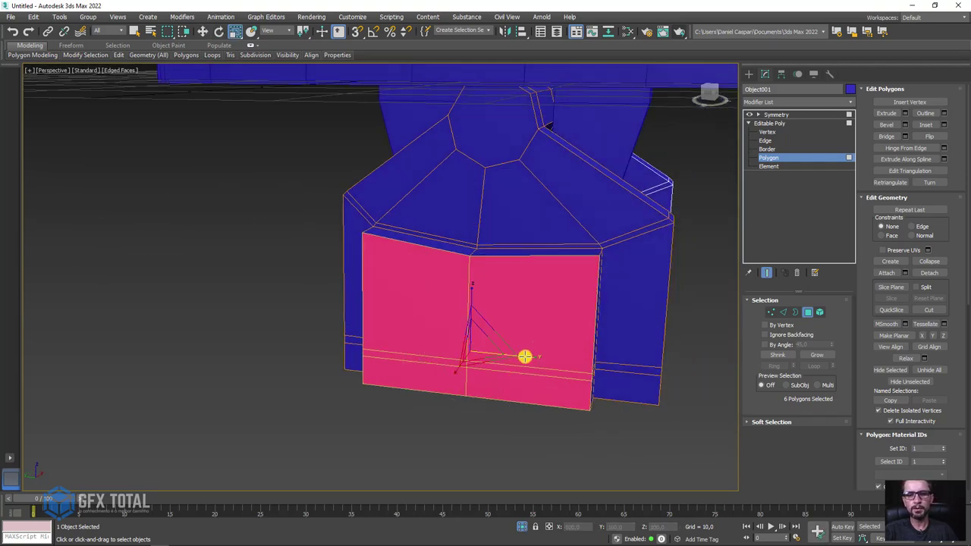
pyautogui.moveTo(530, 358); pyautogui.dragTo(505, 359)
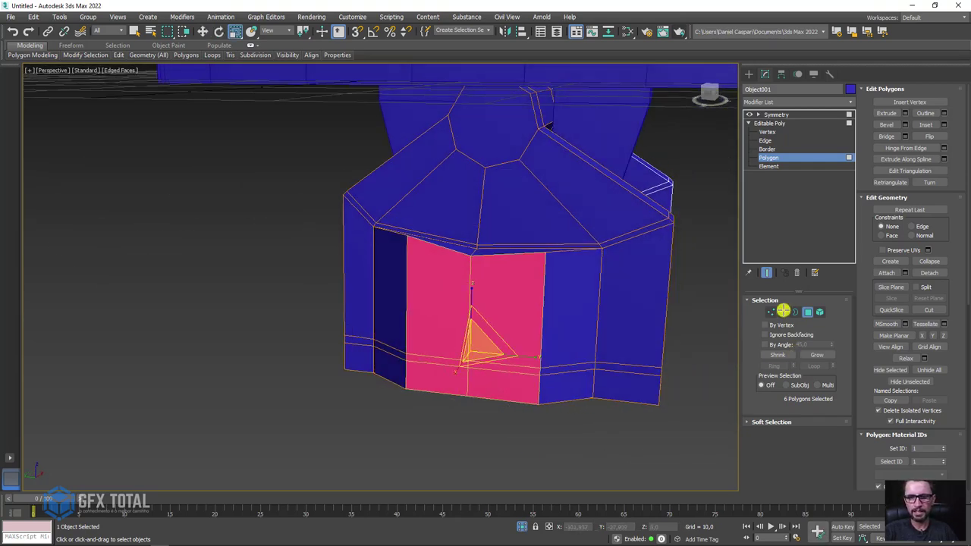
pyautogui.click(783, 311)
pyautogui.click(470, 252)
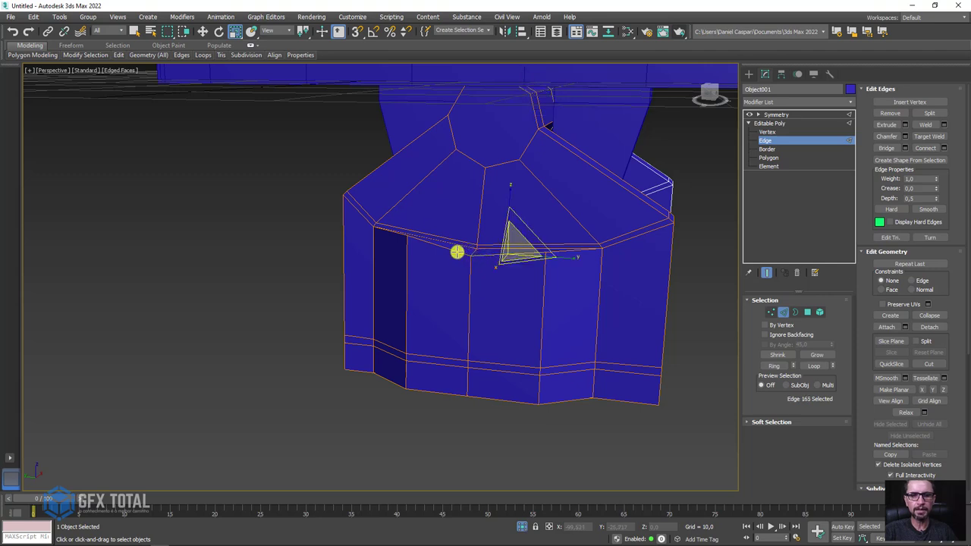
# Select two front edges and push them into the base to slope the front panel.
pyautogui.keyDown('ctrl'); pyautogui.click(470, 191); pyautogui.keyUp('ctrl')
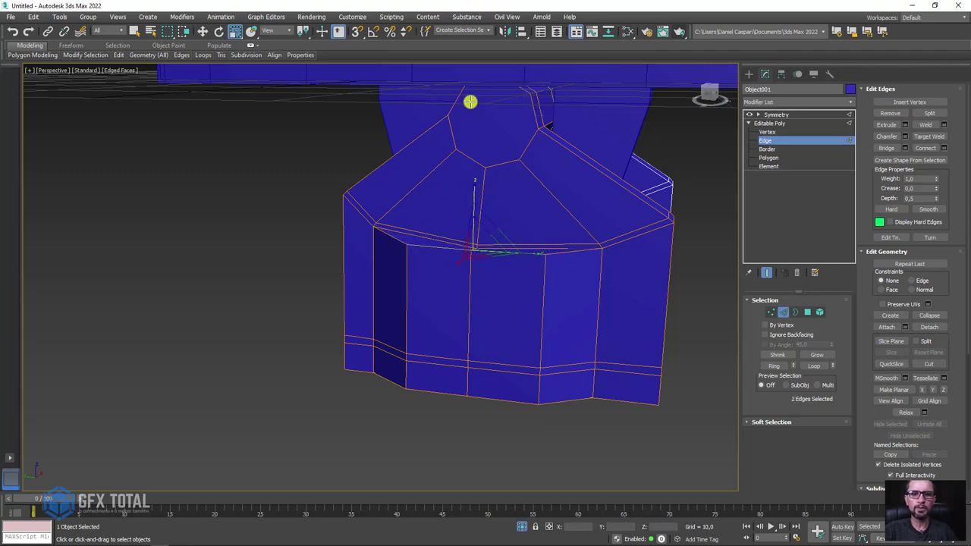
pyautogui.press('w')
pyautogui.moveTo(476, 213); pyautogui.dragTo(554, 305)
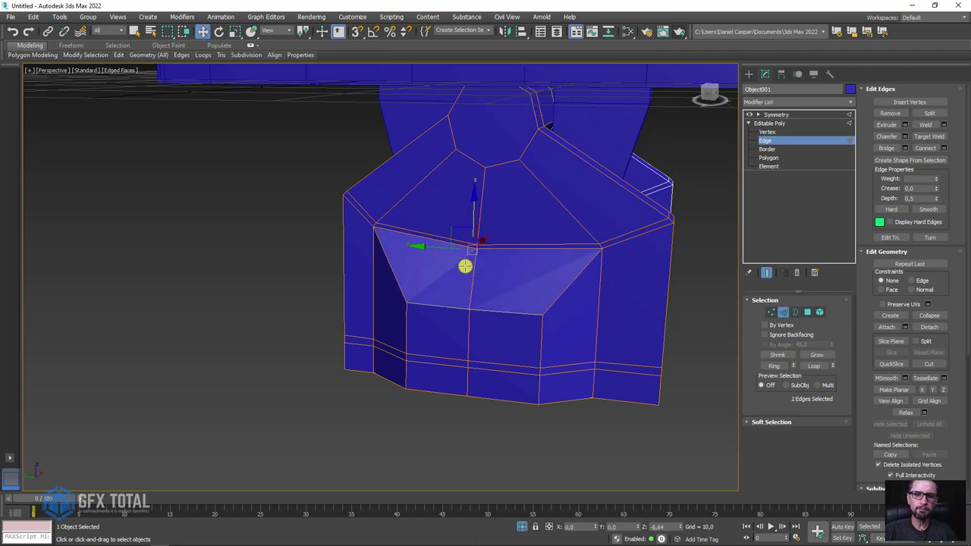
pyautogui.moveTo(554, 305)
pyautogui.keyDown('alt'); pyautogui.mouseDown(button='middle')
pyautogui.moveTo(472, 302)
pyautogui.moveTo(555, 358)
pyautogui.moveTo(435, 346)
pyautogui.moveTo(514, 288)
pyautogui.mouseUp(button='middle'); pyautogui.keyUp('alt')
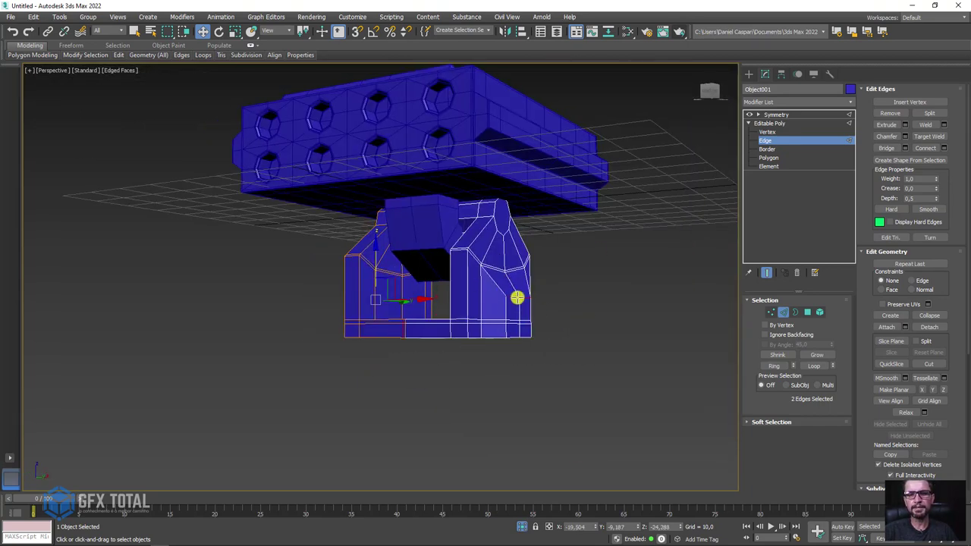
pyautogui.scroll(2, 517, 298)
pyautogui.scroll(2, 500, 301)
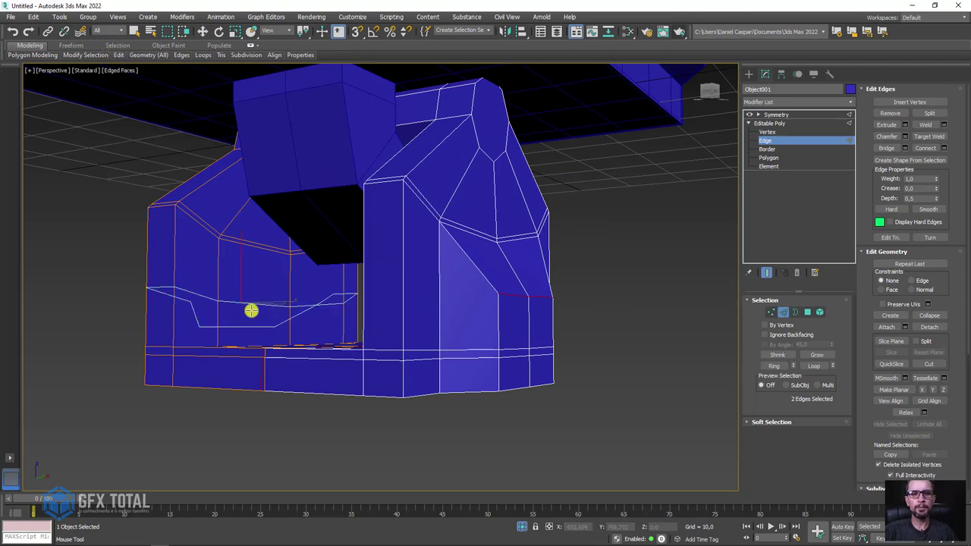
pyautogui.keyDown('alt'); pyautogui.moveTo(251, 310); pyautogui.dragTo(344, 327, button='middle'); pyautogui.keyUp('alt')
pyautogui.scroll(3, 343, 328)
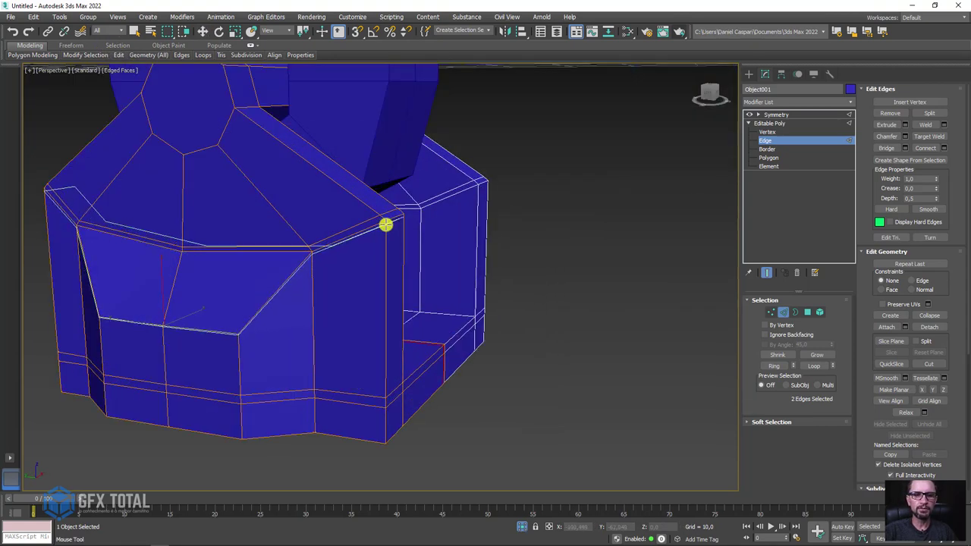
# Connect a new edge loop around the lower band and slide it downward.
pyautogui.doubleClick(384, 228)
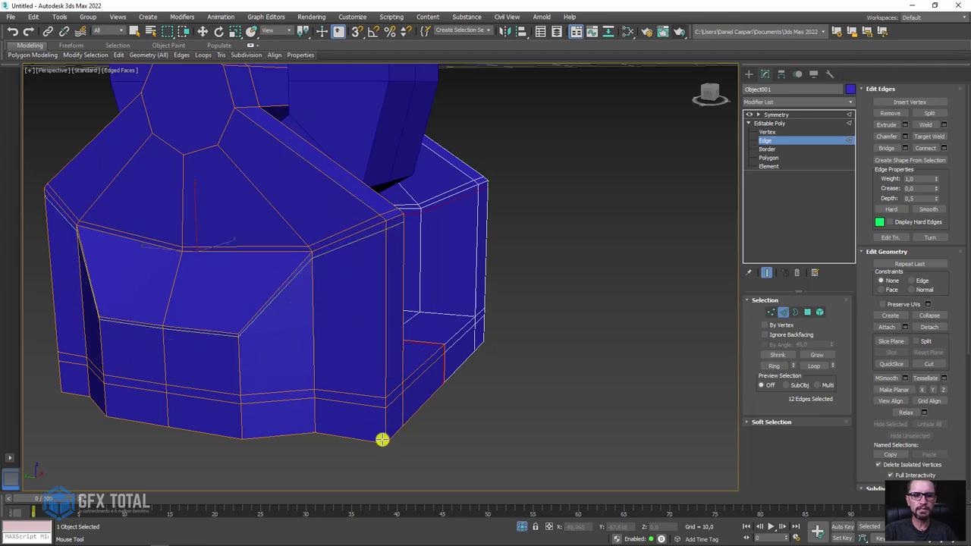
pyautogui.hotkey('ctrl', 'shift', 'e')
pyautogui.moveTo(386, 412); pyautogui.dragTo(382, 439)
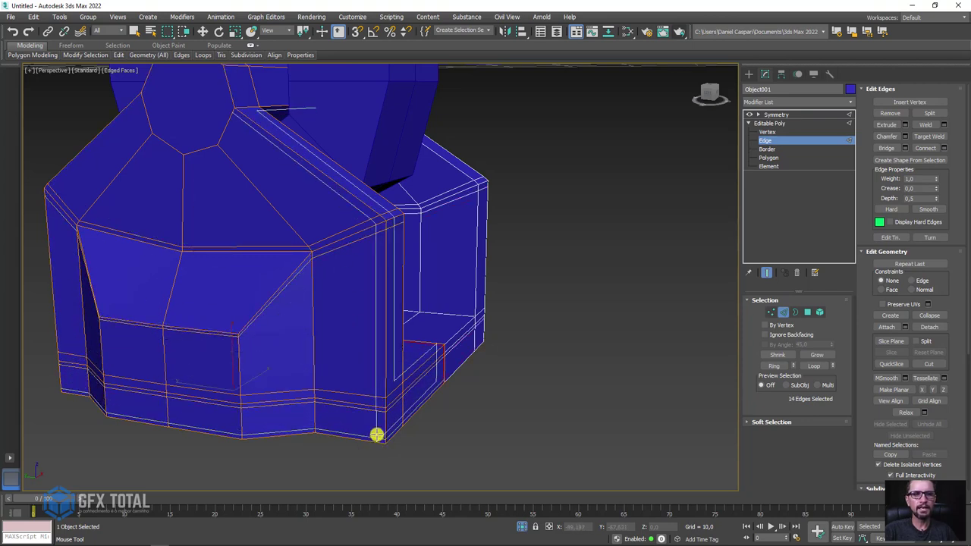
pyautogui.moveTo(376, 435)
pyautogui.keyDown('alt'); pyautogui.mouseDown(button='middle')
pyautogui.moveTo(312, 329)
pyautogui.moveTo(340, 305)
pyautogui.moveTo(292, 295)
pyautogui.moveTo(297, 288)
pyautogui.moveTo(371, 427)
pyautogui.mouseUp(button='middle'); pyautogui.keyUp('alt')
# Select vertical loops up the pillar's side, then undo the pillar loop and zoom out.
pyautogui.keyDown('ctrl'); pyautogui.click(386, 420); pyautogui.keyUp('ctrl')
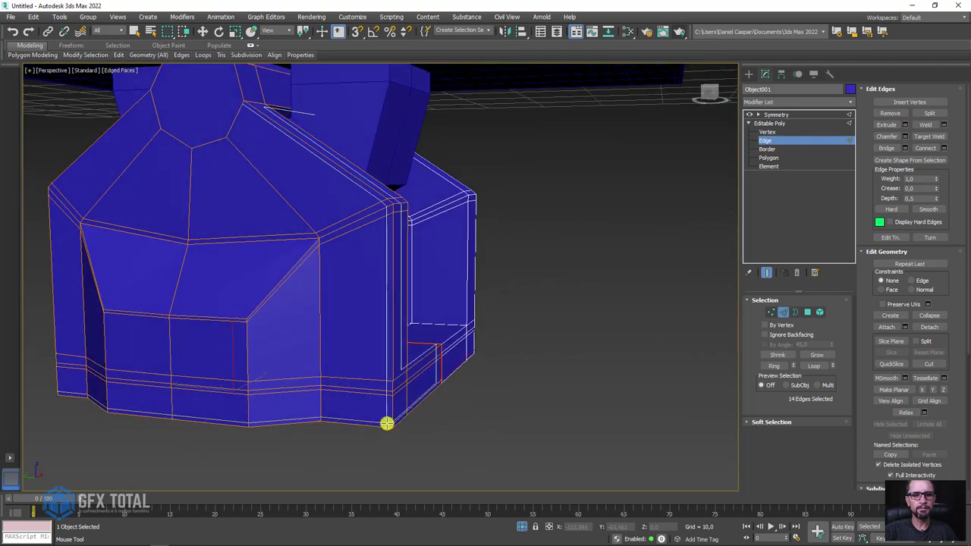
pyautogui.moveTo(208, 355)
pyautogui.keyDown('alt'); pyautogui.mouseDown(button='middle')
pyautogui.moveTo(316, 347)
pyautogui.moveTo(331, 440)
pyautogui.mouseUp(button='middle'); pyautogui.keyUp('alt')
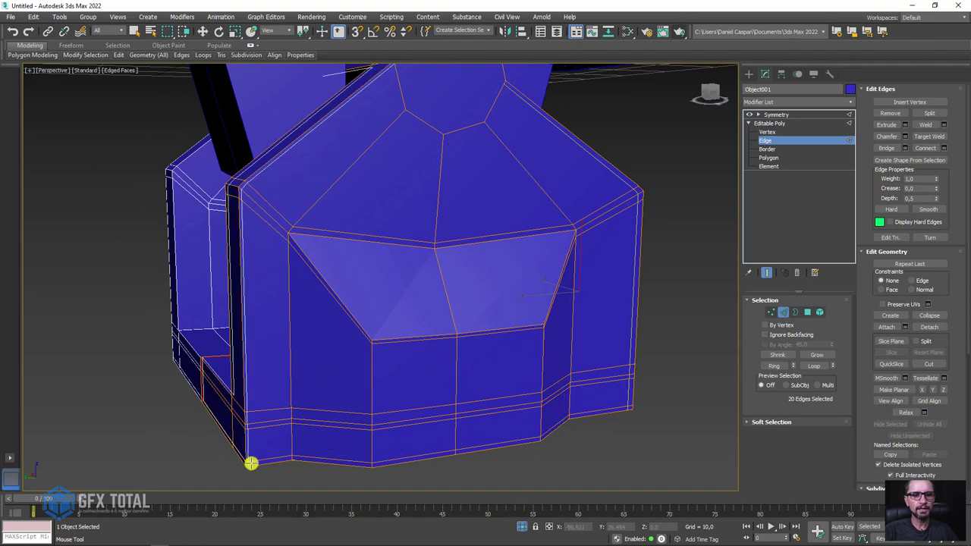
pyautogui.keyDown('alt'); pyautogui.moveTo(248, 462); pyautogui.dragTo(323, 457, button='middle'); pyautogui.keyUp('alt')
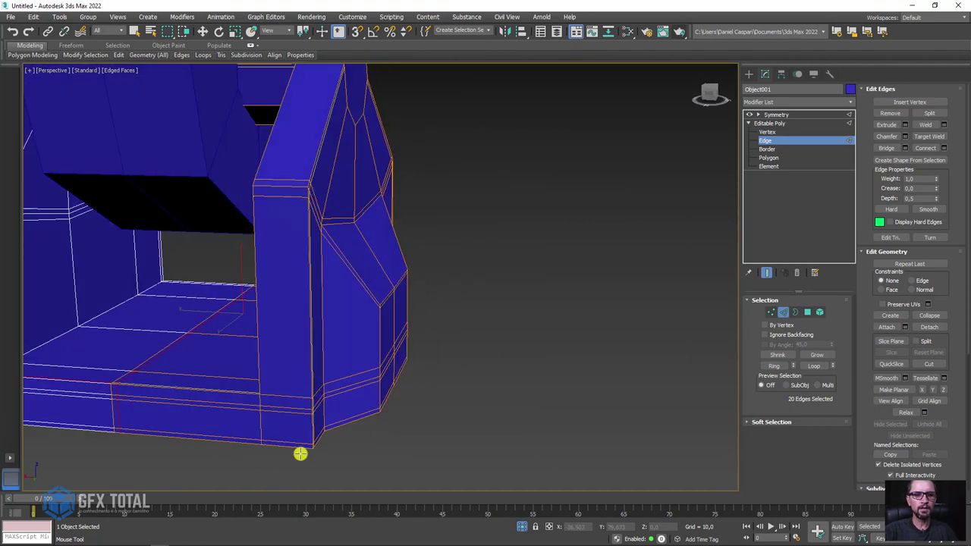
pyautogui.keyDown('ctrl'); pyautogui.click(269, 441); pyautogui.keyUp('ctrl')
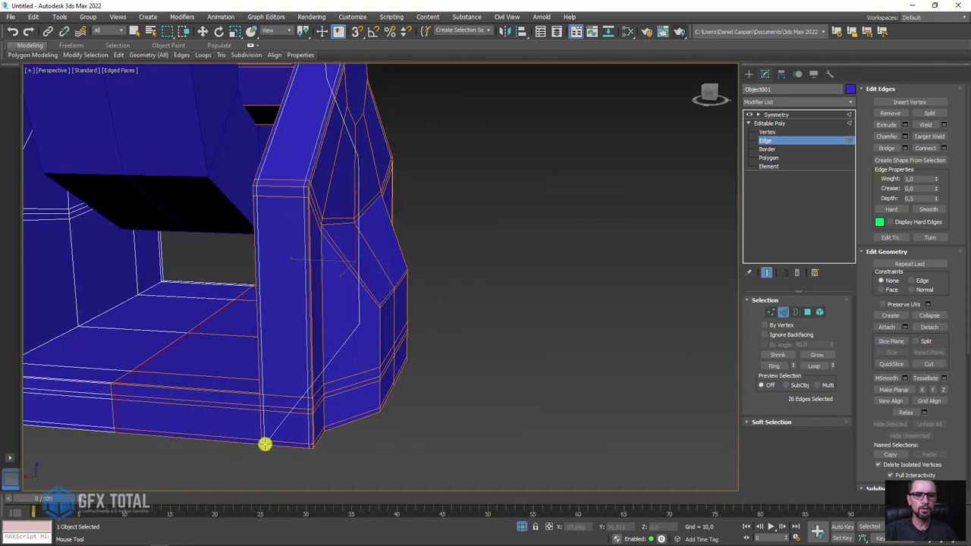
pyautogui.press('w')
pyautogui.keyDown('alt'); pyautogui.moveTo(260, 432); pyautogui.dragTo(344, 440, button='middle'); pyautogui.keyUp('alt')
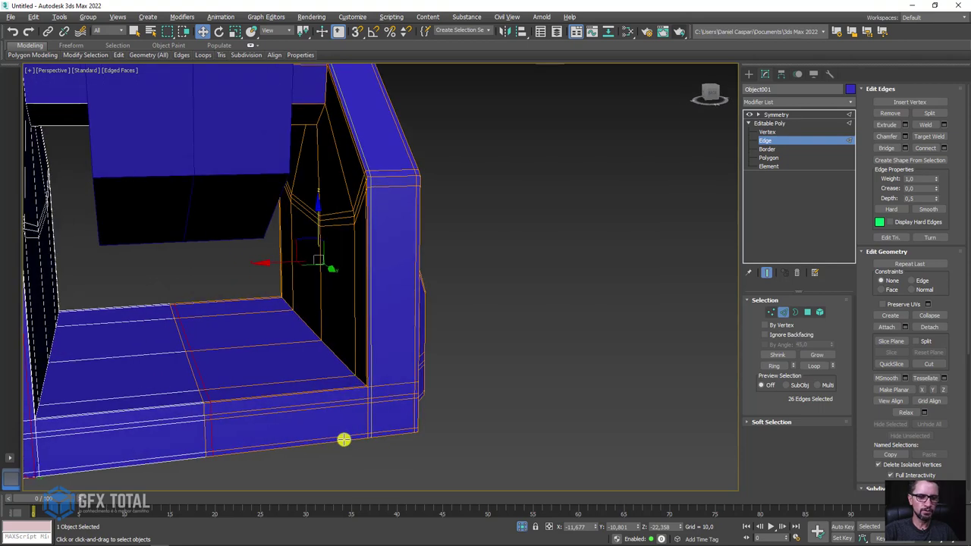
pyautogui.hotkey('ctrl', 'z')
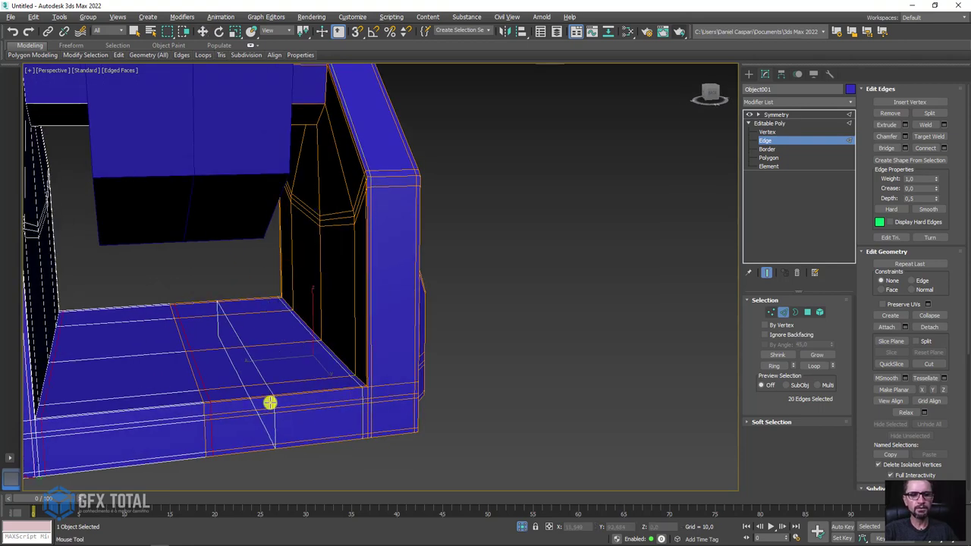
pyautogui.scroll(-10, 602, 256)
pyautogui.keyDown('alt'); pyautogui.moveTo(602, 256); pyautogui.dragTo(607, 288, button='middle'); pyautogui.keyUp('alt')
# Return from edge editing to the Symmetry level and reselect the pivot base.
pyautogui.click(776, 115)
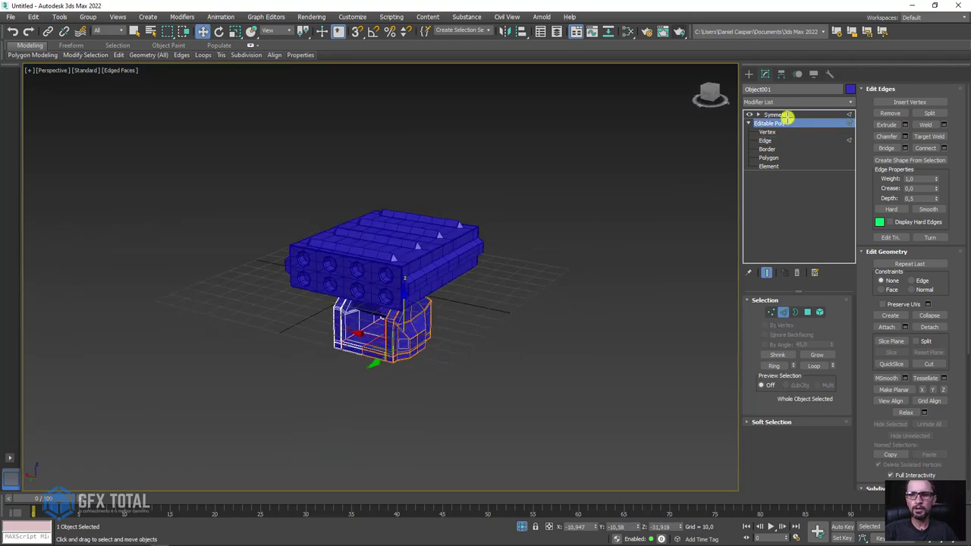
pyautogui.moveTo(555, 273)
pyautogui.keyDown('alt'); pyautogui.mouseDown(button='middle')
pyautogui.moveTo(518, 310)
pyautogui.moveTo(366, 318)
pyautogui.mouseUp(button='middle'); pyautogui.keyUp('alt')
pyautogui.click(518, 310)
pyautogui.click(375, 327)
pyautogui.moveTo(559, 323)
pyautogui.keyDown('alt'); pyautogui.mouseDown(button='middle')
pyautogui.moveTo(466, 334)
pyautogui.moveTo(562, 337)
pyautogui.mouseUp(button='middle'); pyautogui.keyUp('alt')
pyautogui.scroll(4, 364, 310)
pyautogui.scroll(2, 351, 303)
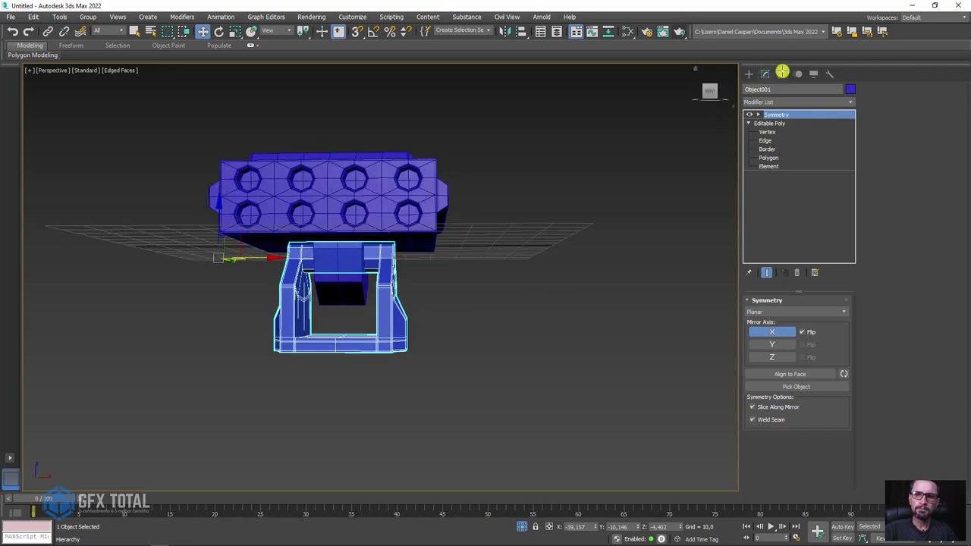
# Select the Box001 tube block and show the Hierarchy Pivot settings.
pyautogui.click(345, 196)
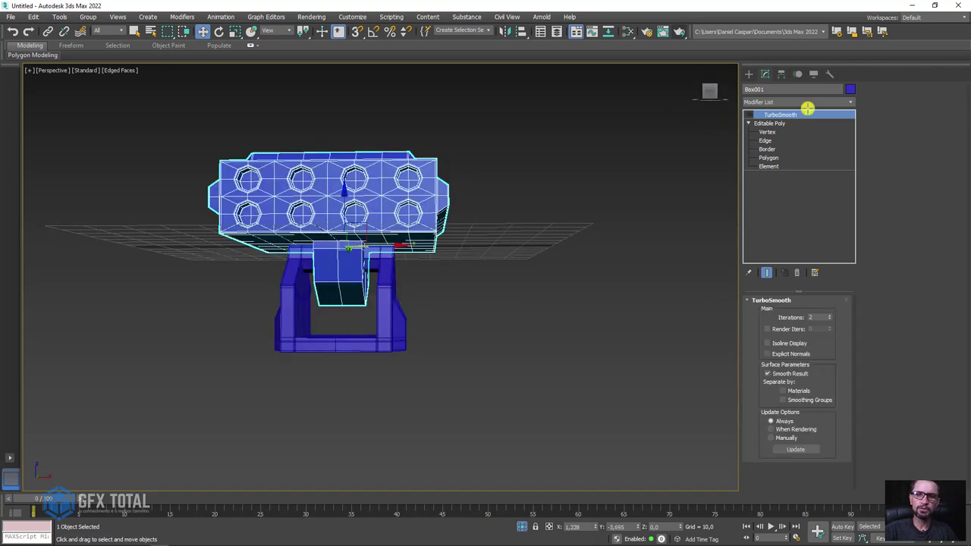
pyautogui.click(777, 74)
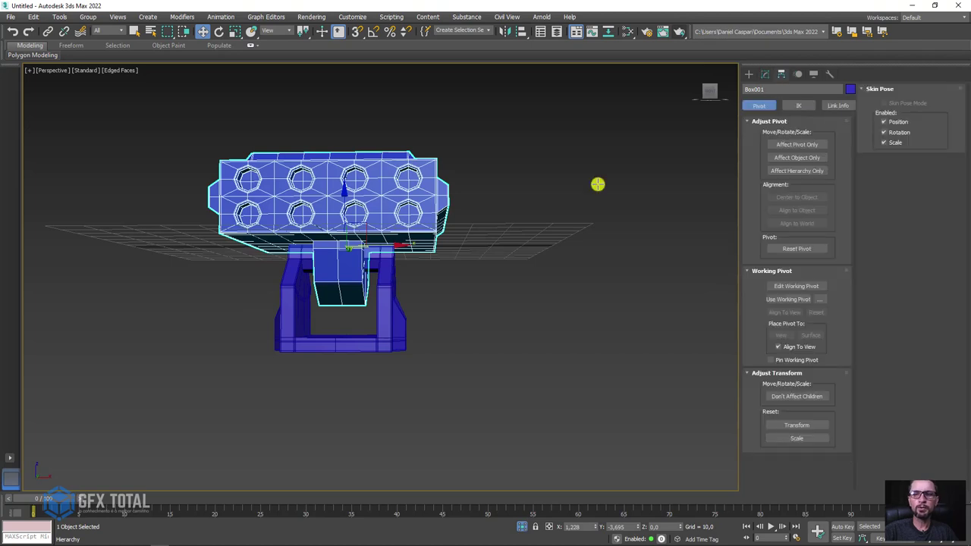
pyautogui.moveTo(597, 182)
pyautogui.keyDown('alt'); pyautogui.mouseDown(button='middle')
pyautogui.moveTo(397, 284)
pyautogui.moveTo(336, 225)
pyautogui.mouseUp(button='middle'); pyautogui.keyUp('alt')
# Test-rotate the tube block and cancel the rotation with a right-click.
pyautogui.press('e')
pyautogui.moveTo(334, 217); pyautogui.dragTo(369, 271)
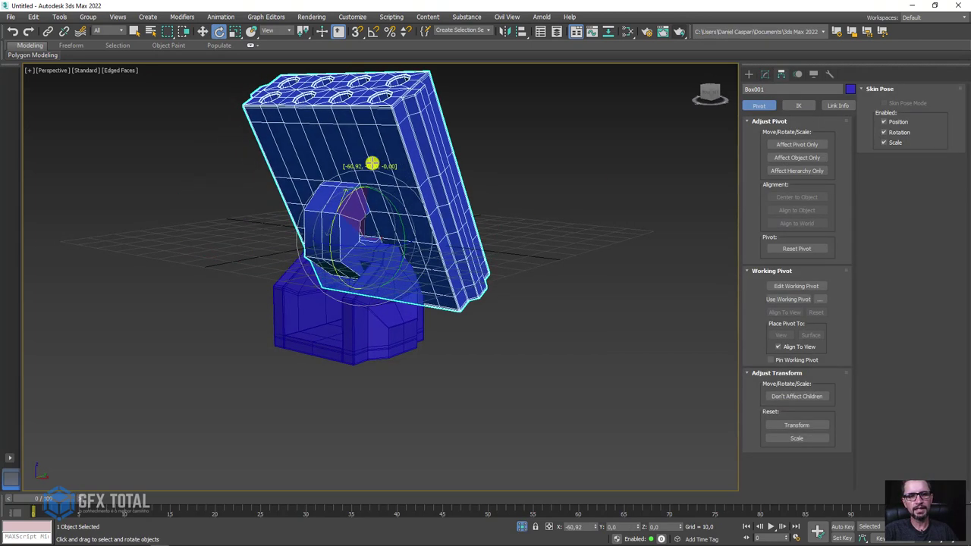
pyautogui.rightClick(369, 270)
pyautogui.moveTo(452, 275)
pyautogui.keyDown('alt'); pyautogui.mouseDown(button='middle')
pyautogui.moveTo(446, 295)
pyautogui.moveTo(721, 160)
pyautogui.mouseUp(button='middle'); pyautogui.keyUp('alt')
# With Affect Pivot Only on, align the block's pivot to the base's pivot point, including Z.
pyautogui.click(800, 144)
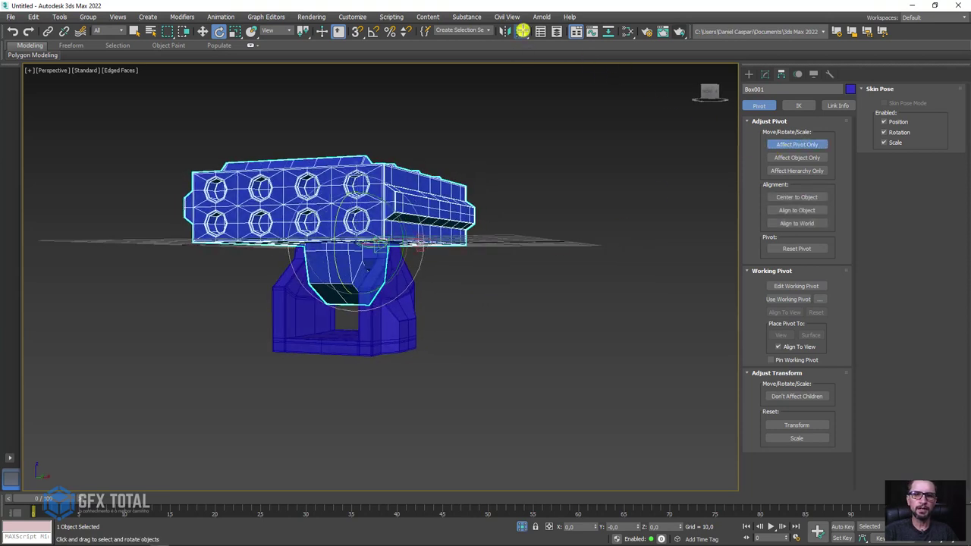
pyautogui.click(522, 30)
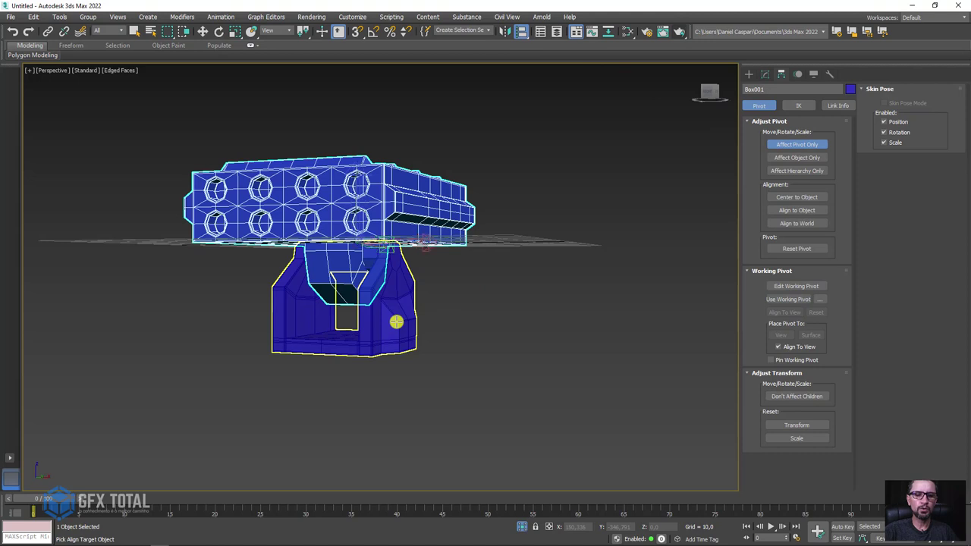
pyautogui.click(395, 321)
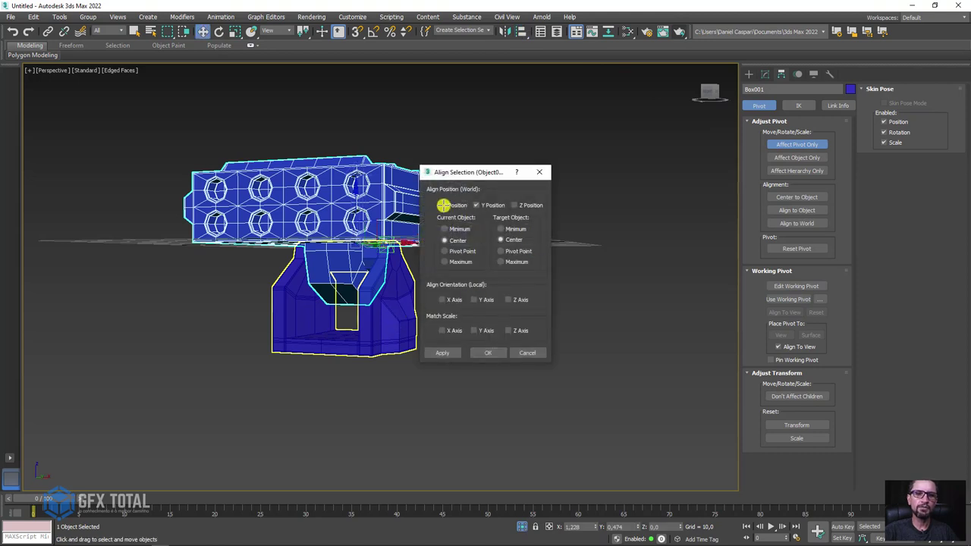
pyautogui.click(515, 204)
pyautogui.click(453, 251)
pyautogui.click(500, 250)
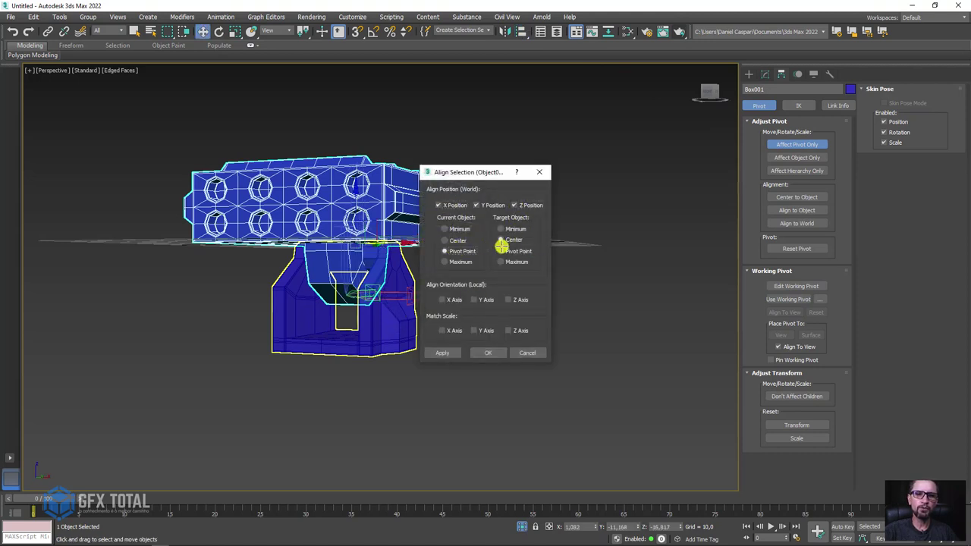
pyautogui.click(491, 351)
pyautogui.moveTo(516, 351)
pyautogui.keyDown('alt'); pyautogui.mouseDown(button='middle')
pyautogui.moveTo(493, 323)
pyautogui.moveTo(570, 338)
pyautogui.moveTo(520, 327)
pyautogui.mouseUp(button='middle'); pyautogui.keyUp('alt')
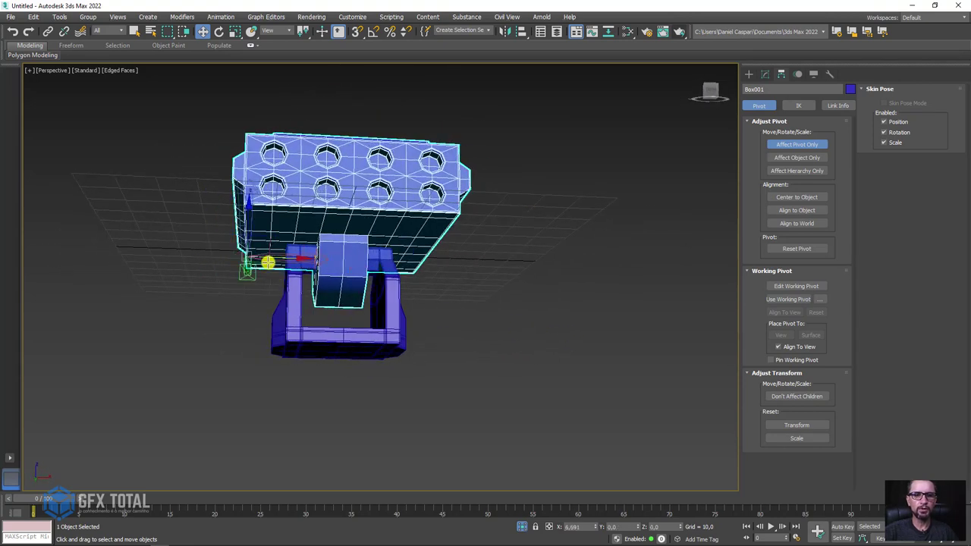
# Align the pivot to the base's center on X only, then turn Affect Pivot Only off.
pyautogui.click(521, 31)
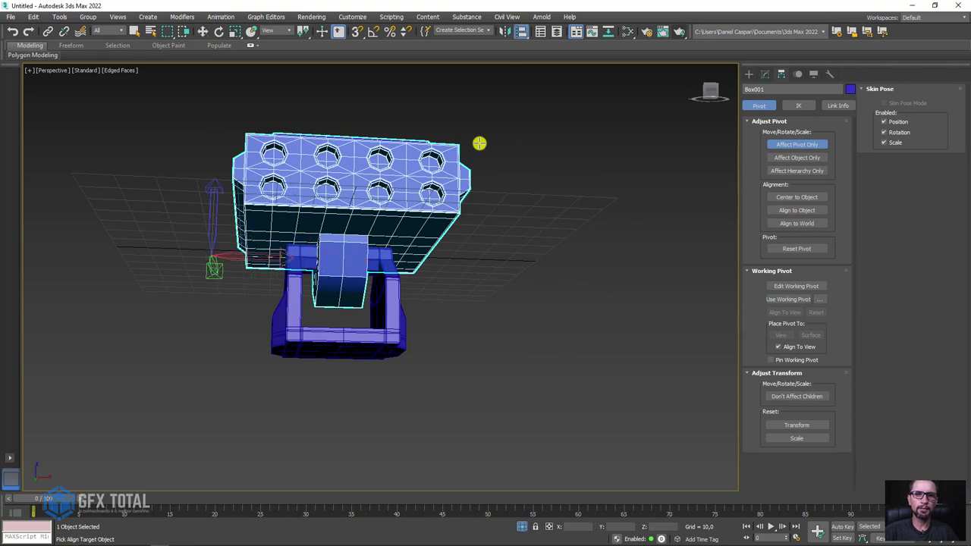
pyautogui.click(392, 327)
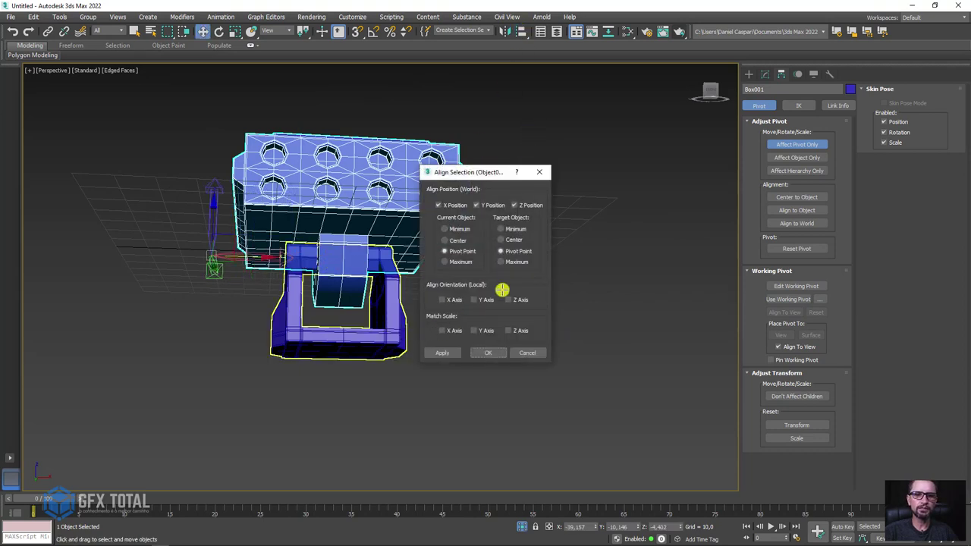
pyautogui.click(503, 239)
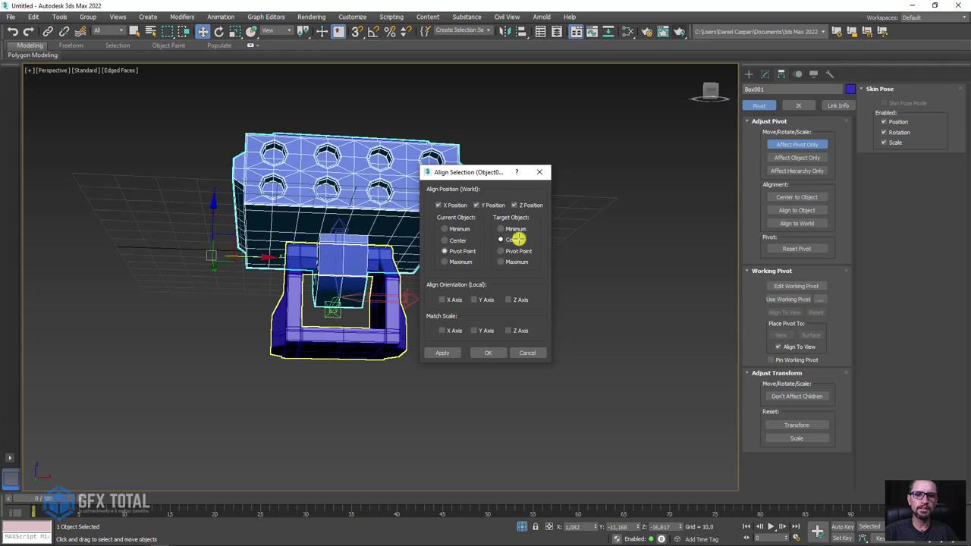
pyautogui.click(457, 205)
pyautogui.click(527, 204)
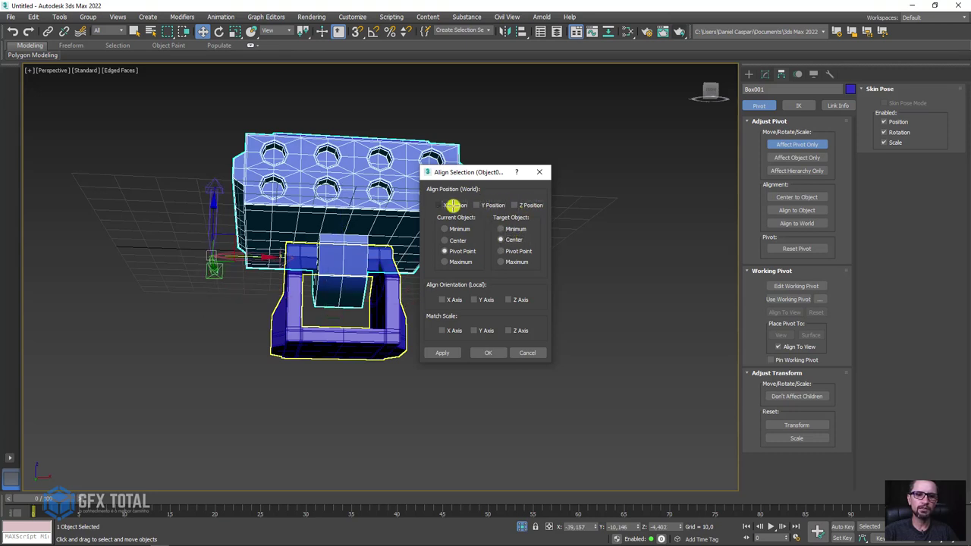
pyautogui.click(453, 205)
pyautogui.click(489, 348)
pyautogui.moveTo(549, 334)
pyautogui.keyDown('alt'); pyautogui.mouseDown(button='middle')
pyautogui.moveTo(580, 260)
pyautogui.moveTo(465, 282)
pyautogui.mouseUp(button='middle'); pyautogui.keyUp('alt')
pyautogui.click(785, 143)
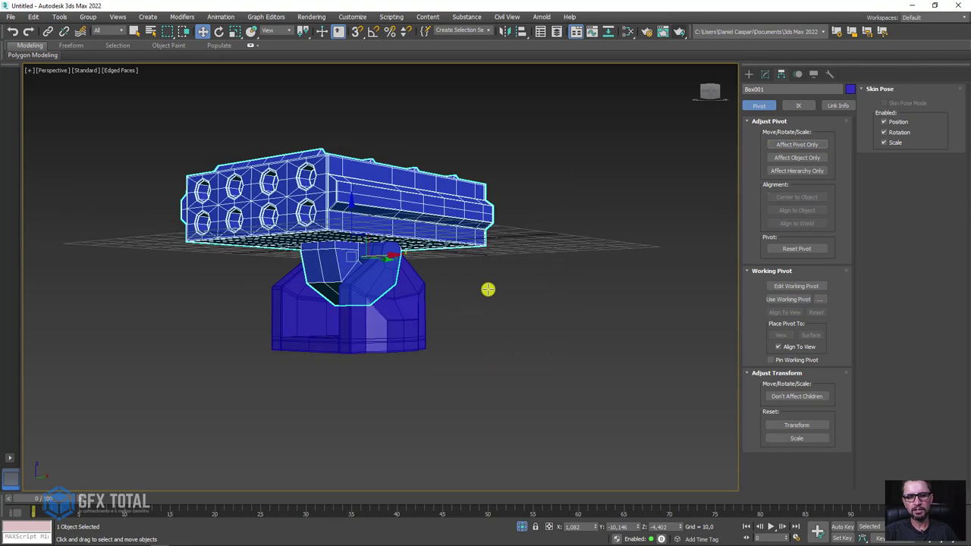
# Tilt the tube block to test rotation around its new pivot.
pyautogui.press('e')
pyautogui.moveTo(322, 221)
pyautogui.mouseDown()
pyautogui.moveTo(348, 194)
pyautogui.moveTo(310, 275)
pyautogui.moveTo(338, 214)
pyautogui.moveTo(355, 204)
pyautogui.moveTo(468, 304)
pyautogui.mouseUp()
pyautogui.moveTo(468, 304)
pyautogui.keyDown('alt'); pyautogui.mouseDown(button='middle')
pyautogui.moveTo(427, 303)
pyautogui.moveTo(437, 309)
pyautogui.mouseUp(button='middle'); pyautogui.keyUp('alt')
pyautogui.press('f')
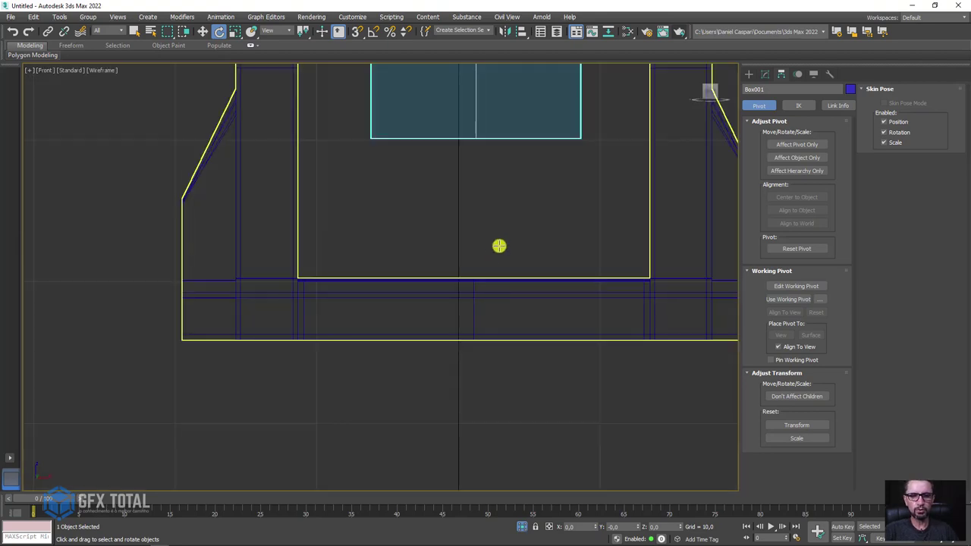
pyautogui.scroll(-3, 498, 245)
pyautogui.scroll(-3, 502, 265)
pyautogui.scroll(-1, 440, 296)
# In Left view, box-select the block's vertices in Editable Poly and raise them along Y.
pyautogui.press('l')
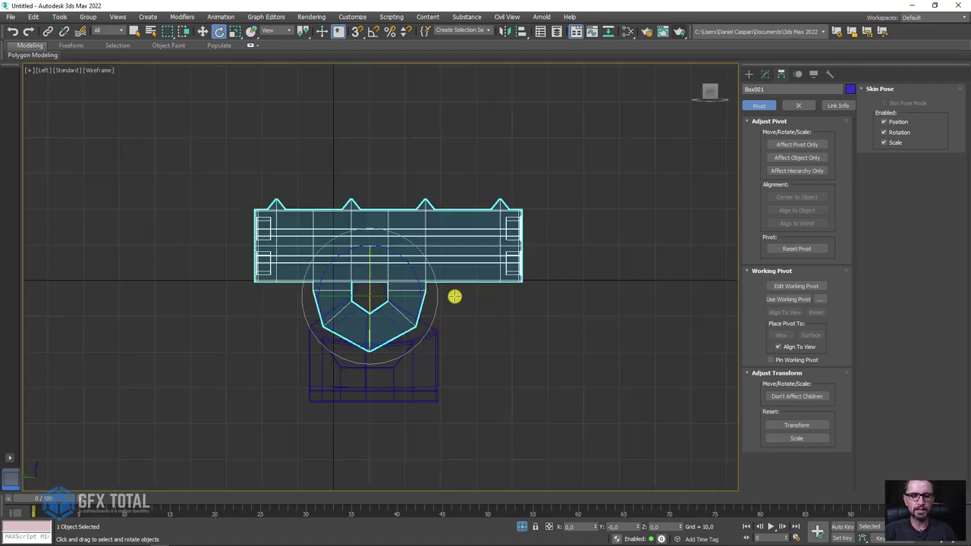
pyautogui.click(763, 74)
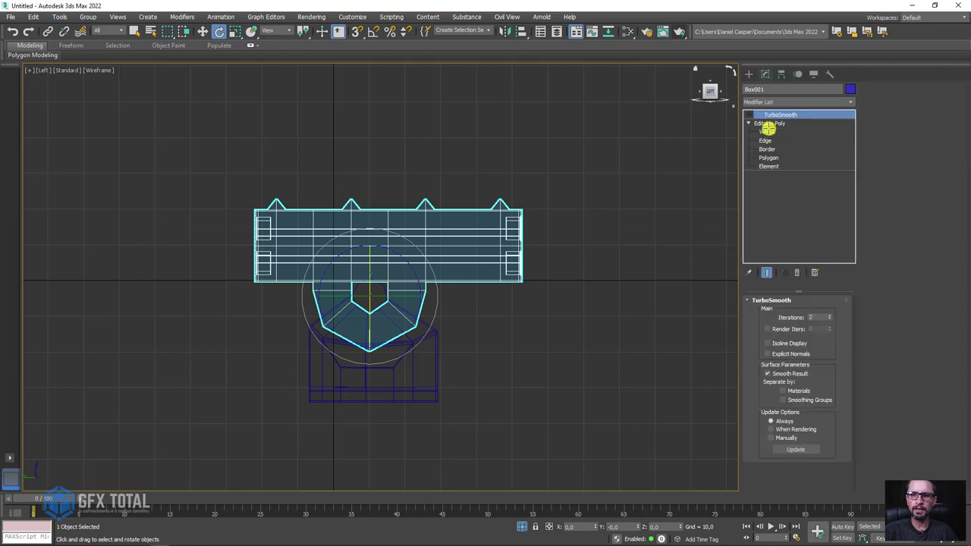
pyautogui.click(767, 131)
pyautogui.moveTo(162, 156); pyautogui.dragTo(628, 285)
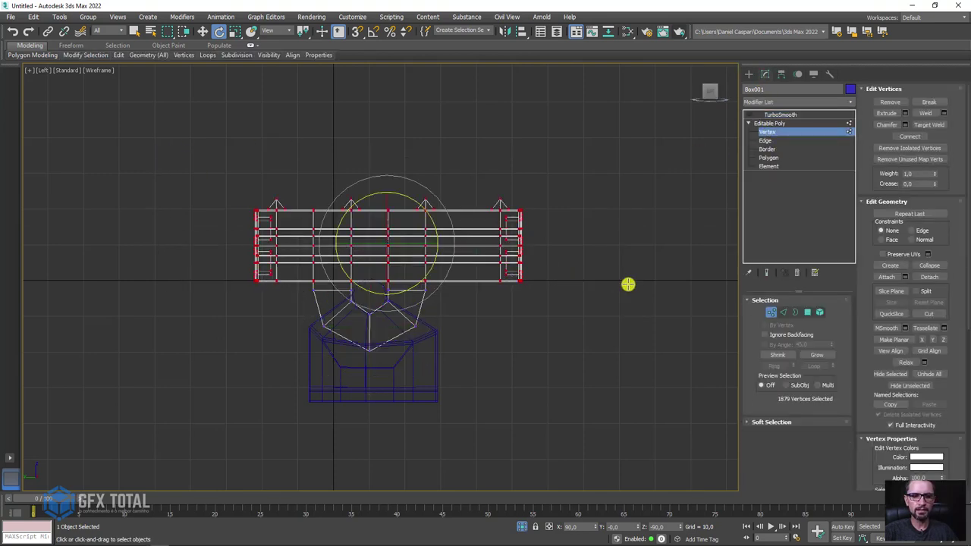
pyautogui.press('w')
pyautogui.moveTo(385, 203); pyautogui.dragTo(396, 182)
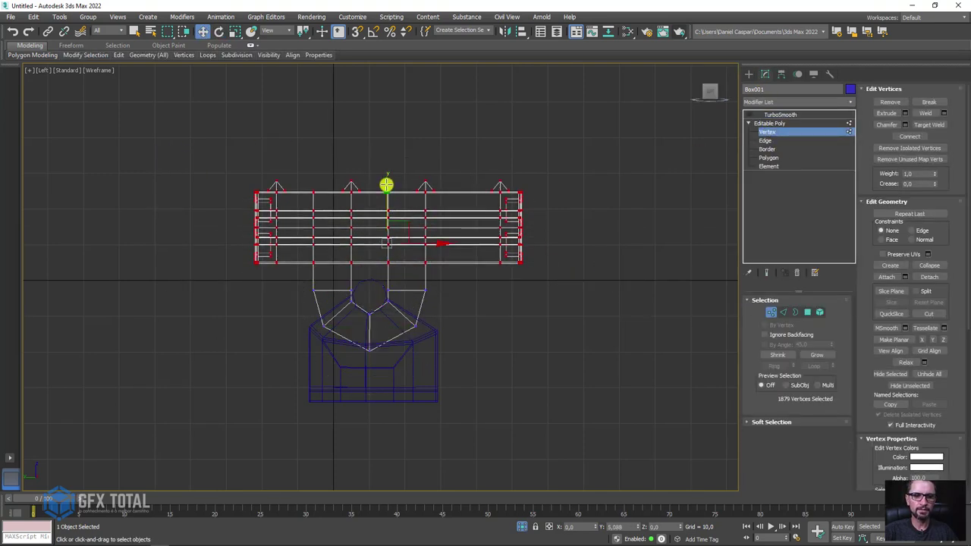
pyautogui.click(778, 123)
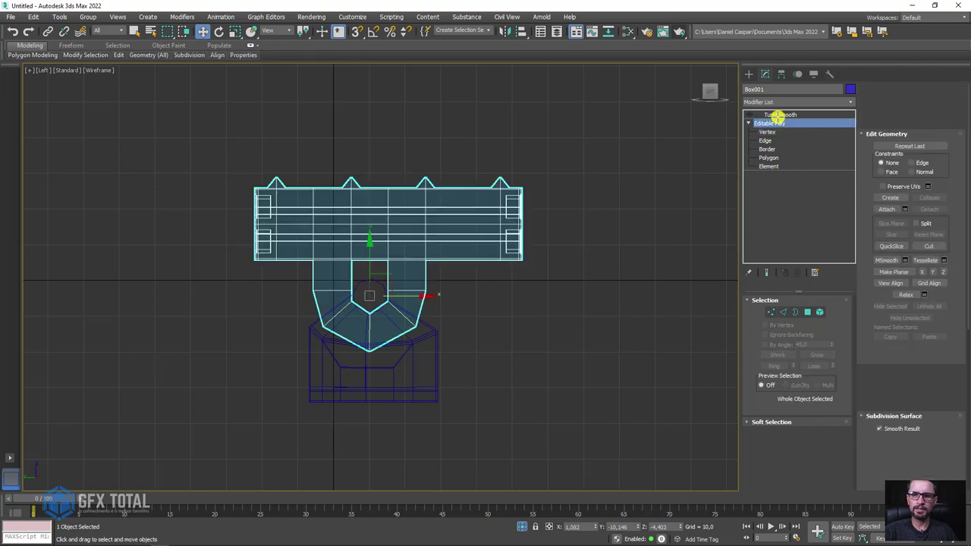
# Turn TurboSmooth on to inspect the smoothed launcher in Perspective, then turn it off.
pyautogui.click(776, 114)
pyautogui.click(748, 114)
pyautogui.press('p')
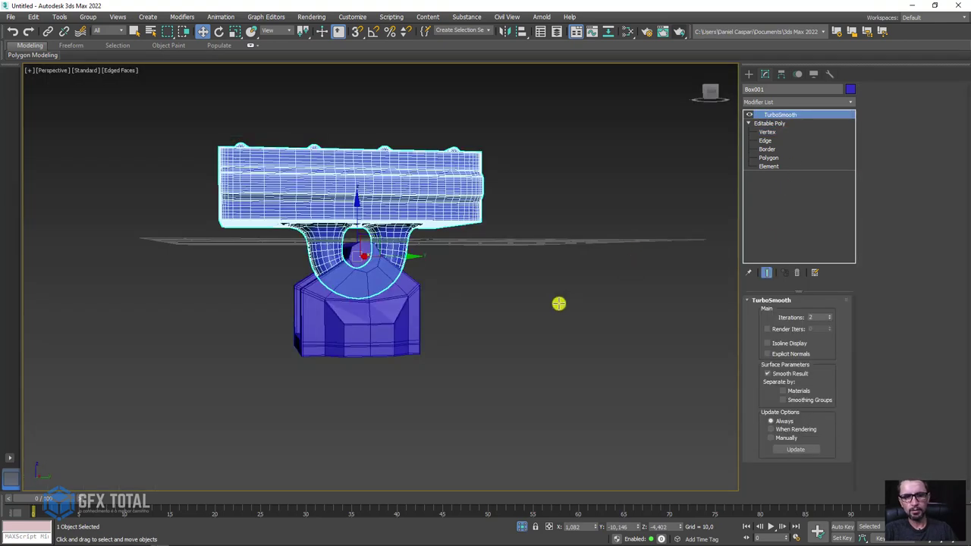
pyautogui.keyDown('alt'); pyautogui.moveTo(559, 304); pyautogui.dragTo(412, 302, button='middle'); pyautogui.keyUp('alt')
pyautogui.scroll(4, 282, 221)
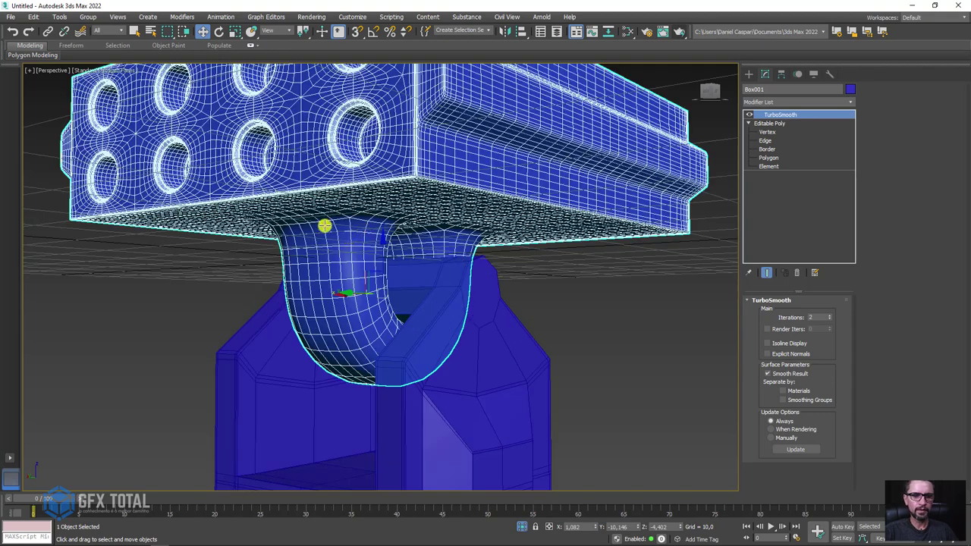
pyautogui.click(751, 115)
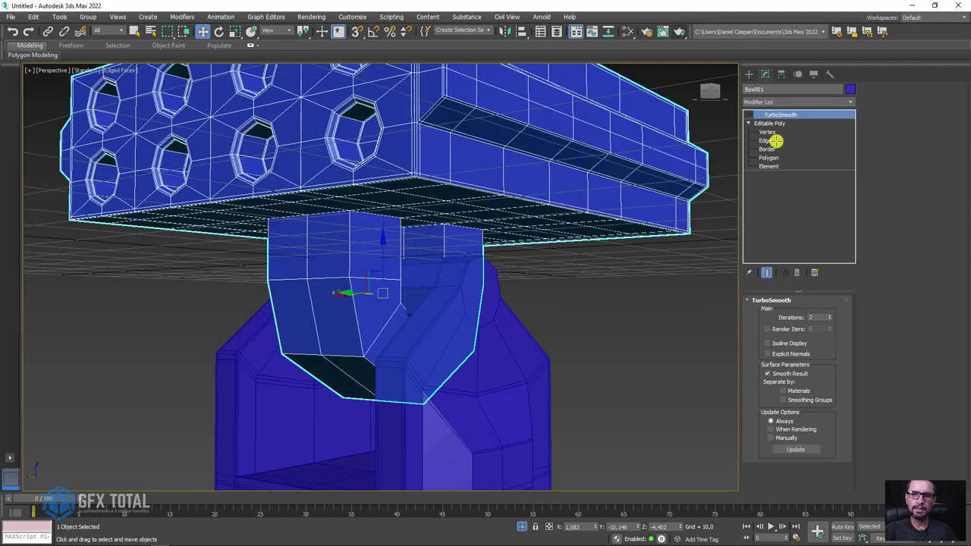
pyautogui.click(769, 157)
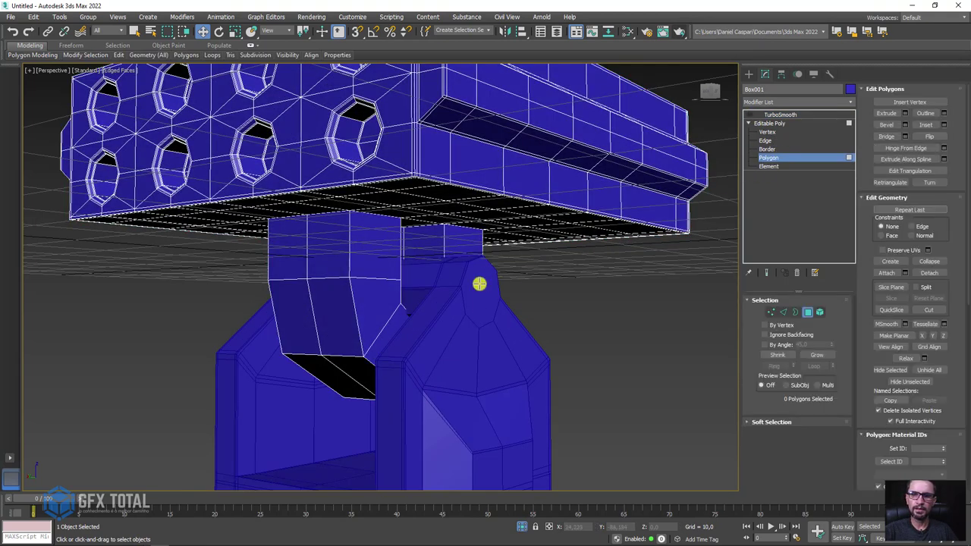
# Select the two connector post faces and try an inset with the amount set to 0.
pyautogui.keyDown('alt'); pyautogui.moveTo(479, 281); pyautogui.dragTo(497, 292, button='middle'); pyautogui.keyUp('alt')
pyautogui.click(462, 258)
pyautogui.keyDown('alt'); pyautogui.moveTo(162, 273); pyautogui.dragTo(278, 288, button='middle'); pyautogui.keyUp('alt')
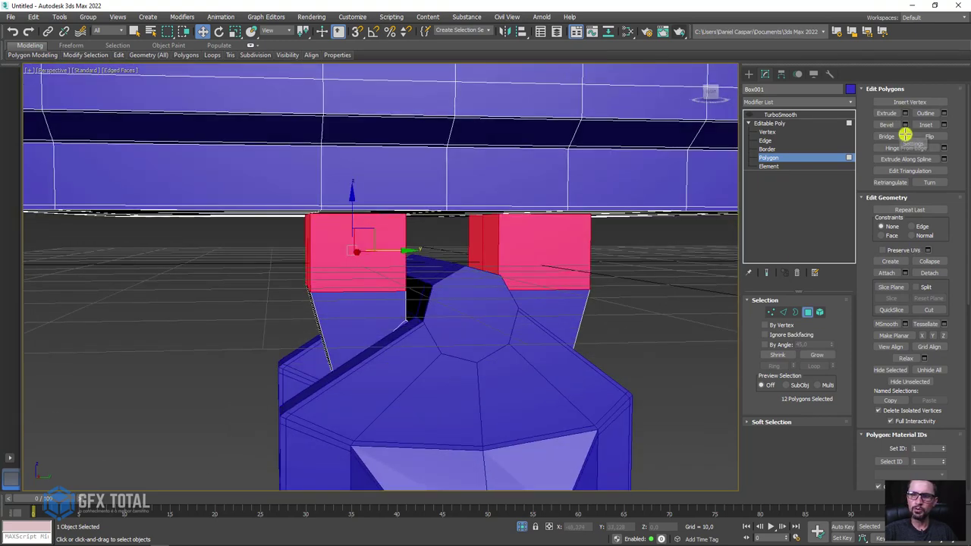
pyautogui.click(945, 124)
pyautogui.keyDown('alt'); pyautogui.moveTo(503, 301); pyautogui.dragTo(553, 227, button='middle'); pyautogui.keyUp('alt')
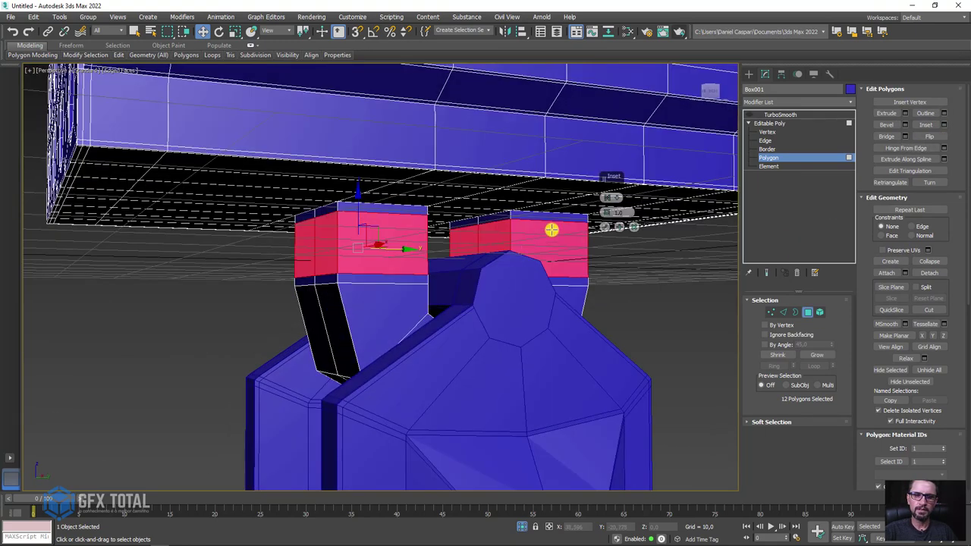
pyautogui.scroll(3, 611, 213)
pyautogui.moveTo(608, 213); pyautogui.dragTo(605, 214)
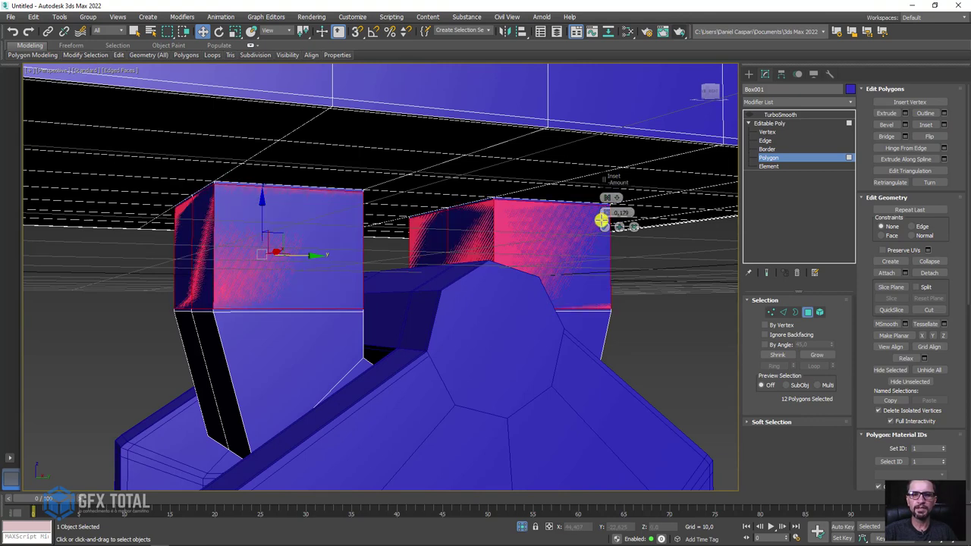
pyautogui.moveTo(602, 227)
pyautogui.keyDown('alt'); pyautogui.mouseDown(button='middle')
pyautogui.moveTo(577, 276)
pyautogui.moveTo(585, 275)
pyautogui.moveTo(581, 301)
pyautogui.moveTo(583, 266)
pyautogui.moveTo(500, 342)
pyautogui.mouseUp(button='middle'); pyautogui.keyUp('alt')
pyautogui.scroll(-4, 488, 419)
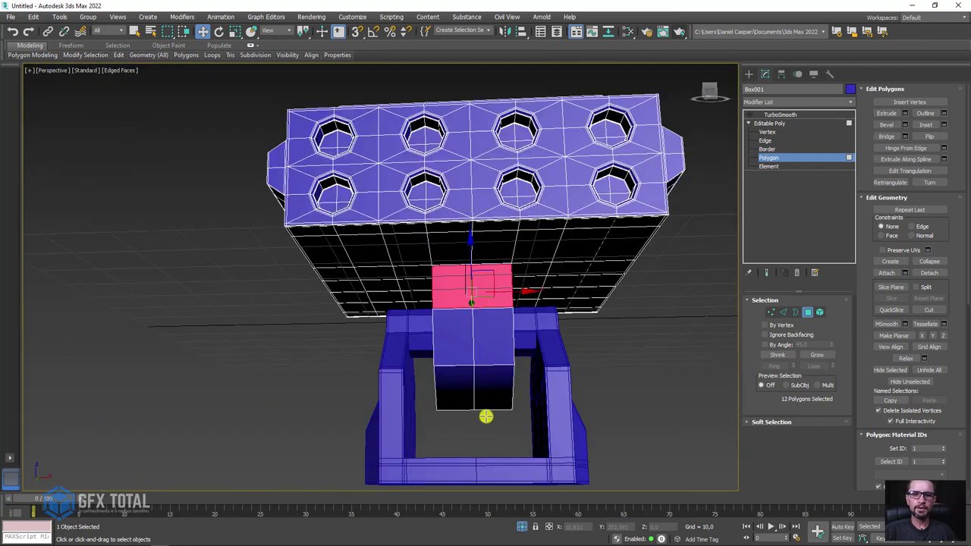
# Grow the face selection over the whole connecting column, then switch to Edge mode.
pyautogui.keyDown('alt'); pyautogui.moveTo(484, 414); pyautogui.dragTo(485, 420, button='middle'); pyautogui.keyUp('alt')
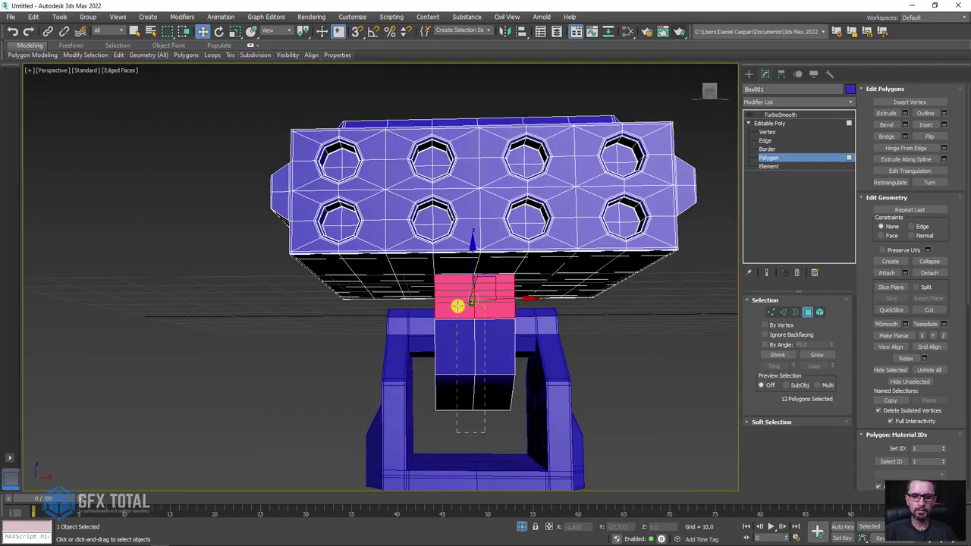
pyautogui.keyDown('ctrl'); pyautogui.click(459, 326); pyautogui.keyUp('ctrl')
pyautogui.keyDown('alt'); pyautogui.moveTo(458, 327); pyautogui.dragTo(466, 331, button='middle'); pyautogui.keyUp('alt')
pyautogui.scroll(5, 529, 267)
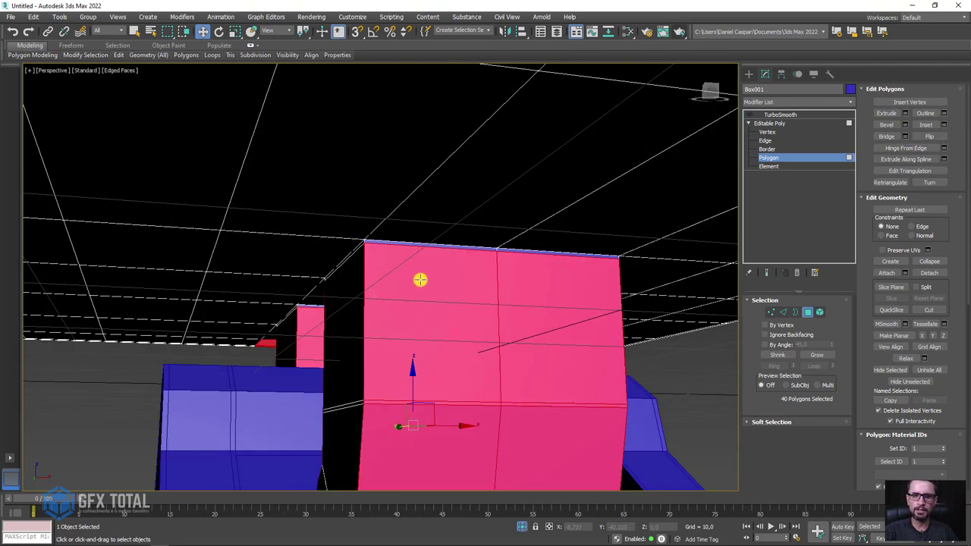
pyautogui.scroll(3, 420, 280)
pyautogui.scroll(2, 449, 266)
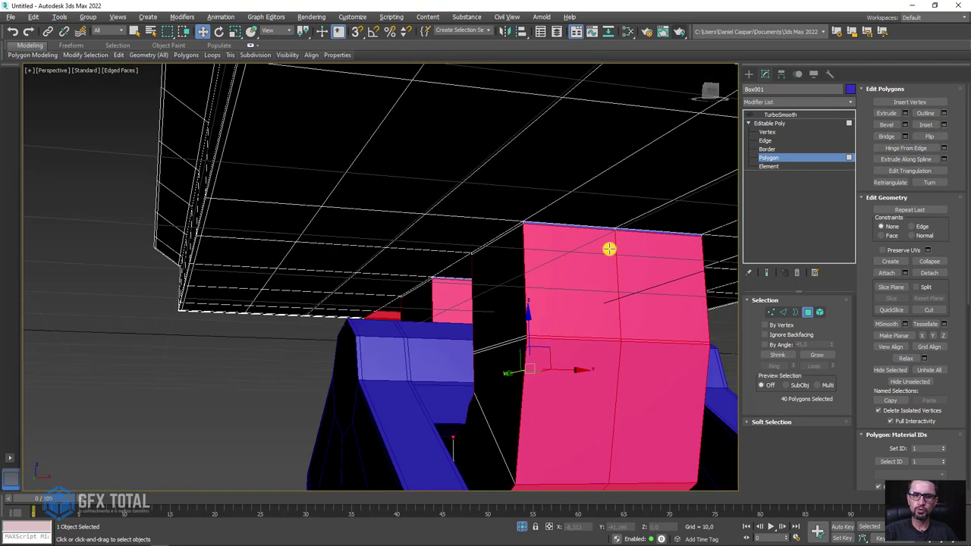
pyautogui.moveTo(609, 251)
pyautogui.keyDown('alt'); pyautogui.mouseDown(button='middle')
pyautogui.moveTo(591, 230)
pyautogui.moveTo(621, 211)
pyautogui.mouseUp(button='middle'); pyautogui.keyUp('alt')
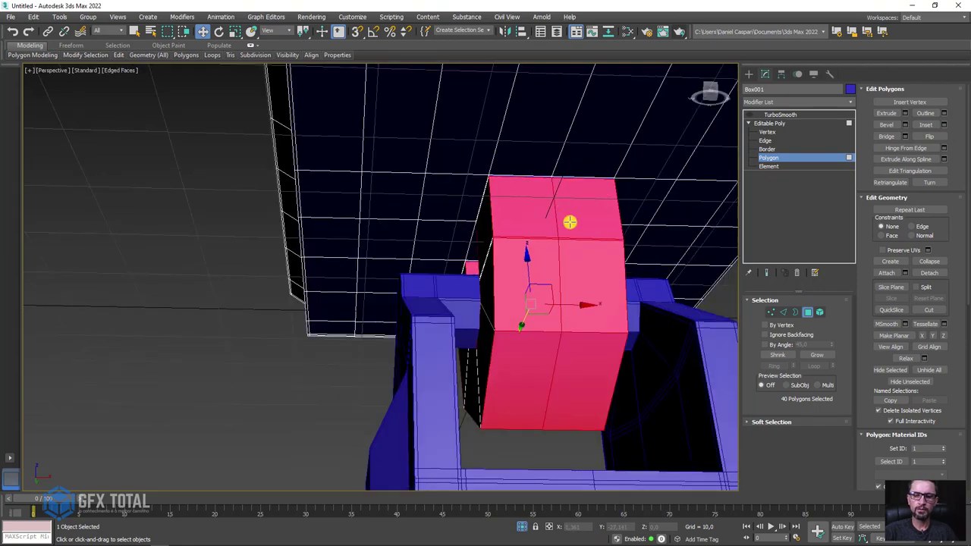
pyautogui.click(782, 311)
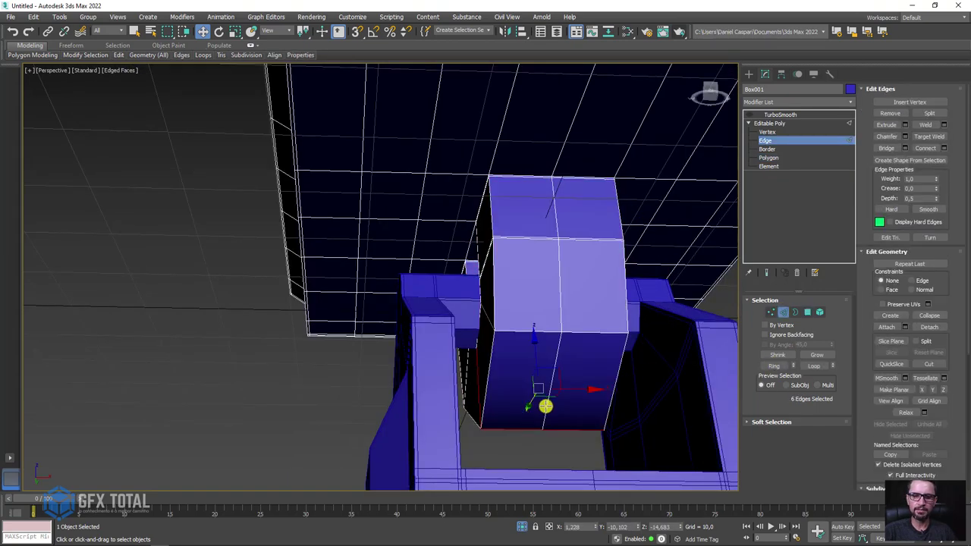
# Select two vertical edges on the column and extend them into full edge loops.
pyautogui.click(545, 407)
pyautogui.scroll(2, 541, 401)
pyautogui.scroll(3, 541, 351)
pyautogui.scroll(-5, 559, 445)
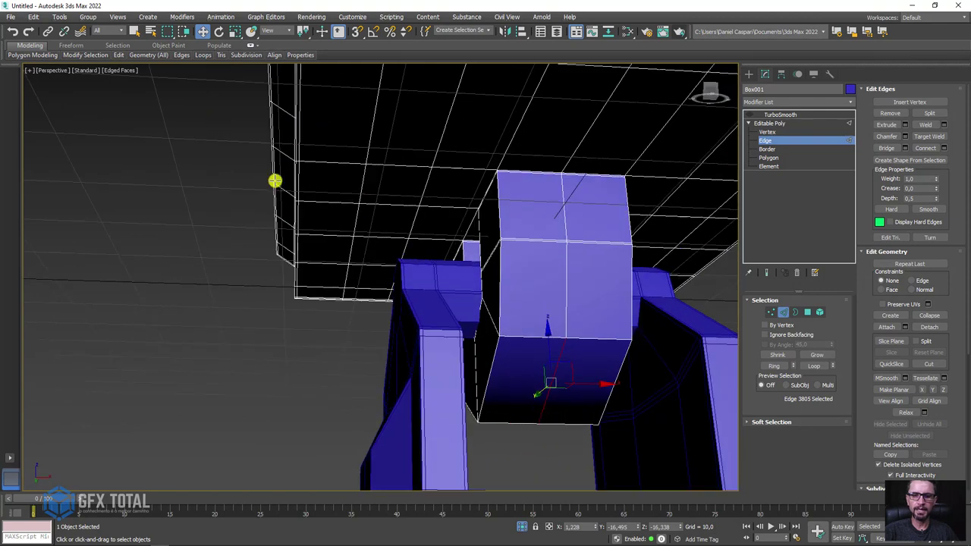
pyautogui.moveTo(274, 181)
pyautogui.keyDown('alt'); pyautogui.mouseDown(button='middle')
pyautogui.moveTo(452, 344)
pyautogui.moveTo(613, 366)
pyautogui.mouseUp(button='middle'); pyautogui.keyUp('alt')
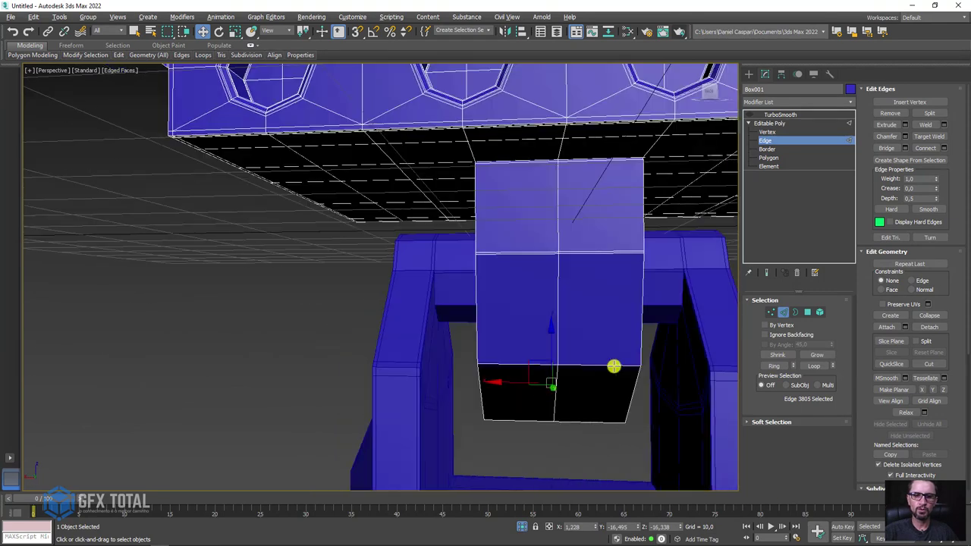
pyautogui.keyDown('ctrl'); pyautogui.click(553, 401); pyautogui.keyUp('ctrl')
pyautogui.click(74, 56)
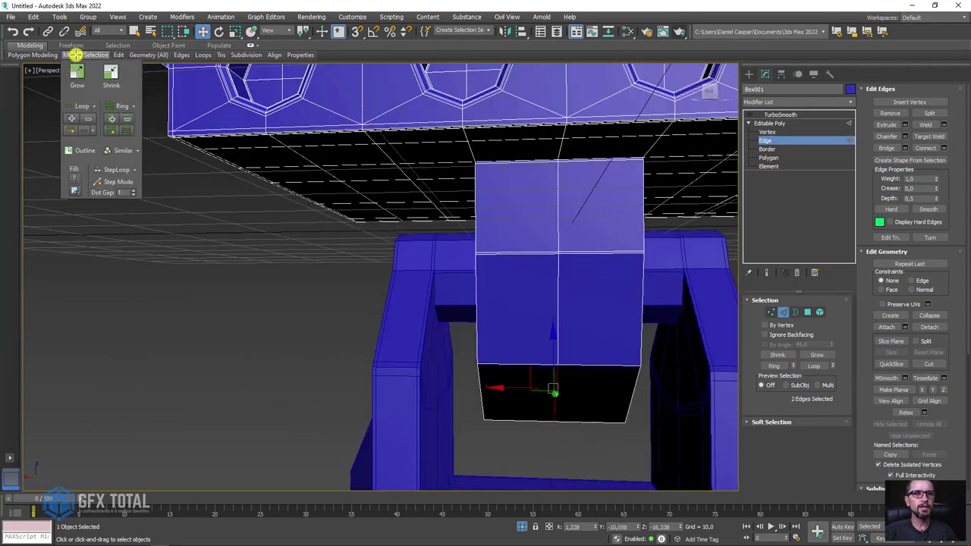
pyautogui.click(71, 120)
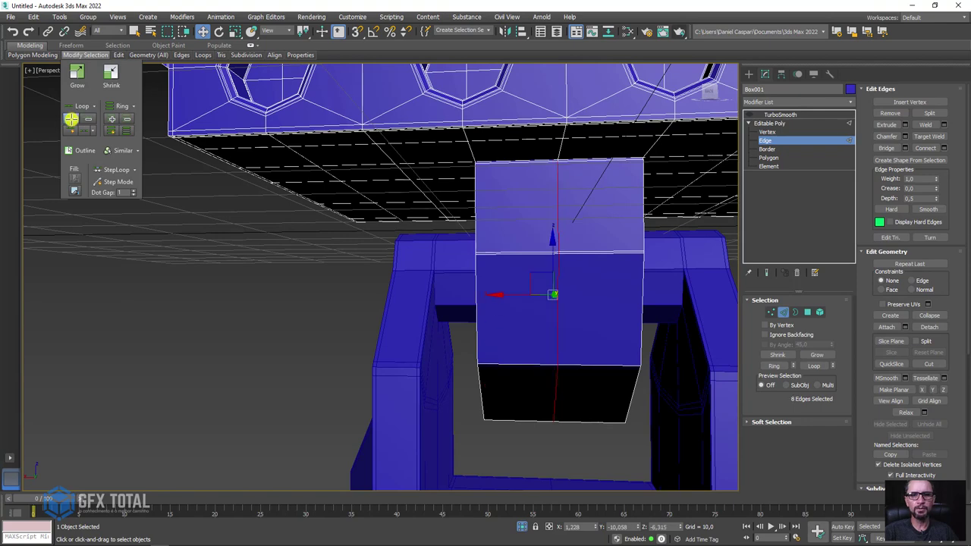
# Convert the edge loops into a 24-face polygon strip with an inset amount of 0.179.
pyautogui.keyDown('alt'); pyautogui.moveTo(598, 325); pyautogui.dragTo(609, 301, button='middle'); pyautogui.keyUp('alt')
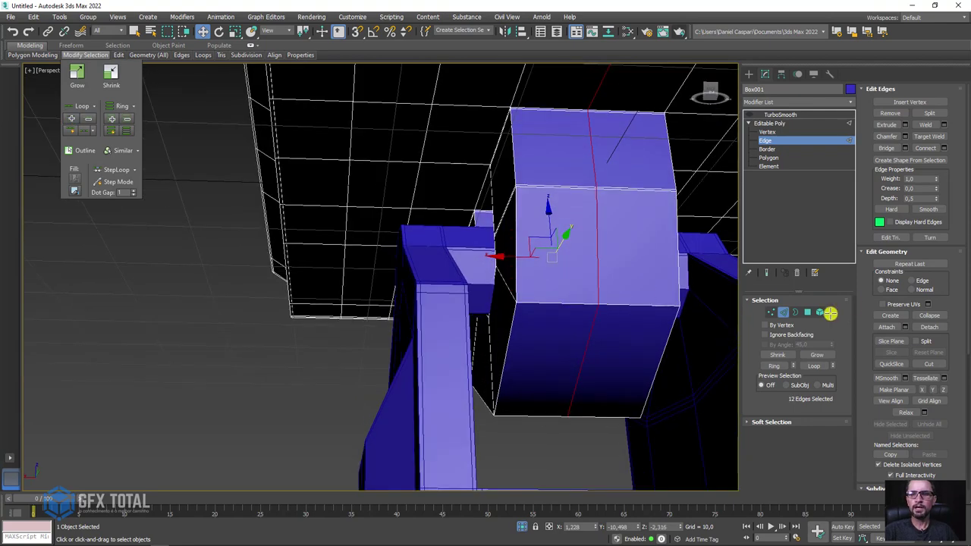
pyautogui.keyDown('ctrl'); pyautogui.click(807, 311); pyautogui.keyUp('ctrl')
pyautogui.moveTo(640, 262)
pyautogui.keyDown('alt'); pyautogui.mouseDown(button='middle')
pyautogui.moveTo(589, 247)
pyautogui.moveTo(655, 255)
pyautogui.moveTo(553, 239)
pyautogui.moveTo(602, 190)
pyautogui.moveTo(548, 237)
pyautogui.mouseUp(button='middle'); pyautogui.keyUp('alt')
pyautogui.click(943, 124)
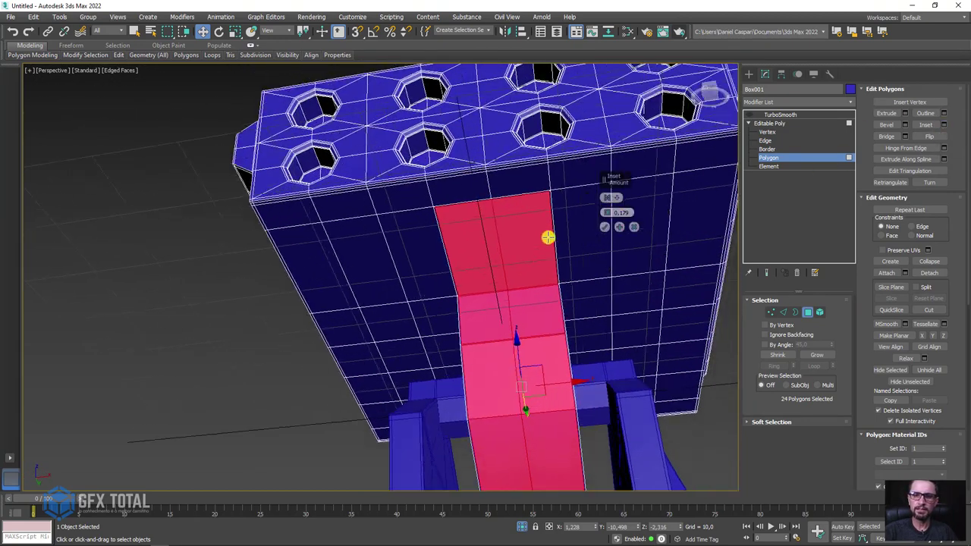
# Apply the inset to the column strip and start bevelling it, trying a height of 3.316.
pyautogui.scroll(5, 547, 237)
pyautogui.click(605, 225)
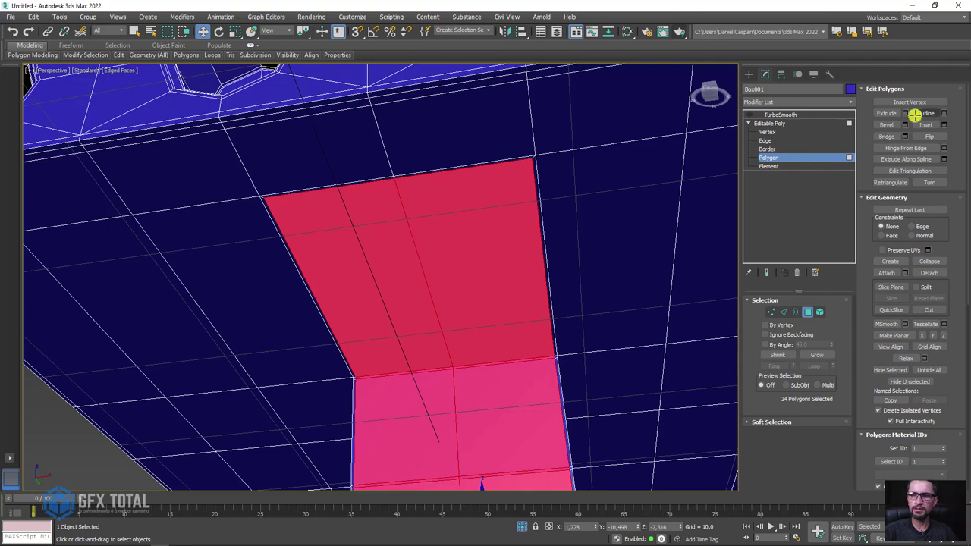
pyautogui.click(905, 124)
pyautogui.scroll(-3, 568, 270)
pyautogui.scroll(-2, 584, 251)
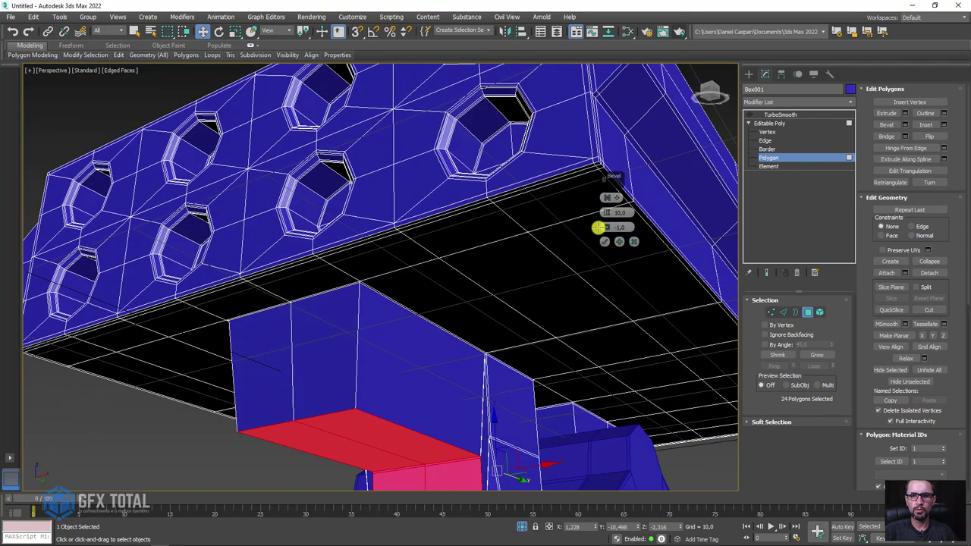
pyautogui.moveTo(604, 227)
pyautogui.mouseDown()
pyautogui.moveTo(596, 232)
pyautogui.moveTo(603, 226)
pyautogui.moveTo(607, 240)
pyautogui.mouseUp()
pyautogui.scroll(-4, 494, 342)
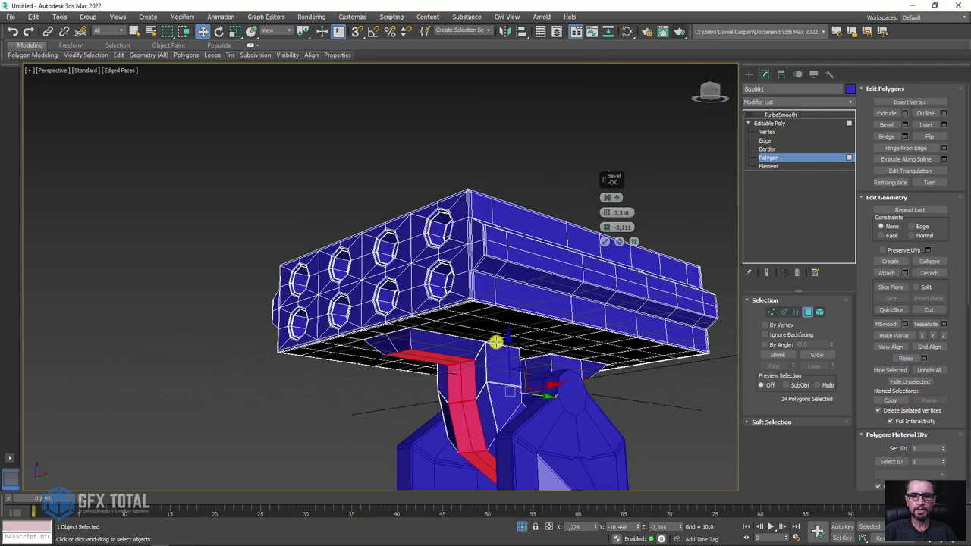
pyautogui.moveTo(494, 343)
pyautogui.keyDown('alt'); pyautogui.mouseDown(button='middle')
pyautogui.moveTo(508, 261)
pyautogui.moveTo(602, 195)
pyautogui.mouseUp(button='middle'); pyautogui.keyUp('alt')
# Bevel the strip by Local Normal with height 0.854 and outline -2.759.
pyautogui.click(613, 198)
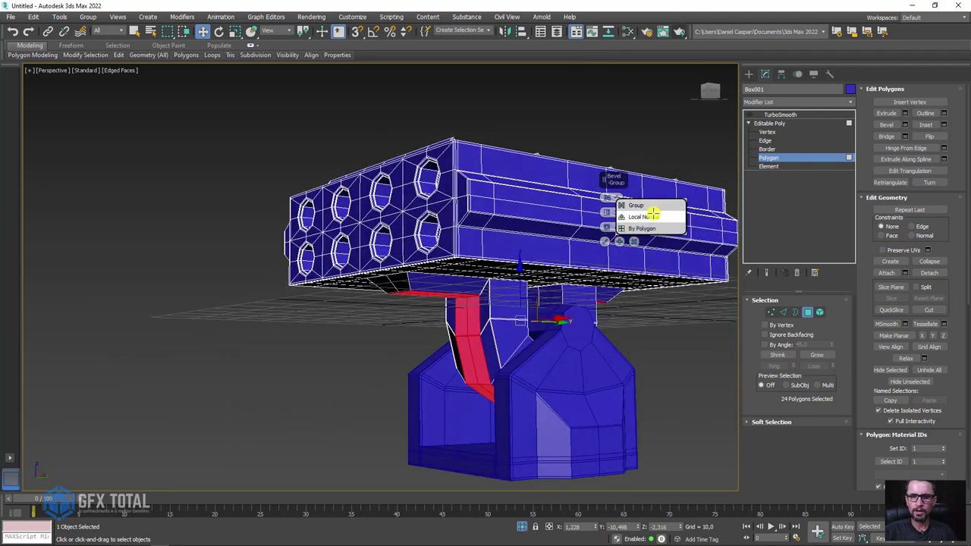
pyautogui.click(645, 217)
pyautogui.scroll(2, 494, 290)
pyautogui.scroll(2, 520, 284)
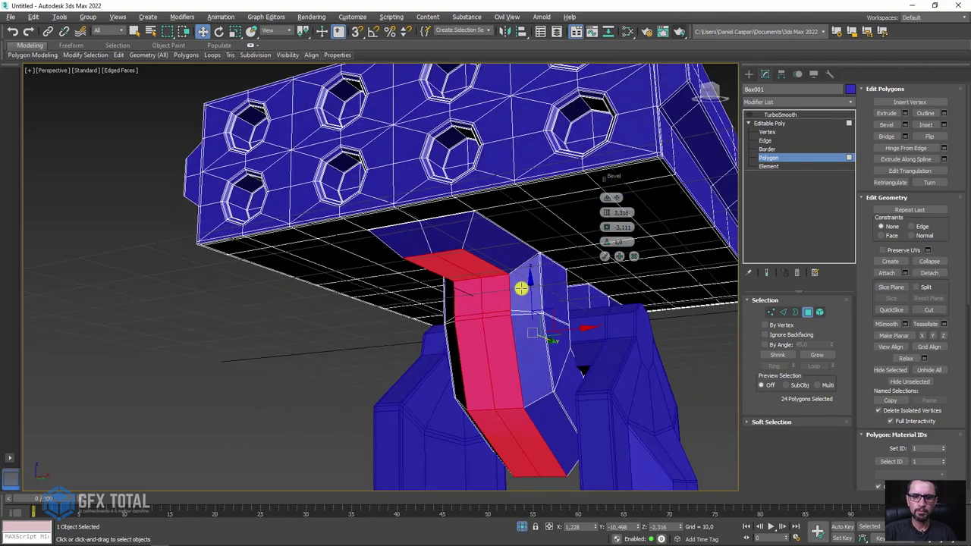
pyautogui.scroll(2, 547, 290)
pyautogui.moveTo(610, 226); pyautogui.dragTo(612, 227)
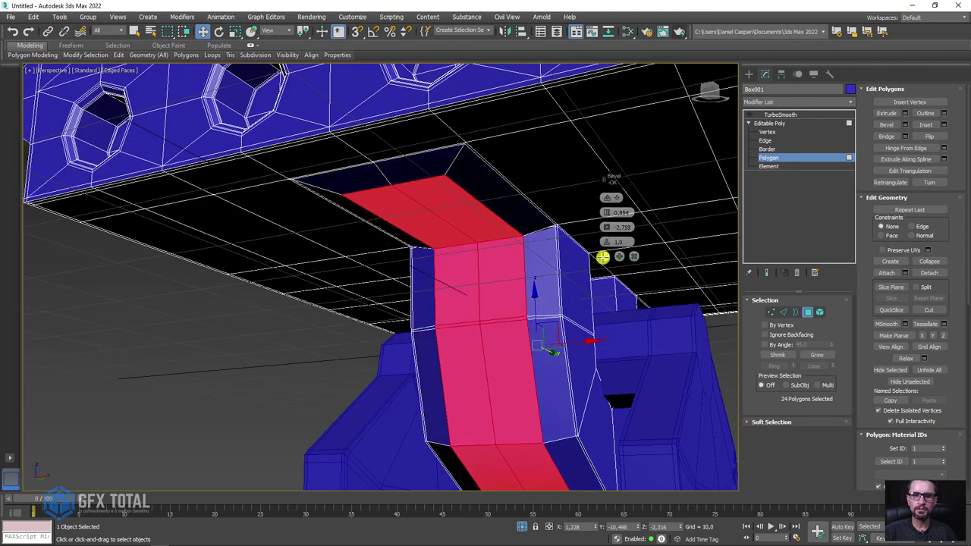
pyautogui.click(605, 256)
pyautogui.keyDown('alt'); pyautogui.moveTo(636, 204); pyautogui.dragTo(619, 190, button='middle'); pyautogui.keyUp('alt')
pyautogui.scroll(3, 494, 215)
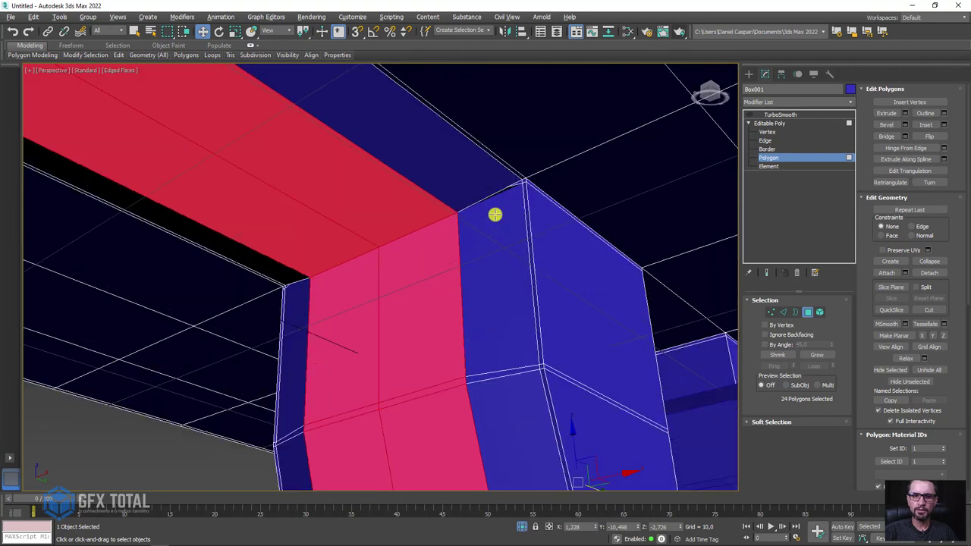
# Select two corner vertices at the support's top and lower them slightly.
pyautogui.click(771, 311)
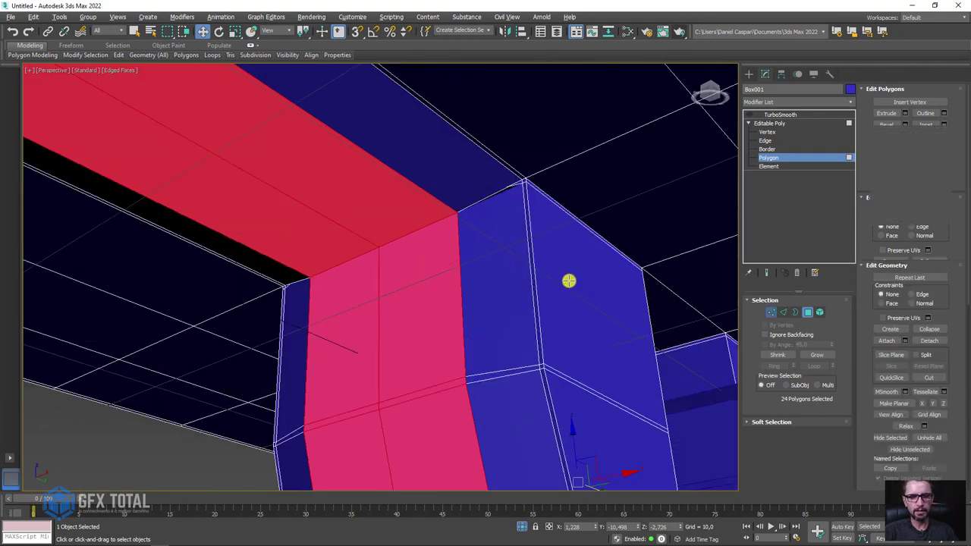
pyautogui.press('F3')
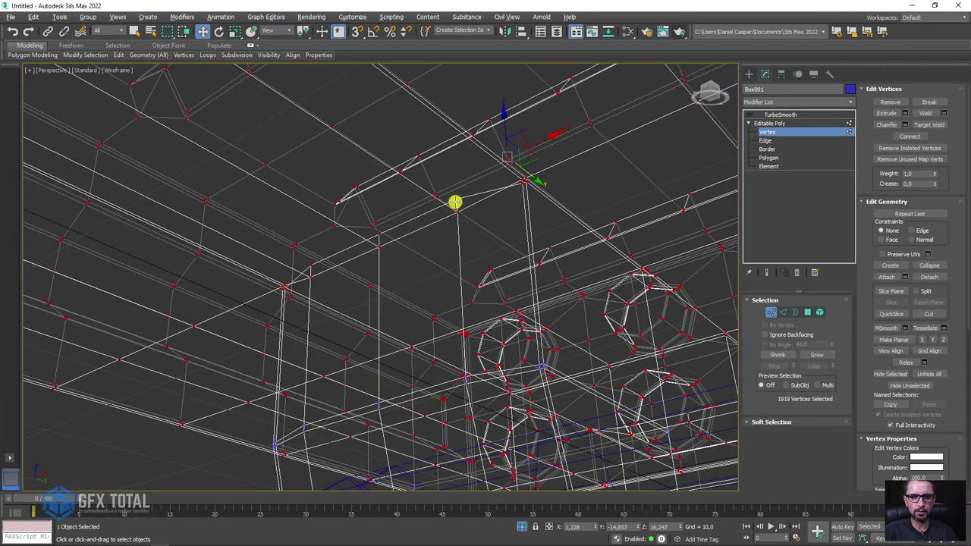
pyautogui.click(455, 200)
pyautogui.keyDown('ctrl'); pyautogui.click(379, 231); pyautogui.keyUp('ctrl')
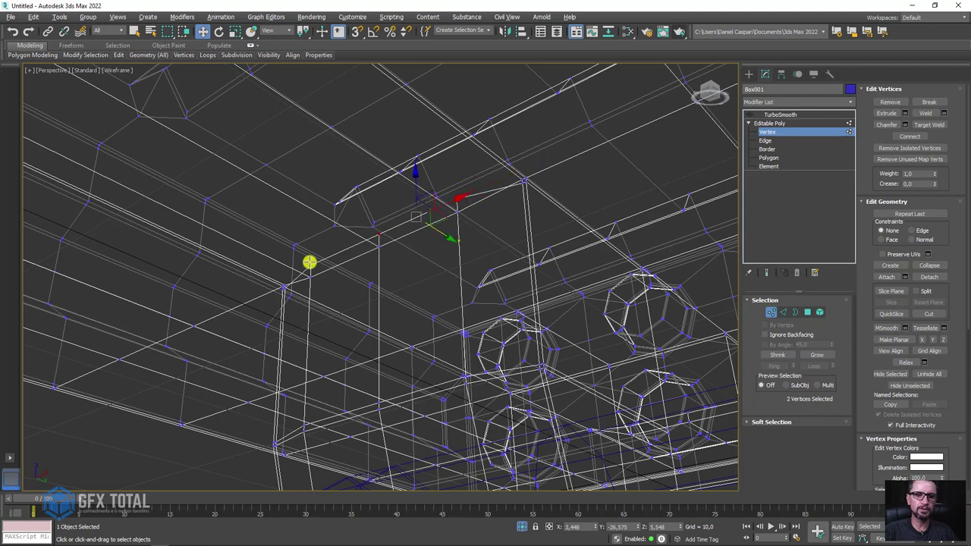
pyautogui.press('3')
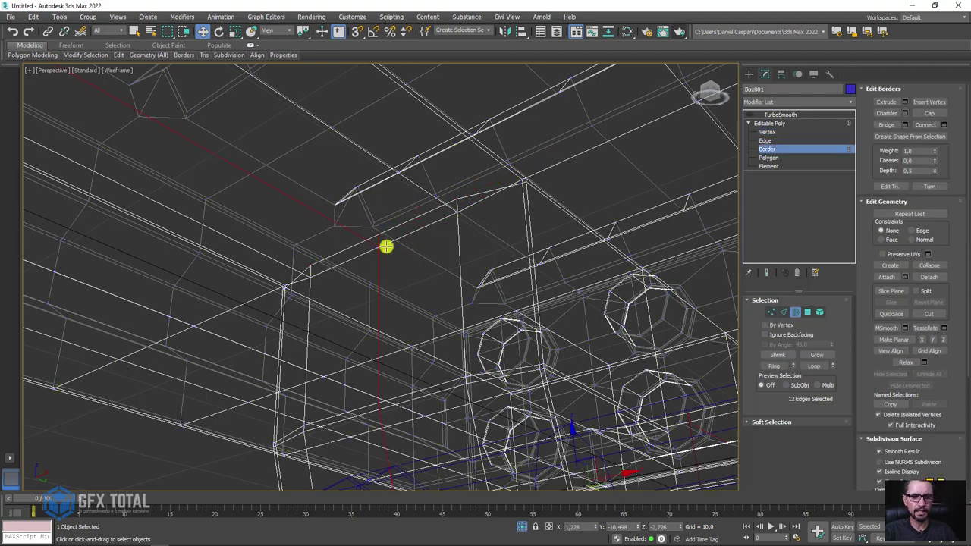
pyautogui.press('1')
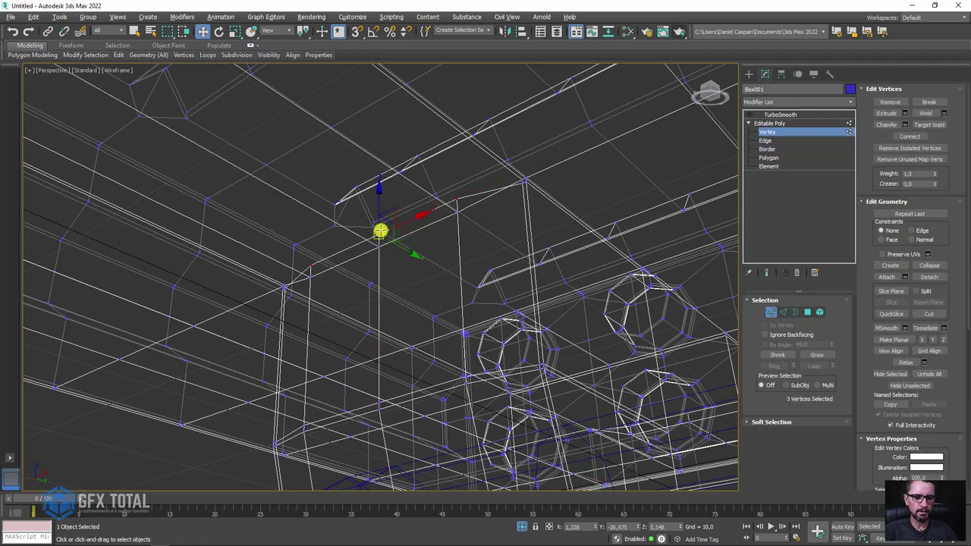
pyautogui.press('F3')
pyautogui.moveTo(379, 196)
pyautogui.mouseDown()
pyautogui.moveTo(401, 206)
pyautogui.moveTo(386, 207)
pyautogui.mouseUp()
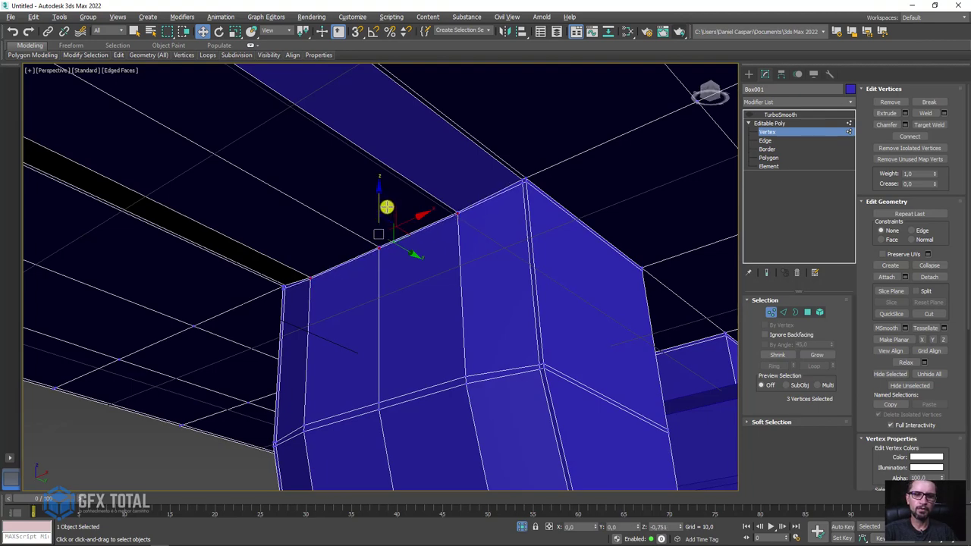
# Select three vertices along the support's top edge and pull them down along Z.
pyautogui.moveTo(385, 207)
pyautogui.keyDown('alt'); pyautogui.mouseDown(button='middle')
pyautogui.moveTo(561, 281)
pyautogui.moveTo(423, 293)
pyautogui.moveTo(473, 262)
pyautogui.moveTo(441, 251)
pyautogui.moveTo(427, 202)
pyautogui.moveTo(414, 217)
pyautogui.mouseUp(button='middle'); pyautogui.keyUp('alt')
pyautogui.press('F3')
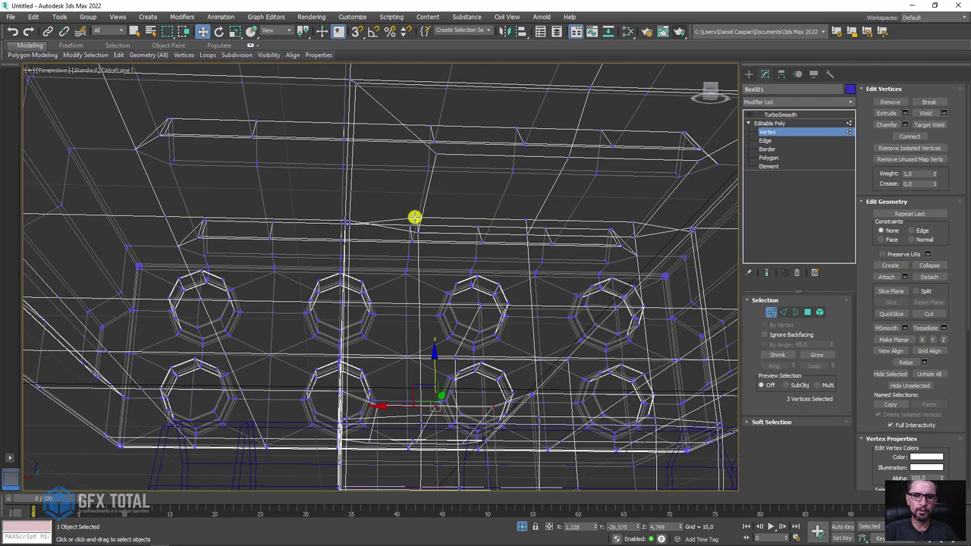
pyautogui.click(414, 217)
pyautogui.keyDown('ctrl'); pyautogui.click(523, 221); pyautogui.keyUp('ctrl')
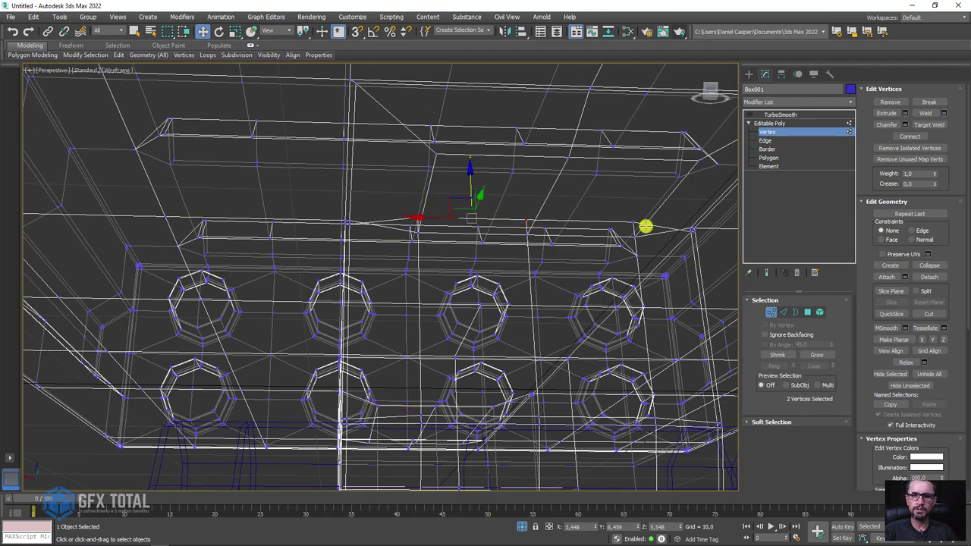
pyautogui.keyDown('ctrl'); pyautogui.click(633, 223); pyautogui.keyUp('ctrl')
pyautogui.moveTo(527, 182); pyautogui.dragTo(515, 208)
pyautogui.press('F3')
# View the whole model from the front and return to the TurboSmooth object level.
pyautogui.scroll(-5, 531, 243)
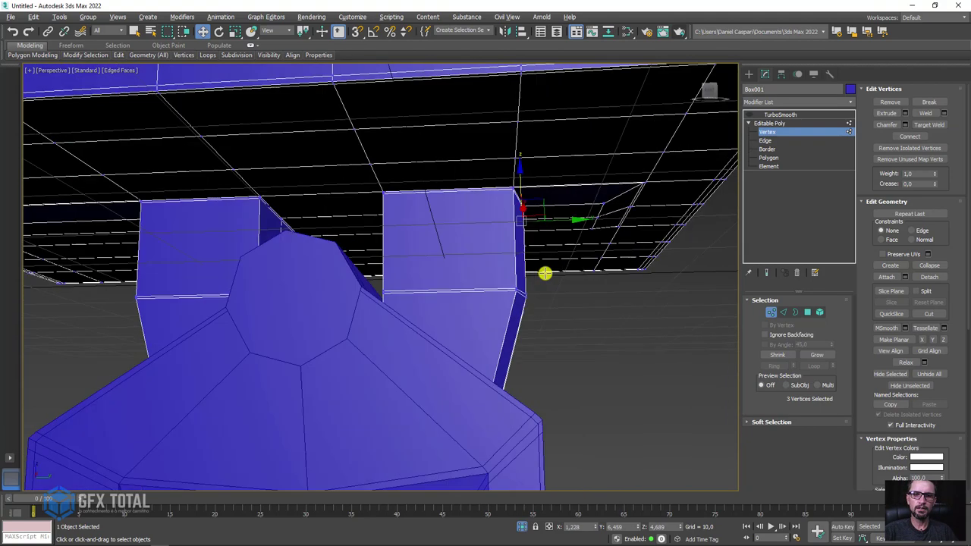
pyautogui.scroll(-4, 617, 288)
pyautogui.moveTo(554, 317)
pyautogui.keyDown('alt'); pyautogui.mouseDown(button='middle')
pyautogui.moveTo(646, 331)
pyautogui.moveTo(718, 314)
pyautogui.moveTo(585, 290)
pyautogui.mouseUp(button='middle'); pyautogui.keyUp('alt')
pyautogui.scroll(3, 455, 299)
pyautogui.click(762, 123)
pyautogui.click(773, 115)
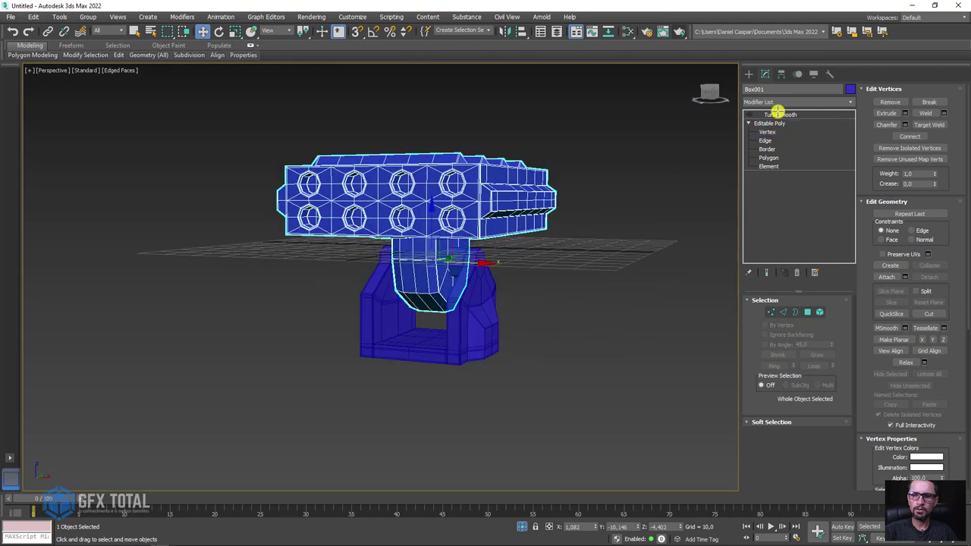
pyautogui.moveTo(581, 205)
pyautogui.keyDown('alt'); pyautogui.mouseDown(button='middle')
pyautogui.moveTo(430, 234)
pyautogui.moveTo(417, 121)
pyautogui.mouseUp(button='middle'); pyautogui.keyUp('alt')
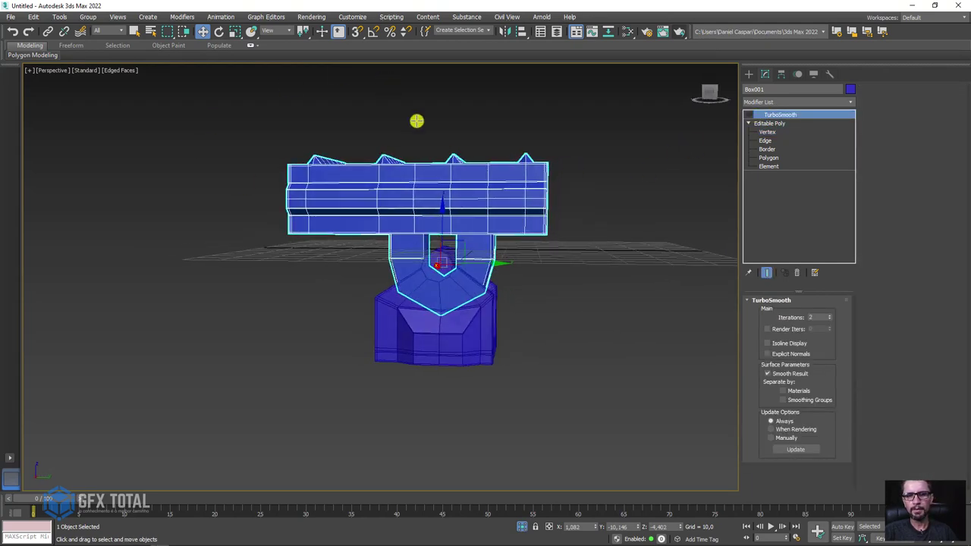
pyautogui.press('e')
pyautogui.moveTo(486, 228)
pyautogui.mouseDown()
pyautogui.moveTo(494, 238)
pyautogui.moveTo(480, 275)
pyautogui.mouseUp()
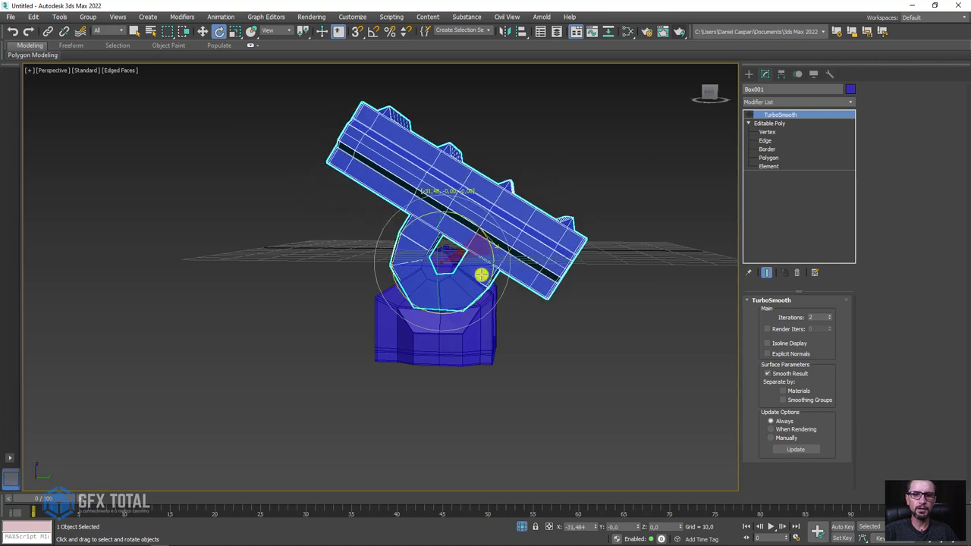
pyautogui.rightClick(500, 261)
pyautogui.hotkey('alt', 'a')
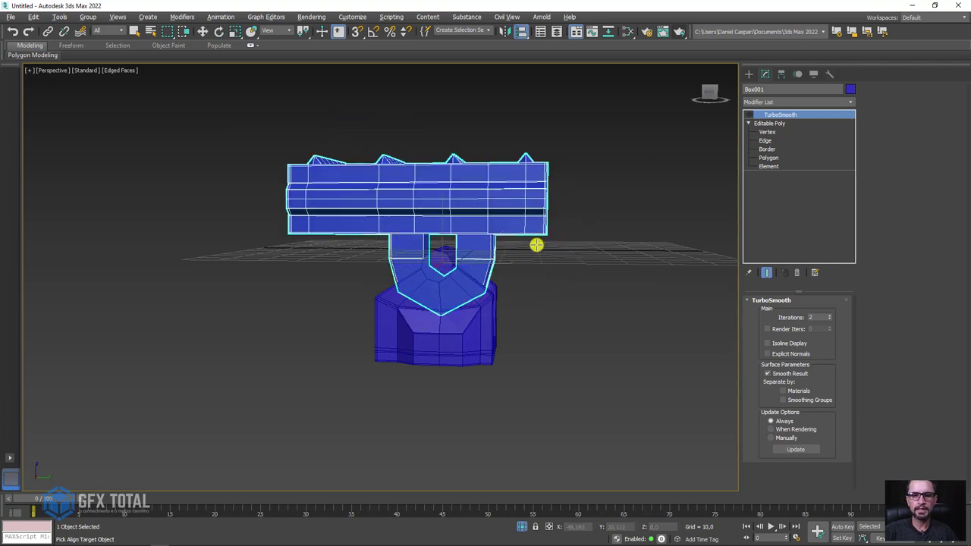
pyautogui.press('w')
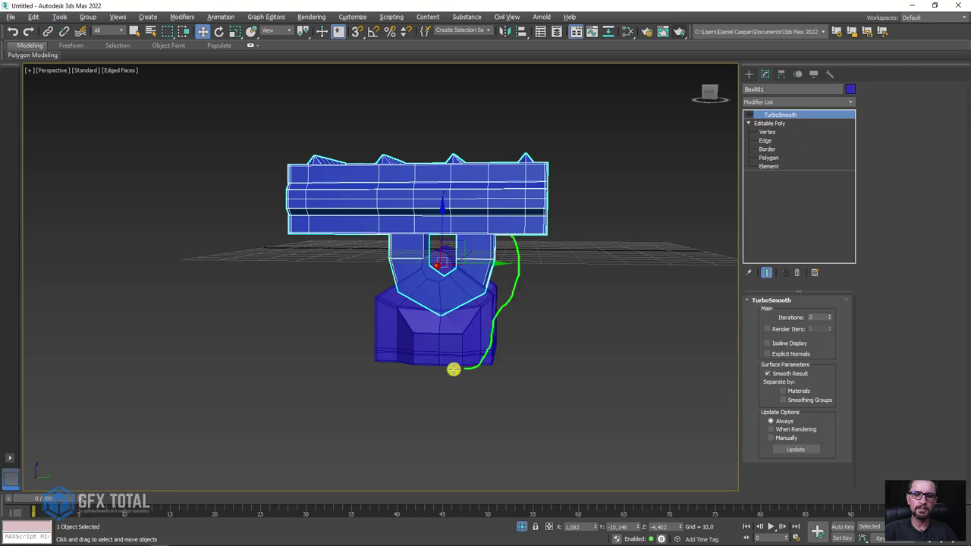
pyautogui.moveTo(451, 379)
pyautogui.keyDown('alt'); pyautogui.mouseDown(button='middle')
pyautogui.moveTo(396, 321)
pyautogui.moveTo(494, 303)
pyautogui.moveTo(407, 310)
pyautogui.mouseUp(button='middle'); pyautogui.keyUp('alt')
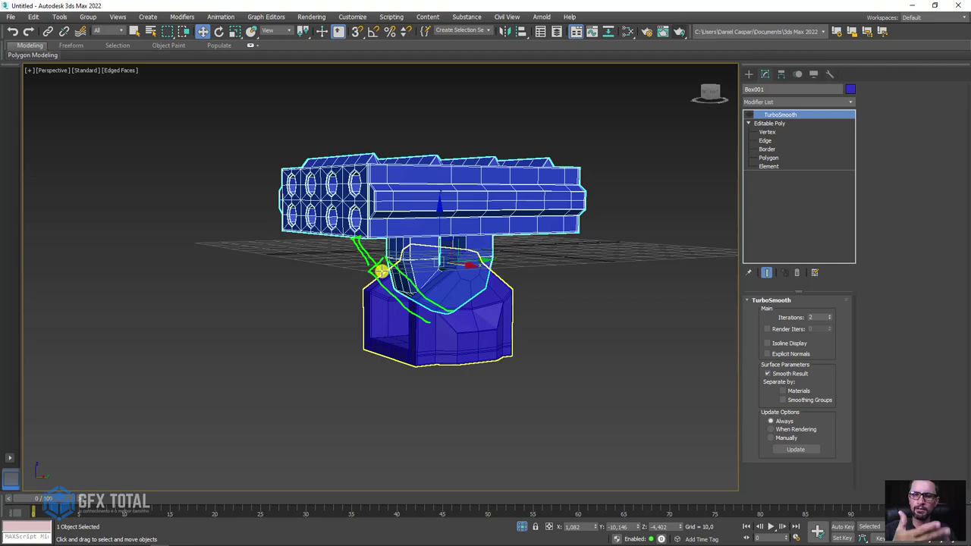
# Select the base Object001 and pick the octagonal polygon on top of its pivot.
pyautogui.click(447, 344)
pyautogui.moveTo(463, 320)
pyautogui.keyDown('alt'); pyautogui.mouseDown(button='middle')
pyautogui.moveTo(513, 321)
pyautogui.moveTo(490, 308)
pyautogui.moveTo(424, 317)
pyautogui.mouseUp(button='middle'); pyautogui.keyUp('alt')
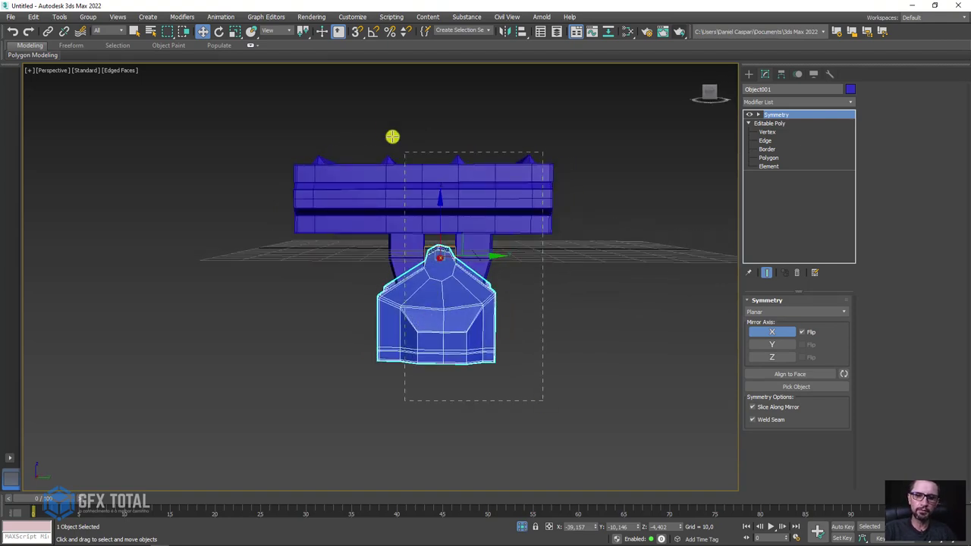
pyautogui.scroll(5, 429, 267)
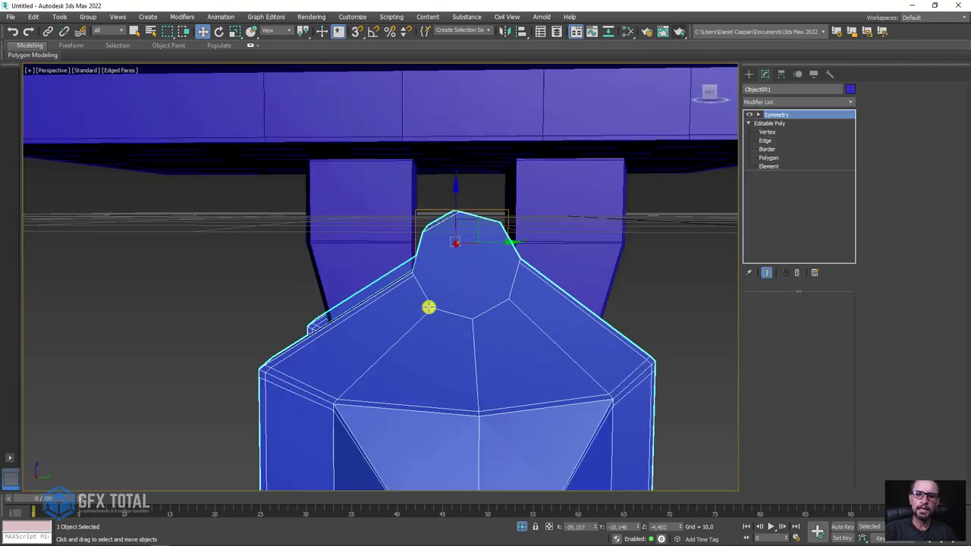
pyautogui.keyDown('alt'); pyautogui.moveTo(428, 306); pyautogui.dragTo(691, 288, button='middle'); pyautogui.keyUp('alt')
pyautogui.click(770, 157)
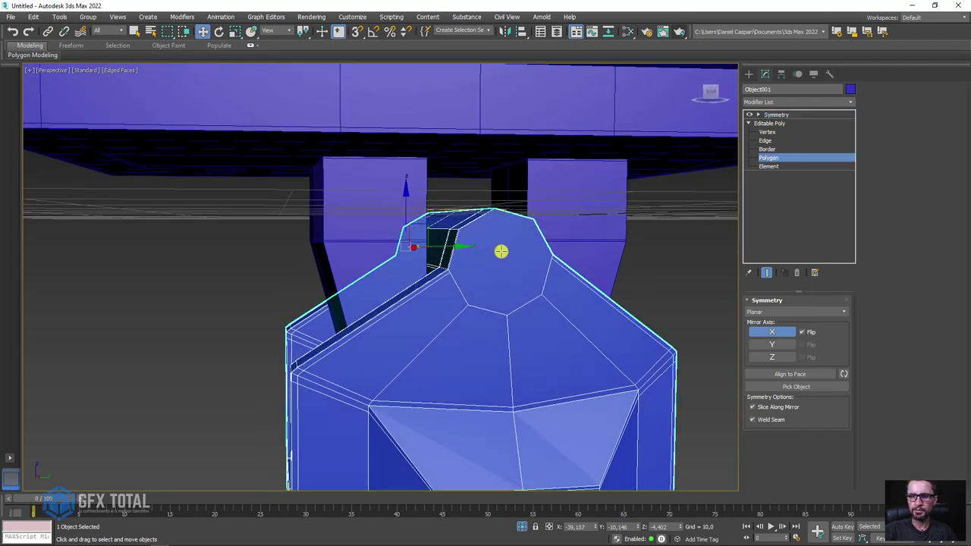
pyautogui.click(497, 252)
pyautogui.moveTo(586, 235)
pyautogui.keyDown('alt'); pyautogui.mouseDown(button='middle')
pyautogui.moveTo(494, 291)
pyautogui.moveTo(559, 217)
pyautogui.moveTo(727, 201)
pyautogui.mouseUp(button='middle'); pyautogui.keyUp('alt')
pyautogui.click(539, 215)
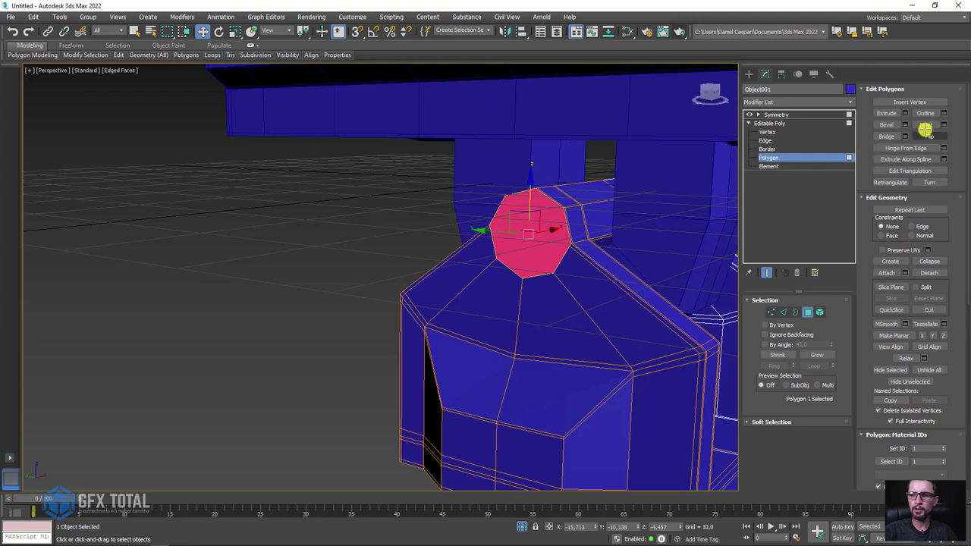
# Extrude the octagonal face outward into a short stub.
pyautogui.click(887, 113)
pyautogui.keyDown('alt'); pyautogui.moveTo(624, 188); pyautogui.dragTo(516, 283, button='middle'); pyautogui.keyUp('alt')
pyautogui.scroll(3, 515, 284)
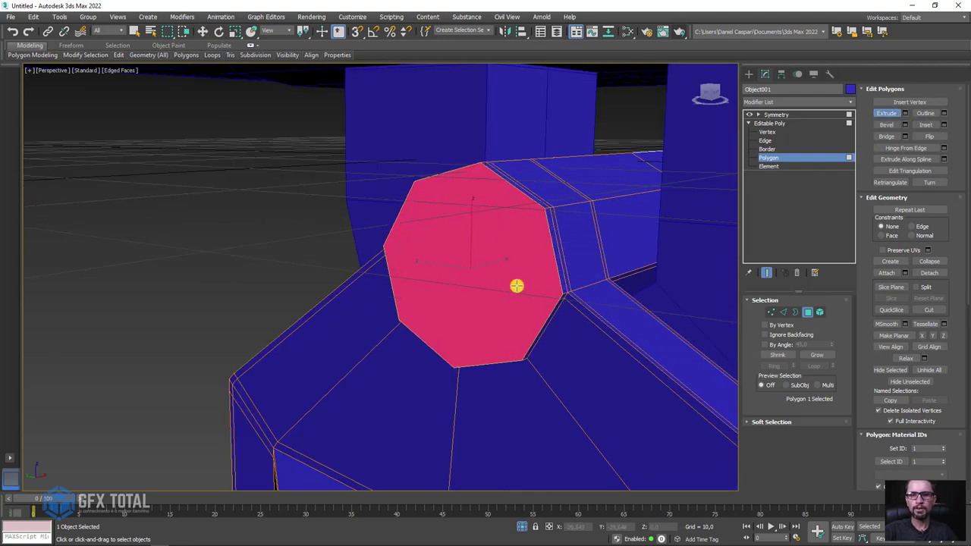
pyautogui.moveTo(518, 284); pyautogui.dragTo(499, 288)
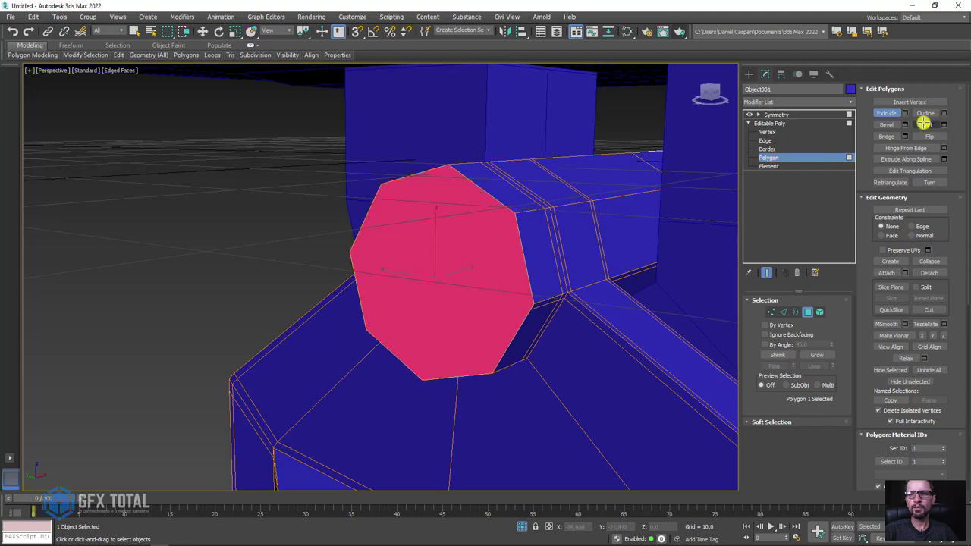
# Extrude the stub's ten side faces by Local Normal at height 2.345.
pyautogui.click(818, 357)
pyautogui.keyDown('alt'); pyautogui.click(468, 265); pyautogui.keyUp('alt')
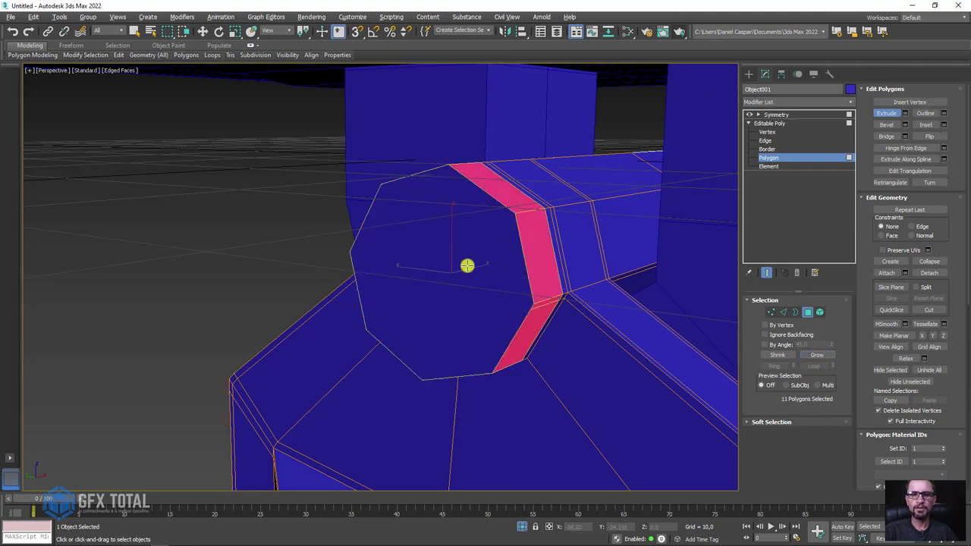
pyautogui.moveTo(468, 266)
pyautogui.keyDown('alt'); pyautogui.mouseDown(button='middle')
pyautogui.moveTo(531, 281)
pyautogui.moveTo(546, 243)
pyautogui.mouseUp(button='middle'); pyautogui.keyUp('alt')
pyautogui.click(904, 114)
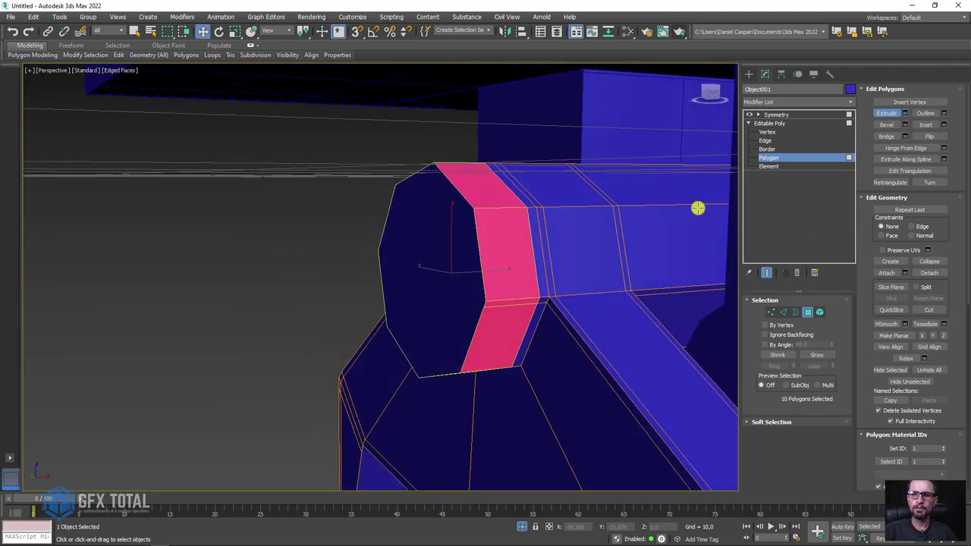
pyautogui.moveTo(605, 211); pyautogui.dragTo(613, 195)
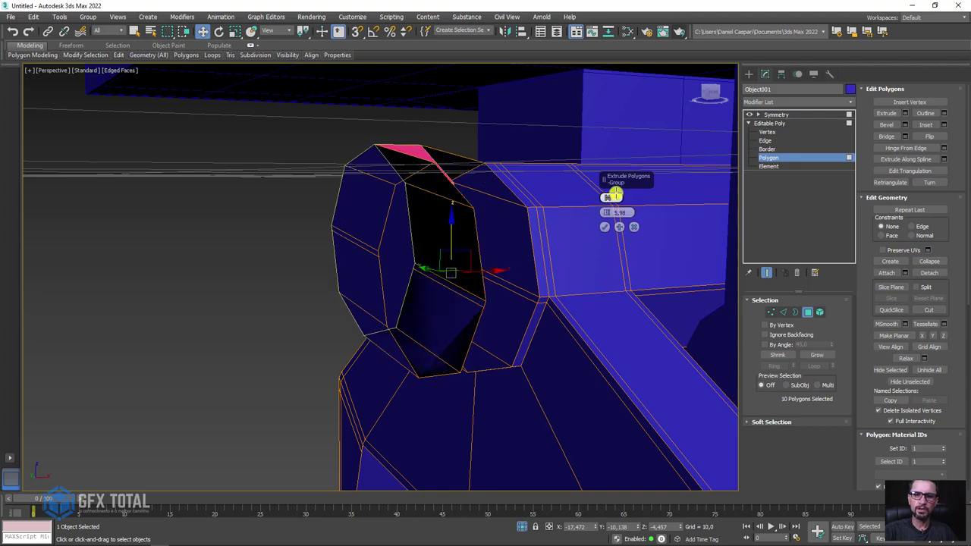
pyautogui.click(608, 197)
pyautogui.click(641, 210)
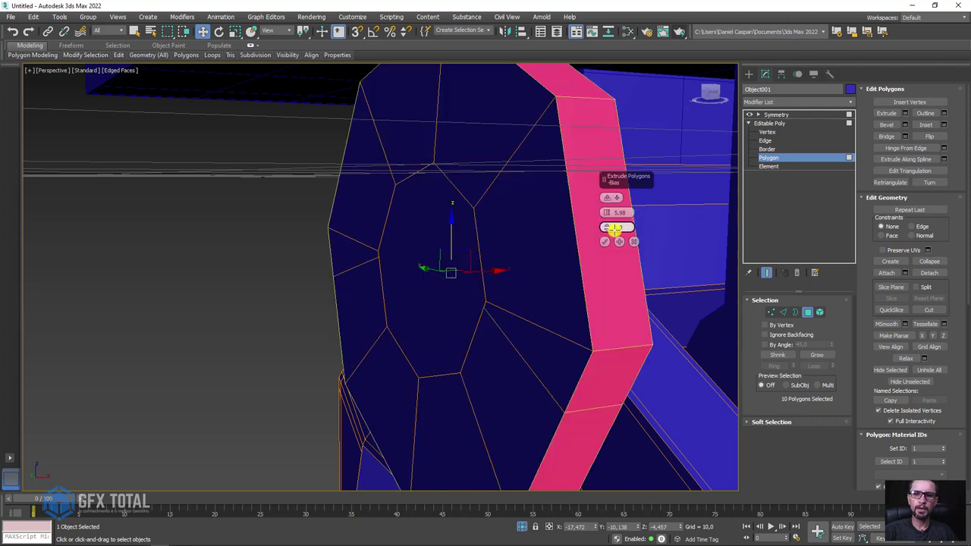
pyautogui.moveTo(605, 212); pyautogui.dragTo(602, 223)
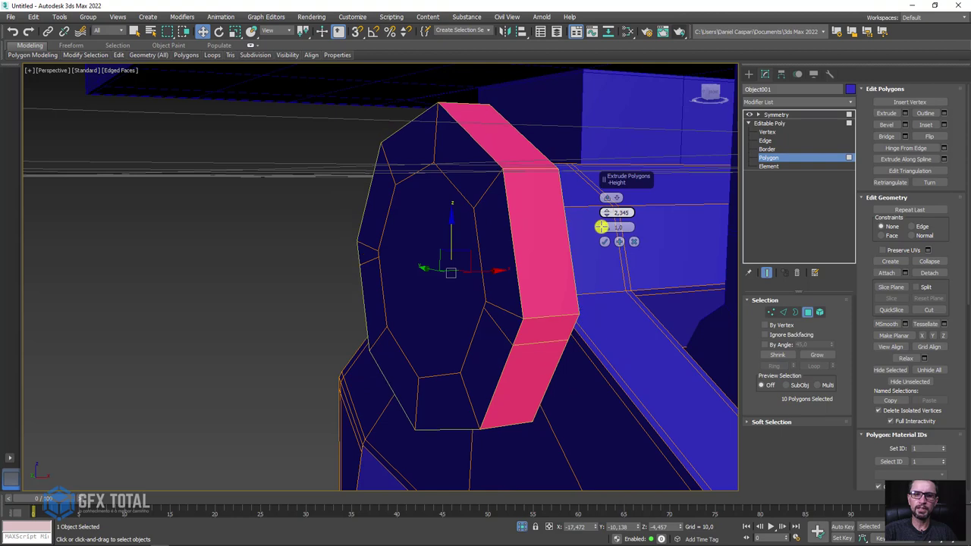
pyautogui.click(604, 241)
# Scale the extruded ring down along X so it becomes a slim disc.
pyautogui.keyDown('alt'); pyautogui.moveTo(587, 252); pyautogui.dragTo(554, 255, button='middle'); pyautogui.keyUp('alt')
pyautogui.press('r')
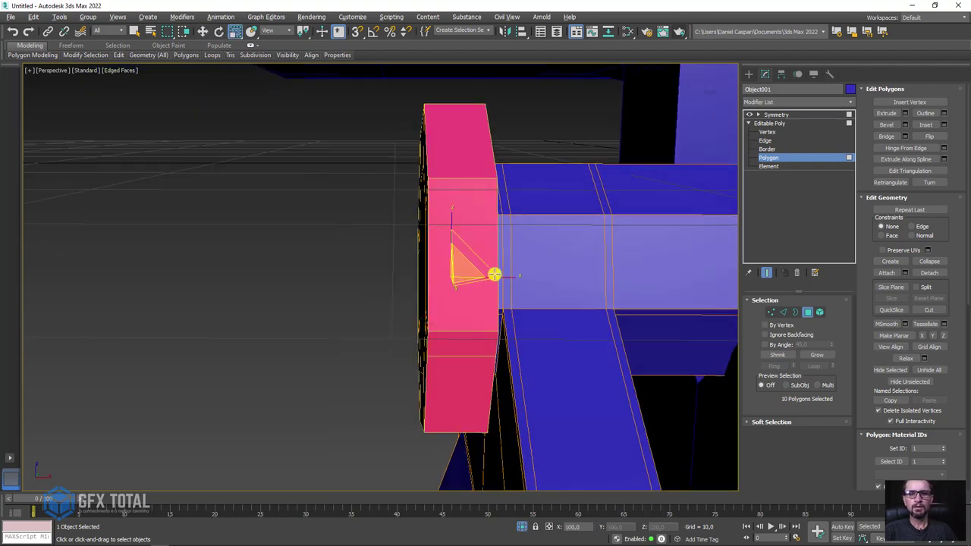
pyautogui.moveTo(490, 278); pyautogui.dragTo(423, 286)
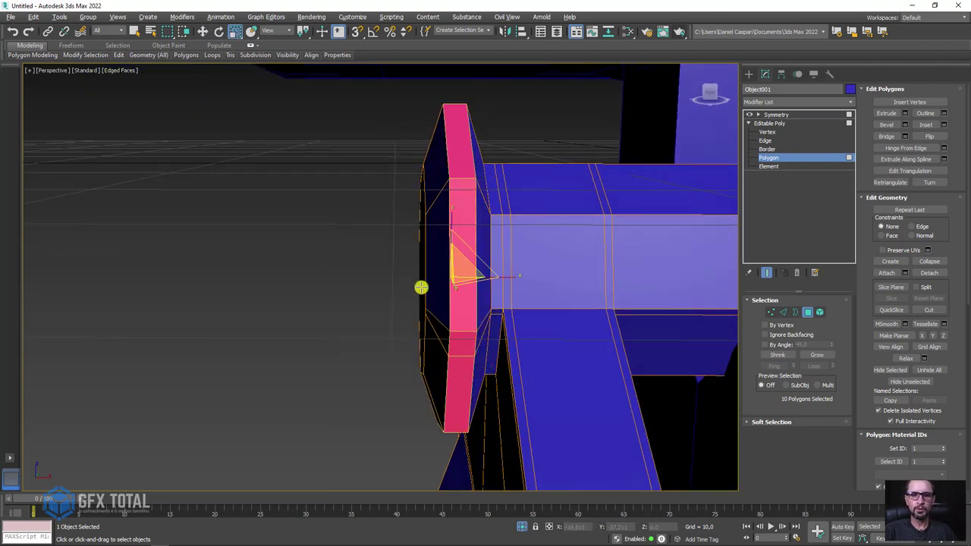
pyautogui.moveTo(422, 286)
pyautogui.keyDown('alt'); pyautogui.mouseDown(button='middle')
pyautogui.moveTo(572, 275)
pyautogui.moveTo(439, 264)
pyautogui.moveTo(528, 290)
pyautogui.moveTo(440, 286)
pyautogui.mouseUp(button='middle'); pyautogui.keyUp('alt')
pyautogui.scroll(3, 440, 286)
# Inset the octagonal cap face and collapse it to a centre point.
pyautogui.click(421, 251)
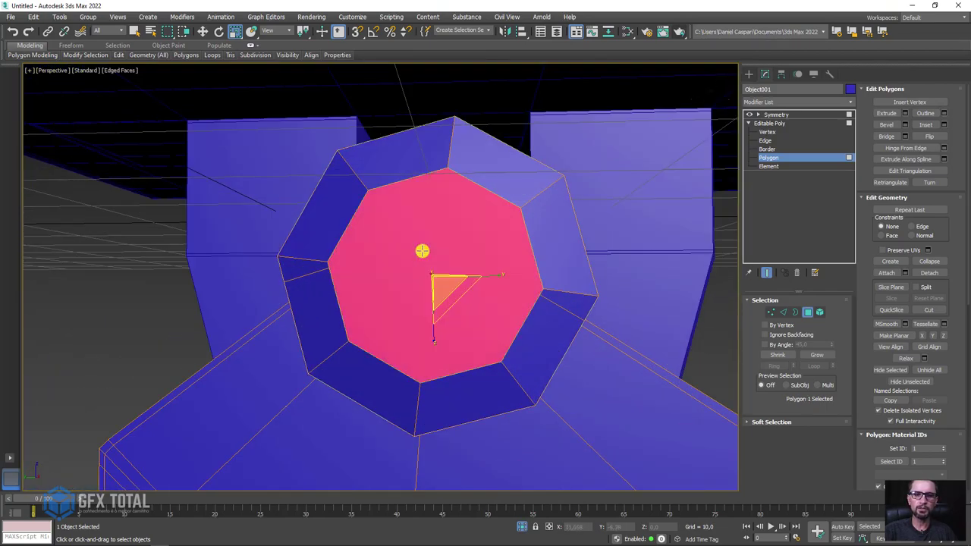
pyautogui.click(924, 123)
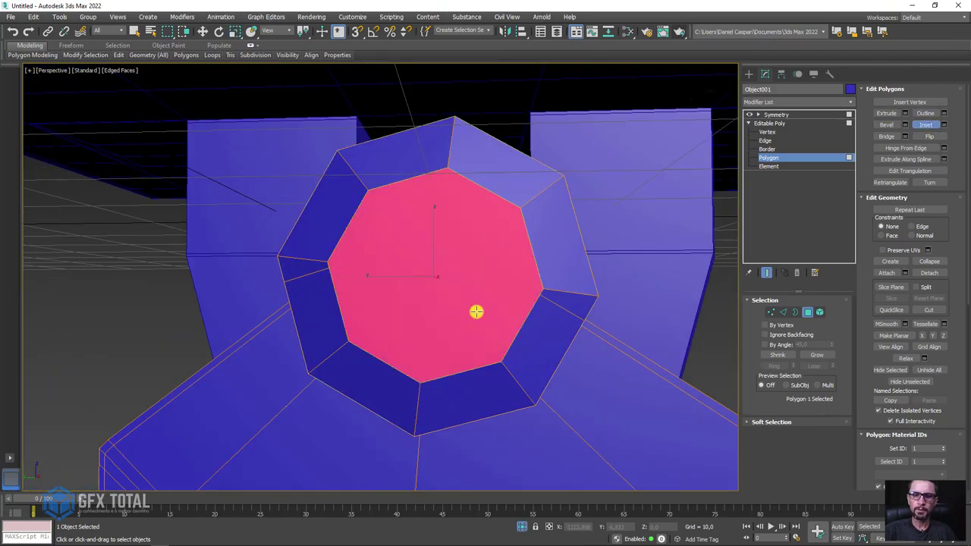
pyautogui.moveTo(475, 312); pyautogui.dragTo(485, 306)
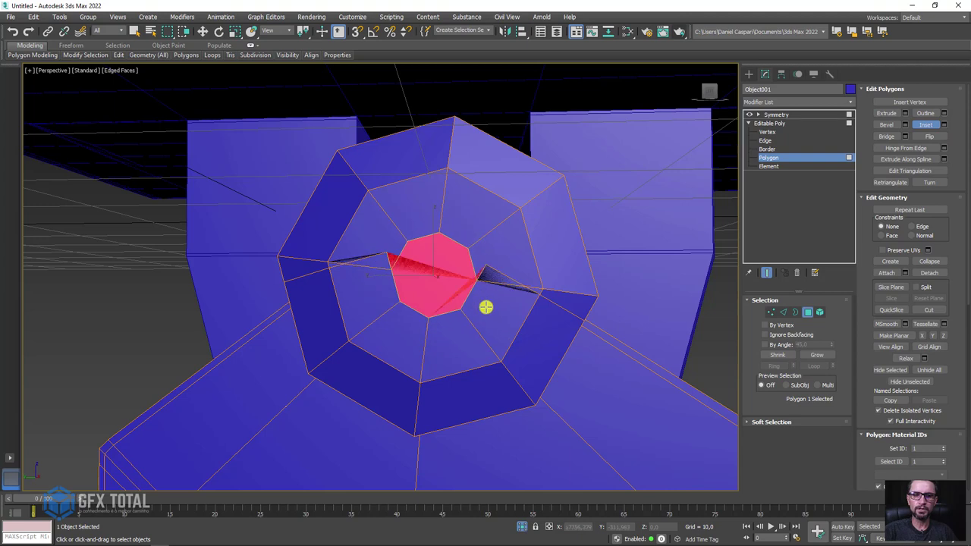
pyautogui.click(929, 261)
# Remove the two stray edges left on the cap, leaving clean triangles.
pyautogui.click(784, 313)
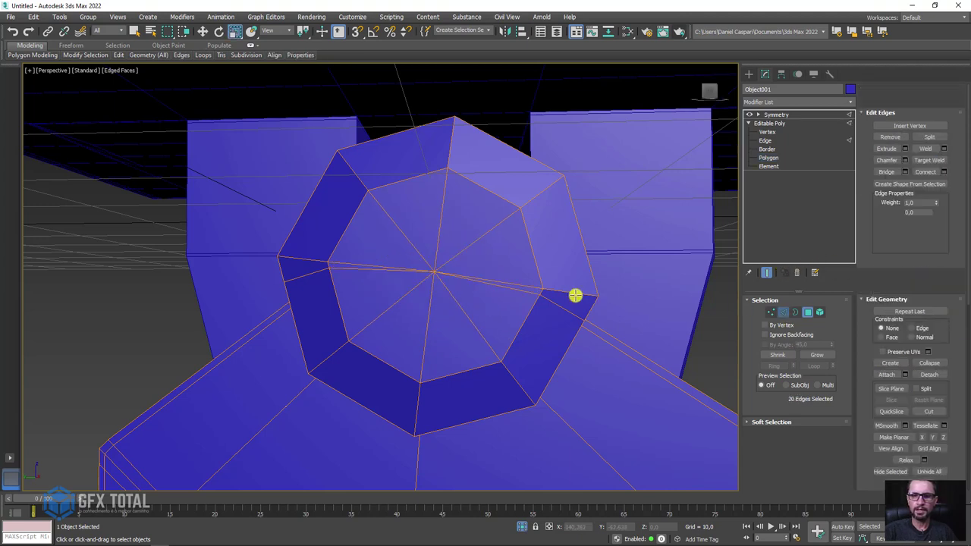
pyautogui.click(508, 289)
pyautogui.click(344, 270)
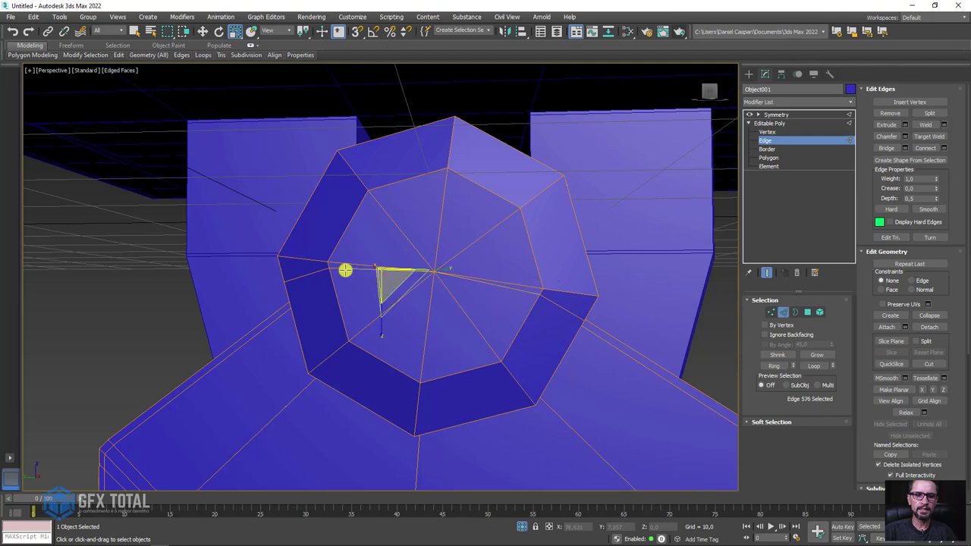
pyautogui.keyDown('ctrl'); pyautogui.click(505, 289); pyautogui.keyUp('ctrl')
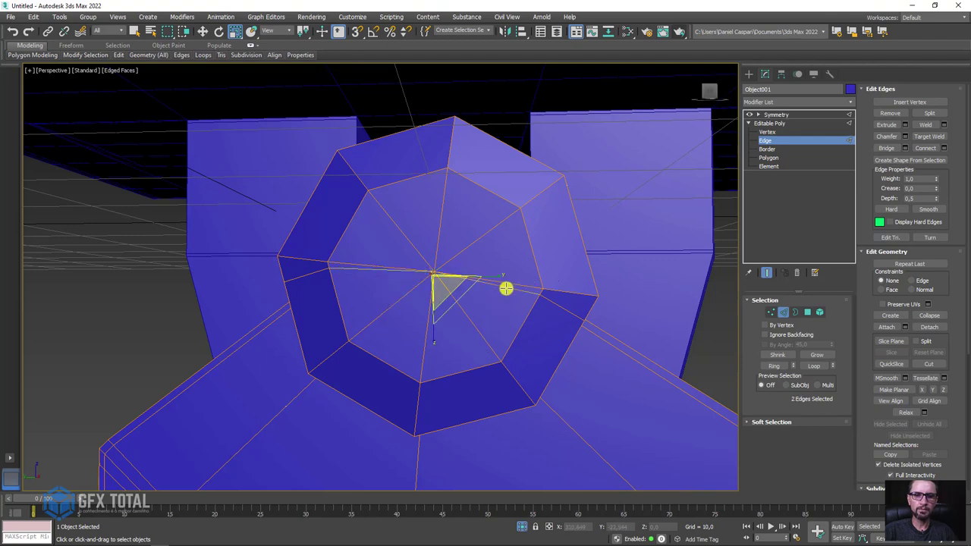
pyautogui.click(891, 113)
pyautogui.keyDown('alt'); pyautogui.moveTo(499, 243); pyautogui.dragTo(486, 272, button='middle'); pyautogui.keyUp('alt')
pyautogui.scroll(3, 485, 272)
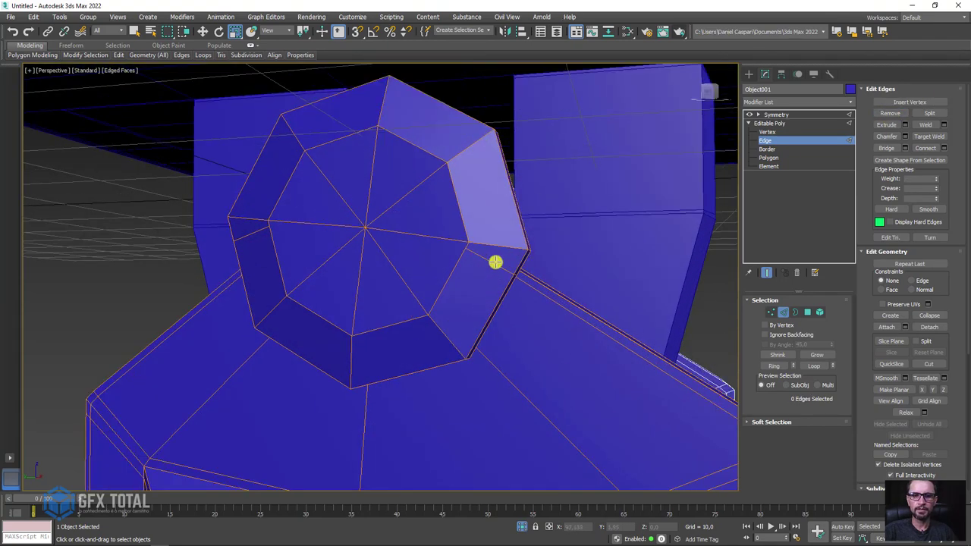
pyautogui.click(494, 263)
# Loop-select and trim edges beside the pivot head, test removing them, then undo.
pyautogui.click(248, 235)
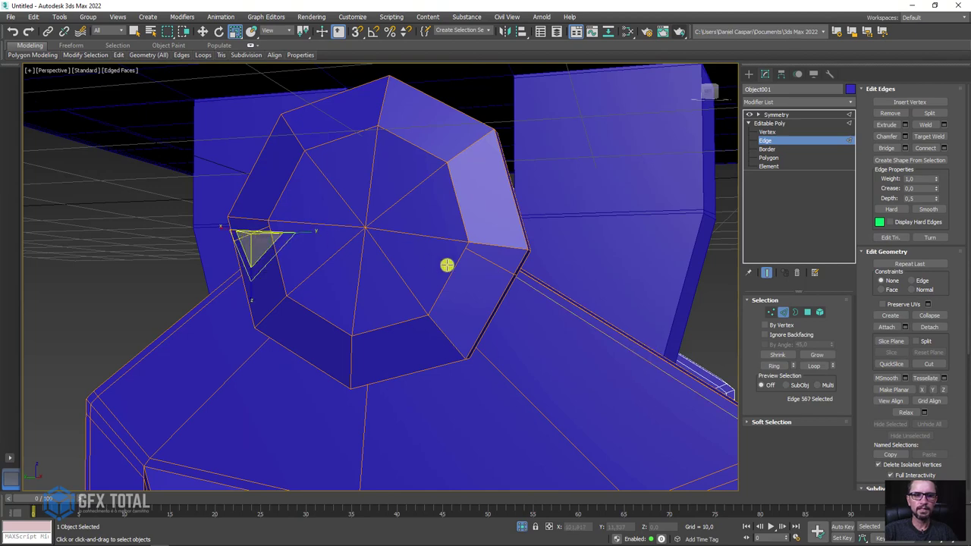
pyautogui.moveTo(447, 265)
pyautogui.keyDown('alt'); pyautogui.mouseDown(button='middle')
pyautogui.moveTo(419, 248)
pyautogui.moveTo(461, 251)
pyautogui.mouseUp(button='middle'); pyautogui.keyUp('alt')
pyautogui.doubleClick(417, 227)
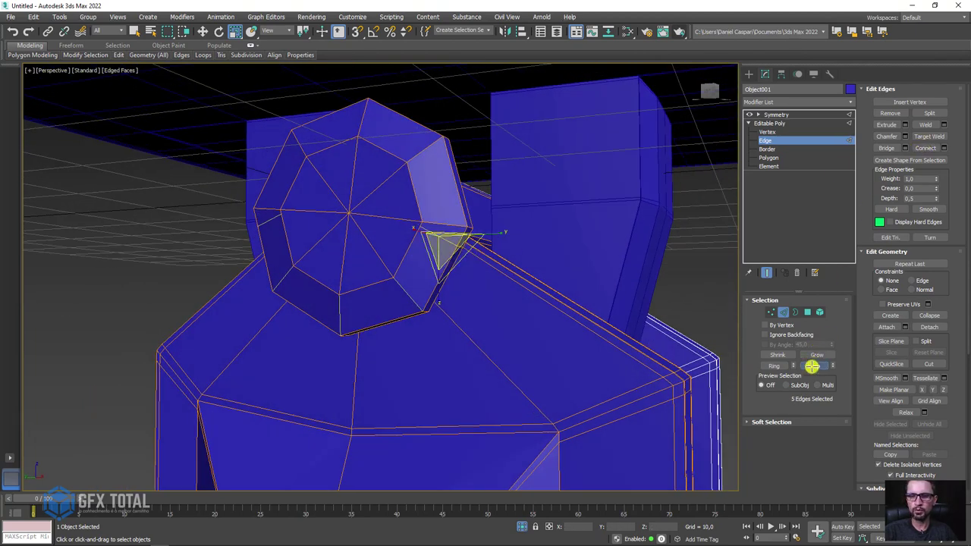
pyautogui.click(814, 366)
pyautogui.moveTo(592, 362)
pyautogui.keyDown('alt'); pyautogui.mouseDown(button='middle')
pyautogui.moveTo(601, 266)
pyautogui.moveTo(551, 287)
pyautogui.moveTo(597, 269)
pyautogui.mouseUp(button='middle'); pyautogui.keyUp('alt')
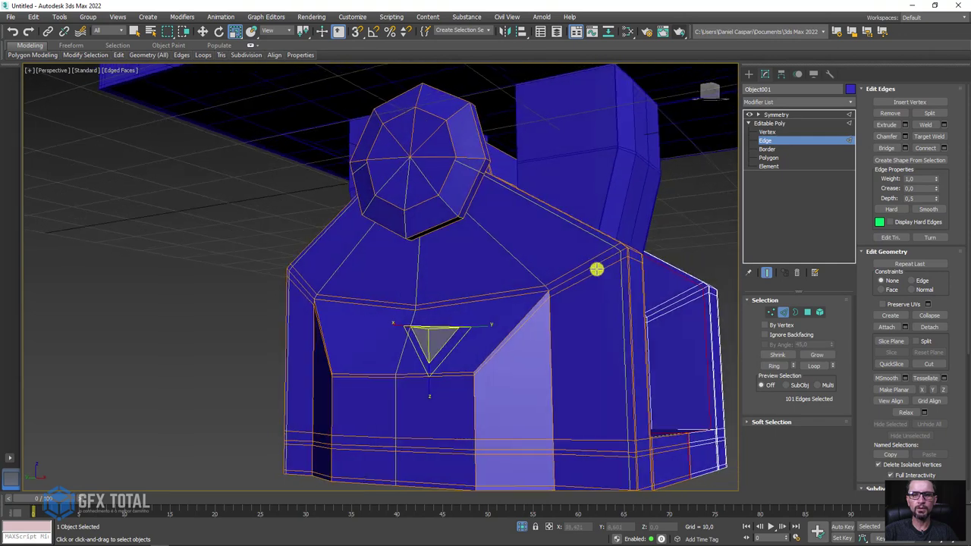
pyautogui.scroll(-5, 597, 270)
pyautogui.keyDown('alt'); pyautogui.moveTo(620, 308); pyautogui.dragTo(684, 426, button='middle'); pyautogui.keyUp('alt')
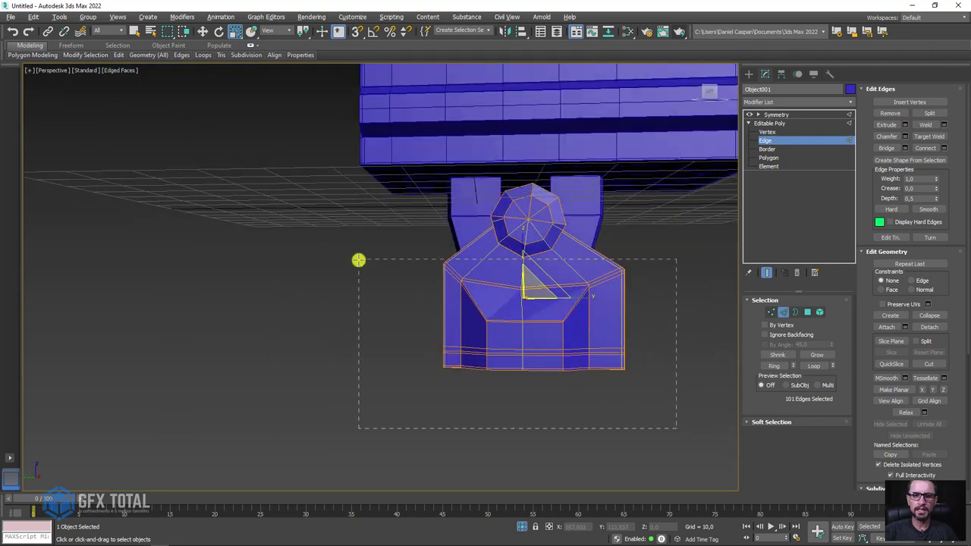
pyautogui.moveTo(352, 260); pyautogui.dragTo(352, 260)
pyautogui.scroll(5, 552, 271)
pyautogui.keyDown('alt'); pyautogui.moveTo(520, 265); pyautogui.dragTo(527, 219, button='middle'); pyautogui.keyUp('alt')
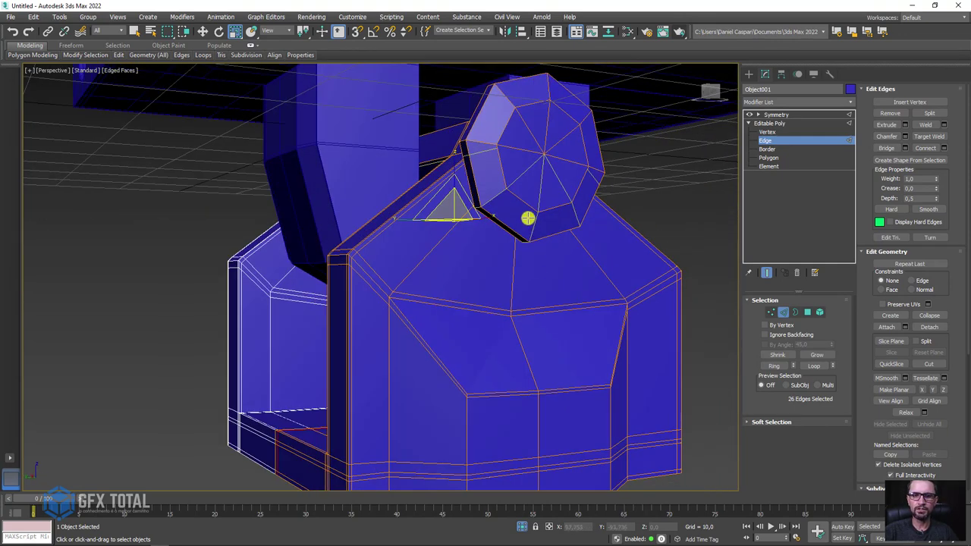
pyautogui.click(895, 112)
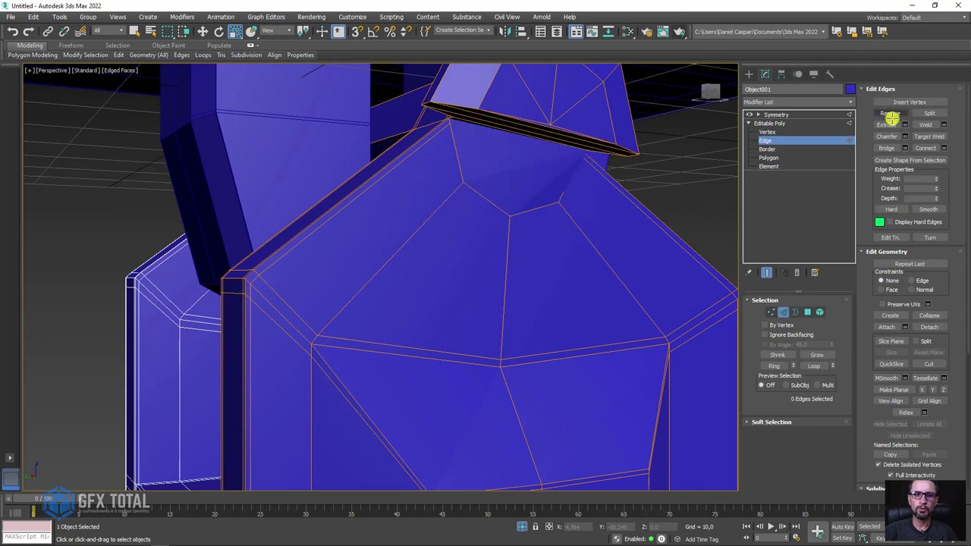
pyautogui.hotkey('ctrl', 'z')
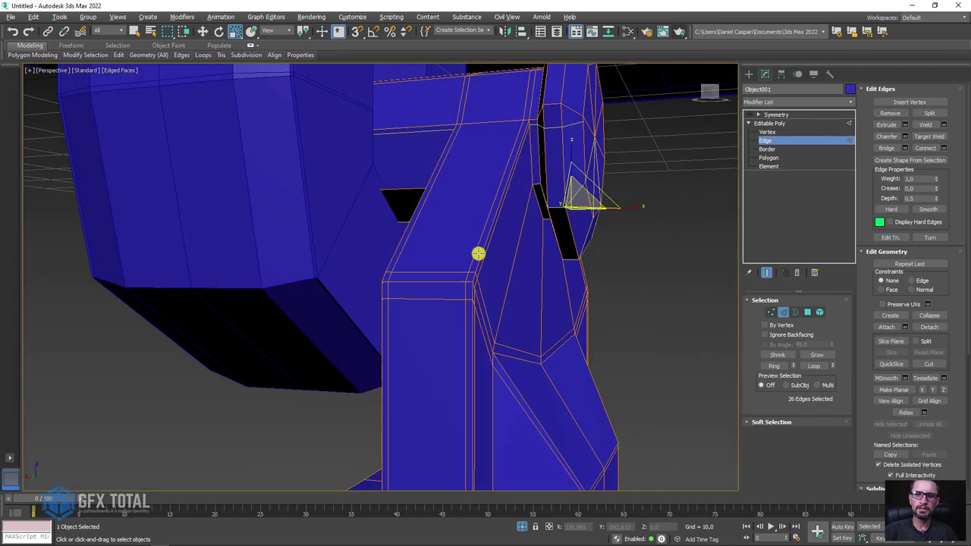
# Reselect two edges near the head and extend them into full edge loops.
pyautogui.moveTo(479, 254)
pyautogui.keyDown('alt'); pyautogui.mouseDown(button='middle')
pyautogui.moveTo(447, 245)
pyautogui.moveTo(494, 232)
pyautogui.moveTo(438, 256)
pyautogui.mouseUp(button='middle'); pyautogui.keyUp('alt')
pyautogui.scroll(5, 494, 232)
pyautogui.click(438, 154)
pyautogui.keyDown('alt'); pyautogui.moveTo(438, 152); pyautogui.dragTo(644, 182, button='middle'); pyautogui.keyUp('alt')
pyautogui.click(659, 199)
pyautogui.click(814, 361)
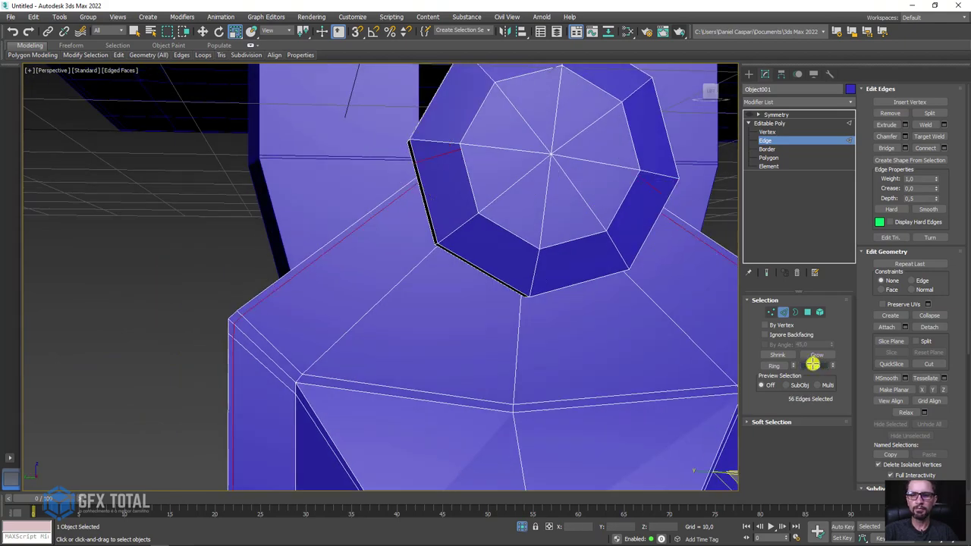
pyautogui.moveTo(606, 319)
pyautogui.keyDown('alt'); pyautogui.mouseDown(button='middle')
pyautogui.moveTo(577, 316)
pyautogui.moveTo(622, 296)
pyautogui.moveTo(663, 303)
pyautogui.moveTo(600, 322)
pyautogui.mouseUp(button='middle'); pyautogui.keyUp('alt')
# Deselect the right-side edges and remove the remaining ten edges from the base.
pyautogui.scroll(-6, 612, 246)
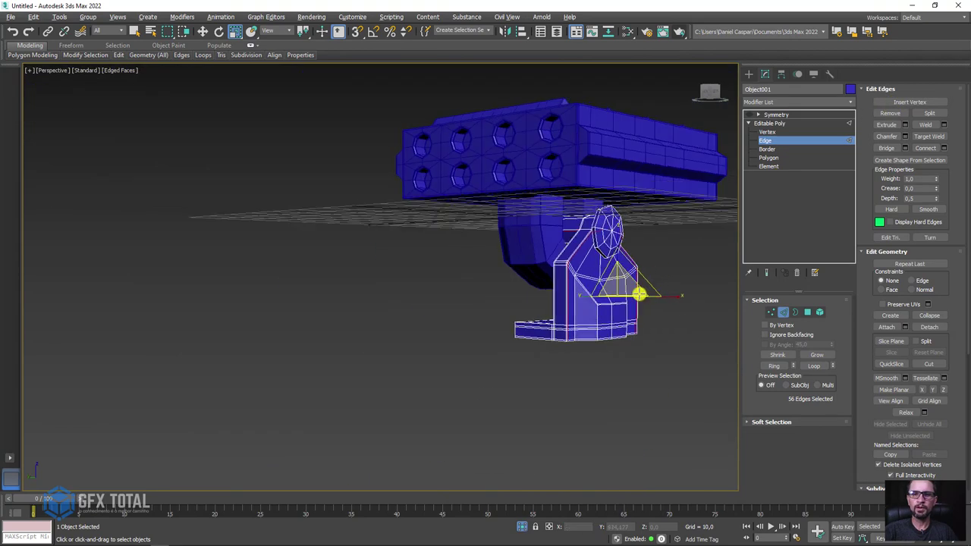
pyautogui.keyDown('alt'); pyautogui.moveTo(640, 288); pyautogui.dragTo(625, 328, button='middle'); pyautogui.keyUp('alt')
pyautogui.keyDown('alt'); pyautogui.moveTo(645, 269); pyautogui.dragTo(644, 267); pyautogui.keyUp('alt')
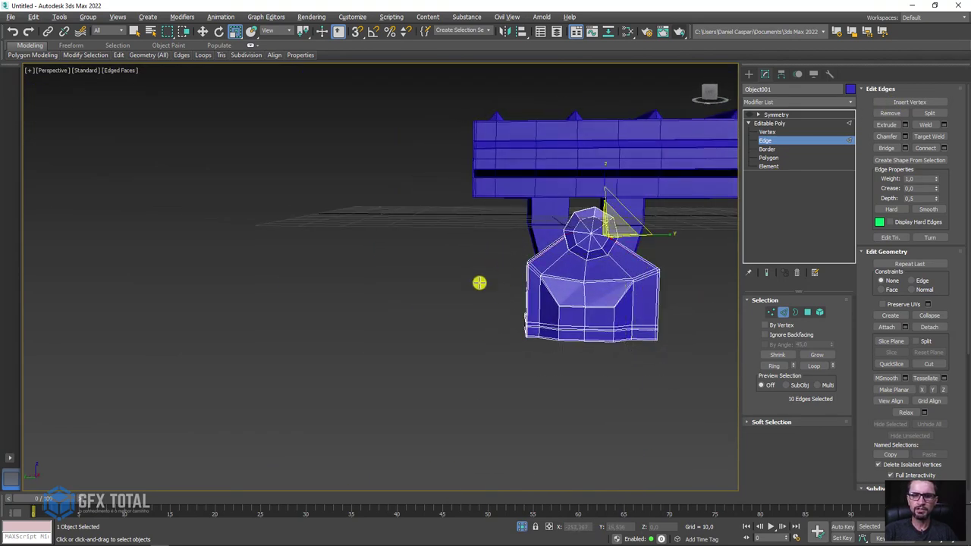
pyautogui.keyDown('alt'); pyautogui.moveTo(480, 283); pyautogui.dragTo(668, 220, button='middle'); pyautogui.keyUp('alt')
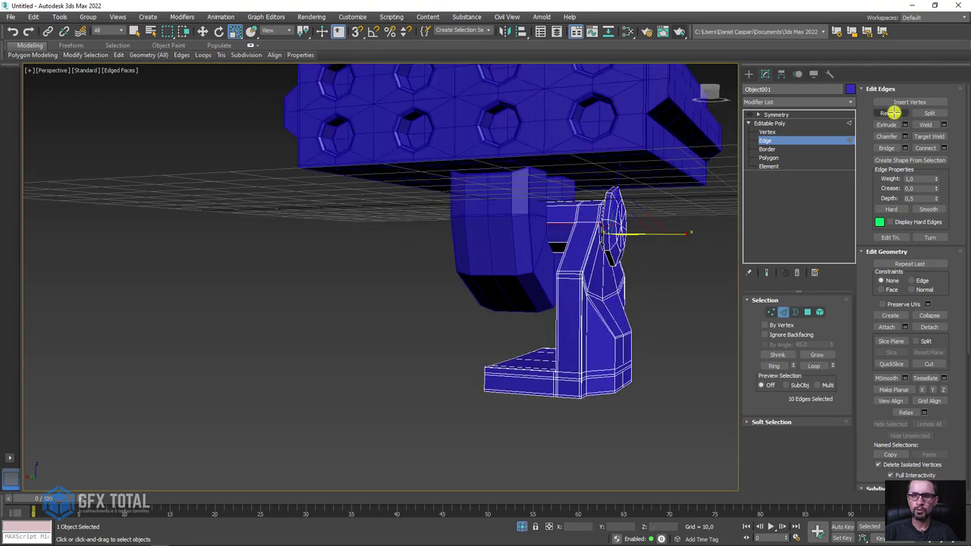
pyautogui.click(893, 112)
# Cut a new edge from the vertex down the face beside the pivot head.
pyautogui.scroll(2, 645, 271)
pyautogui.scroll(3, 612, 275)
pyautogui.scroll(3, 639, 255)
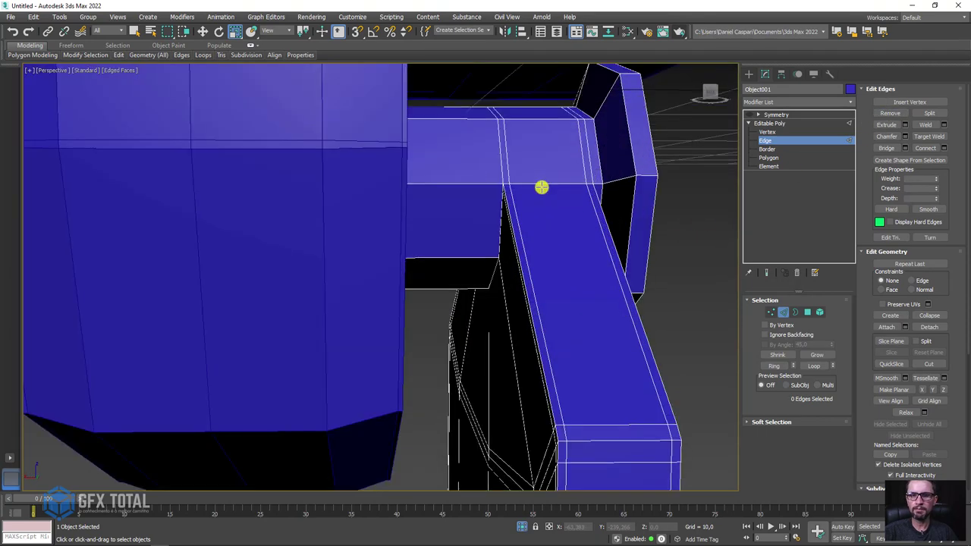
pyautogui.scroll(2, 550, 190)
pyautogui.scroll(-4, 628, 236)
pyautogui.moveTo(562, 235)
pyautogui.keyDown('alt'); pyautogui.mouseDown(button='middle')
pyautogui.moveTo(466, 266)
pyautogui.moveTo(473, 232)
pyautogui.moveTo(522, 250)
pyautogui.mouseUp(button='middle'); pyautogui.keyUp('alt')
pyautogui.scroll(3, 522, 250)
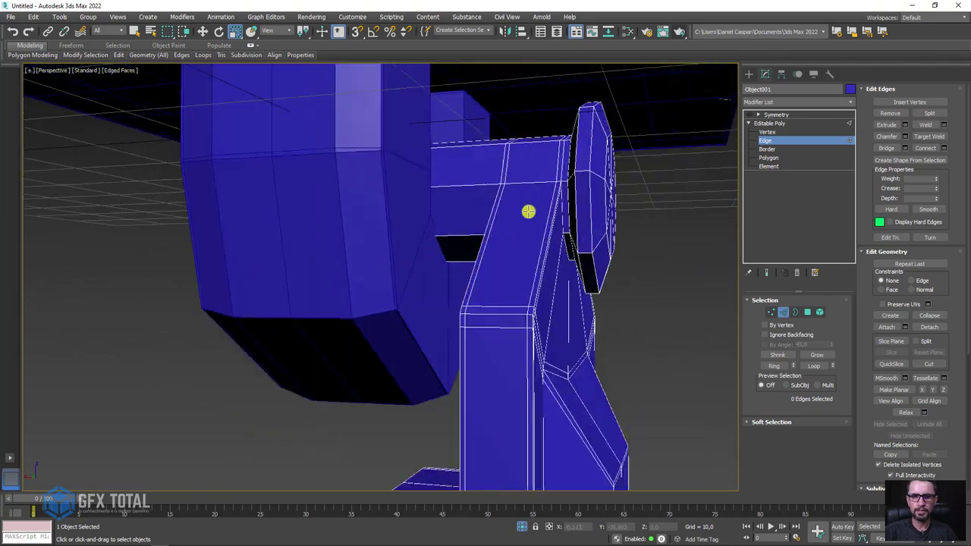
pyautogui.scroll(4, 526, 210)
pyautogui.scroll(-4, 549, 189)
pyautogui.keyDown('alt'); pyautogui.moveTo(626, 193); pyautogui.dragTo(569, 208, button='middle'); pyautogui.keyUp('alt')
pyautogui.scroll(4, 568, 208)
pyautogui.click(520, 212)
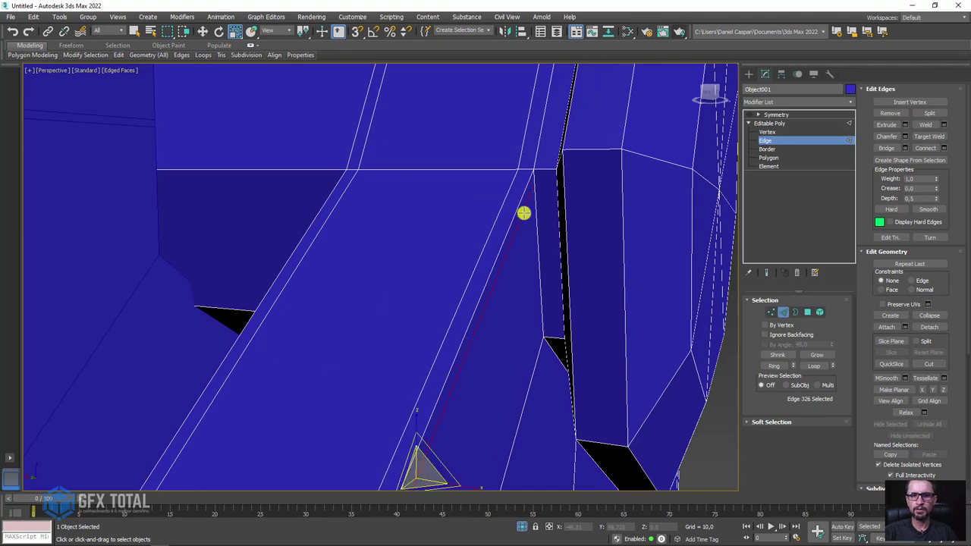
pyautogui.scroll(-2, 523, 208)
pyautogui.scroll(-2, 537, 232)
pyautogui.scroll(-3, 524, 223)
pyautogui.scroll(4, 644, 329)
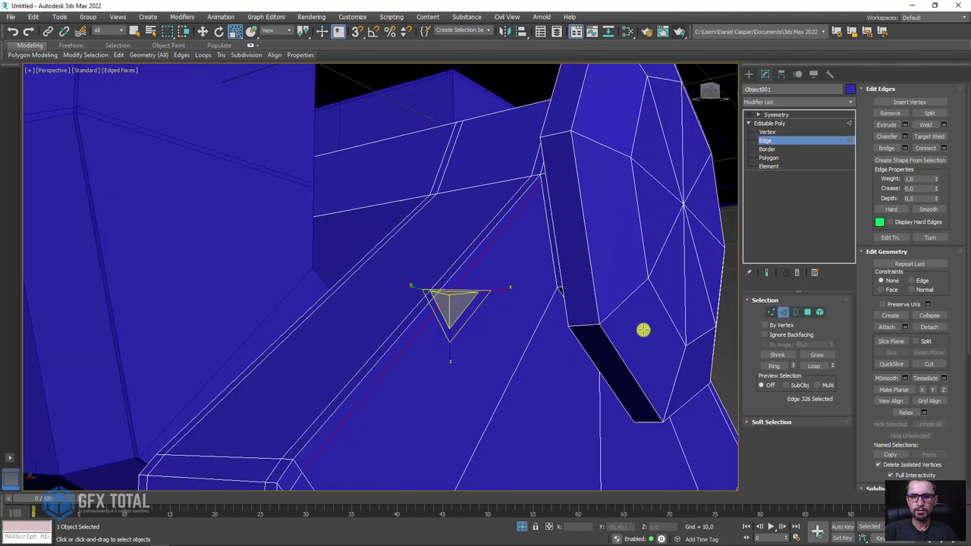
pyautogui.keyDown('alt'); pyautogui.moveTo(644, 330); pyautogui.dragTo(598, 319, button='middle'); pyautogui.keyUp('alt')
pyautogui.scroll(-1, 600, 324)
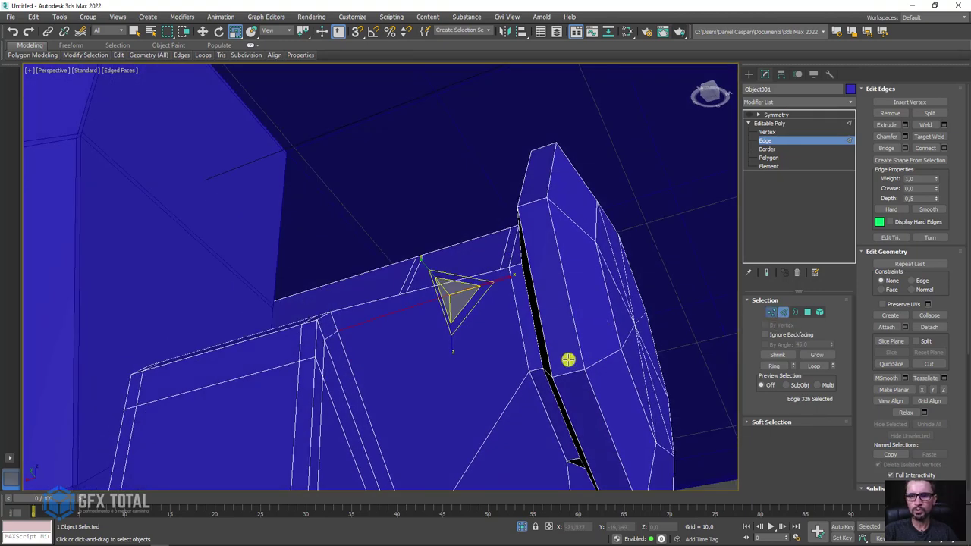
pyautogui.press('1')
pyautogui.scroll(3, 565, 296)
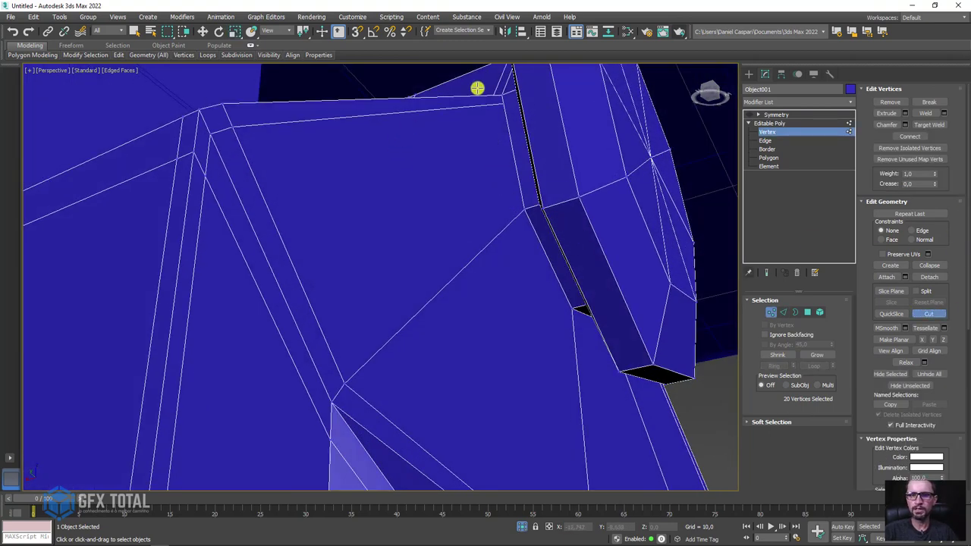
pyautogui.click(516, 217)
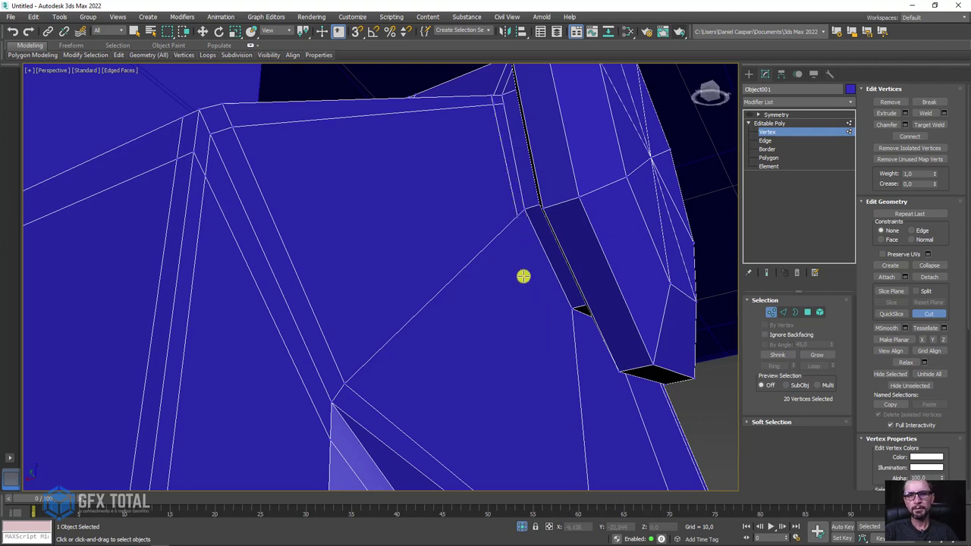
pyautogui.click(808, 312)
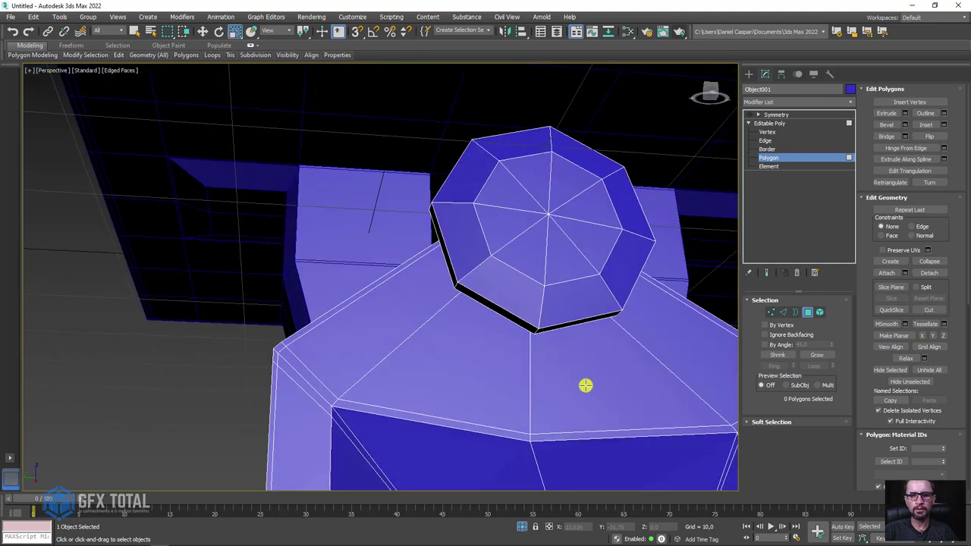
# Select the eight top polygons of the base around the pivot head.
pyautogui.click(585, 386)
pyautogui.click(483, 364)
pyautogui.keyDown('ctrl'); pyautogui.click(674, 331); pyautogui.keyUp('ctrl')
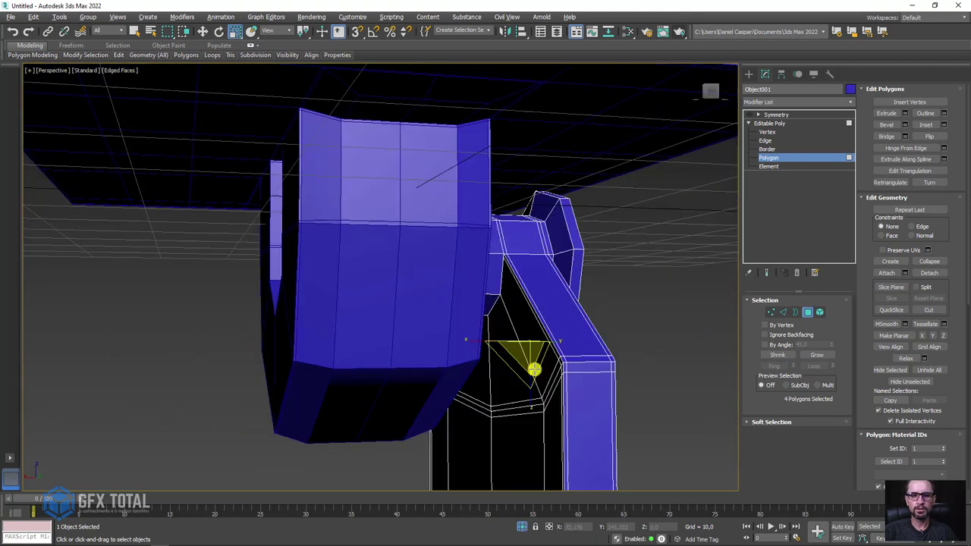
pyautogui.keyDown('alt'); pyautogui.moveTo(513, 343); pyautogui.dragTo(579, 333, button='middle'); pyautogui.keyUp('alt')
pyautogui.keyDown('ctrl'); pyautogui.click(642, 293); pyautogui.keyUp('ctrl')
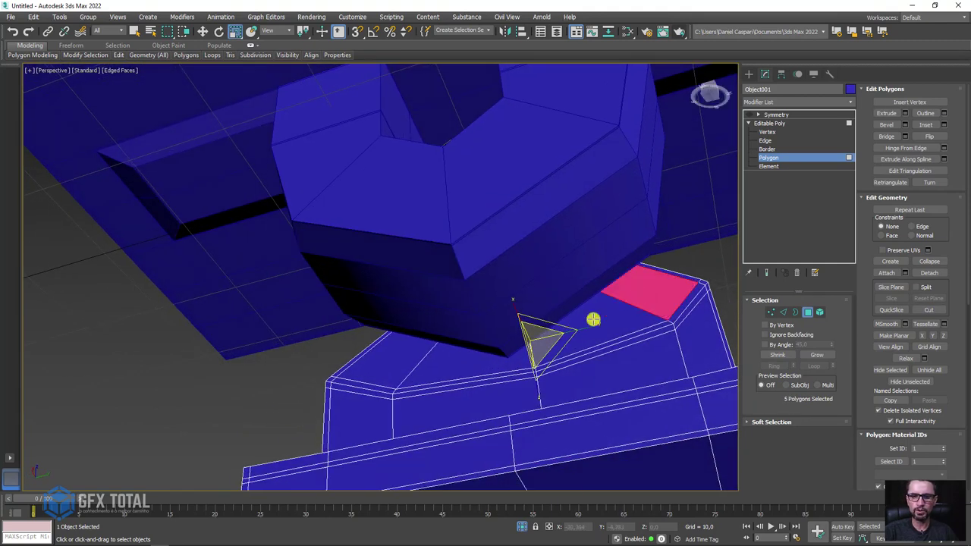
pyautogui.keyDown('ctrl'); pyautogui.click(593, 319); pyautogui.keyUp('ctrl')
pyautogui.keyDown('ctrl'); pyautogui.click(458, 360); pyautogui.keyUp('ctrl')
pyautogui.keyDown('ctrl'); pyautogui.click(382, 362); pyautogui.keyUp('ctrl')
pyautogui.moveTo(382, 362)
pyautogui.keyDown('alt'); pyautogui.mouseDown(button='middle')
pyautogui.moveTo(390, 377)
pyautogui.moveTo(471, 400)
pyautogui.moveTo(531, 401)
pyautogui.moveTo(467, 364)
pyautogui.mouseUp(button='middle'); pyautogui.keyUp('alt')
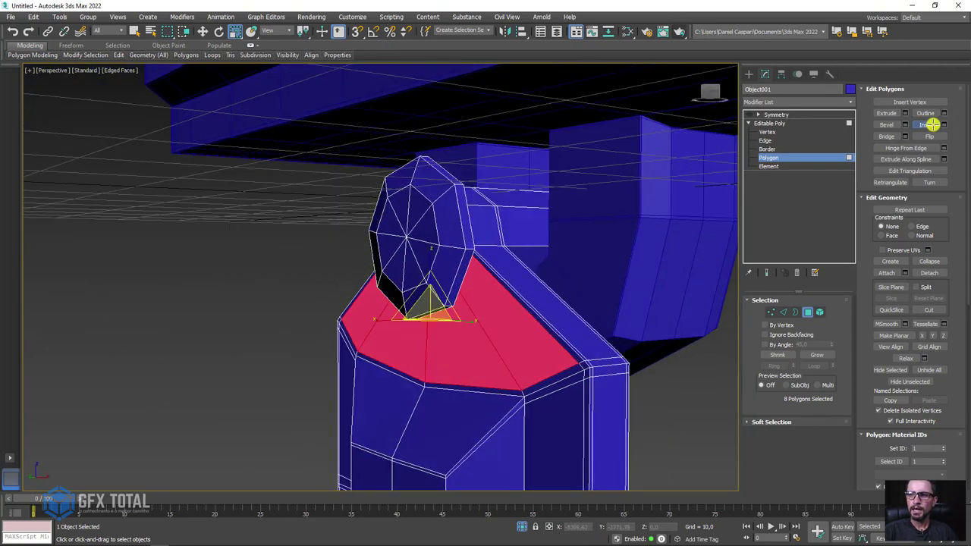
# Inset the eight selected polygons slightly to form a narrow border rim.
pyautogui.click(932, 124)
pyautogui.scroll(3, 490, 306)
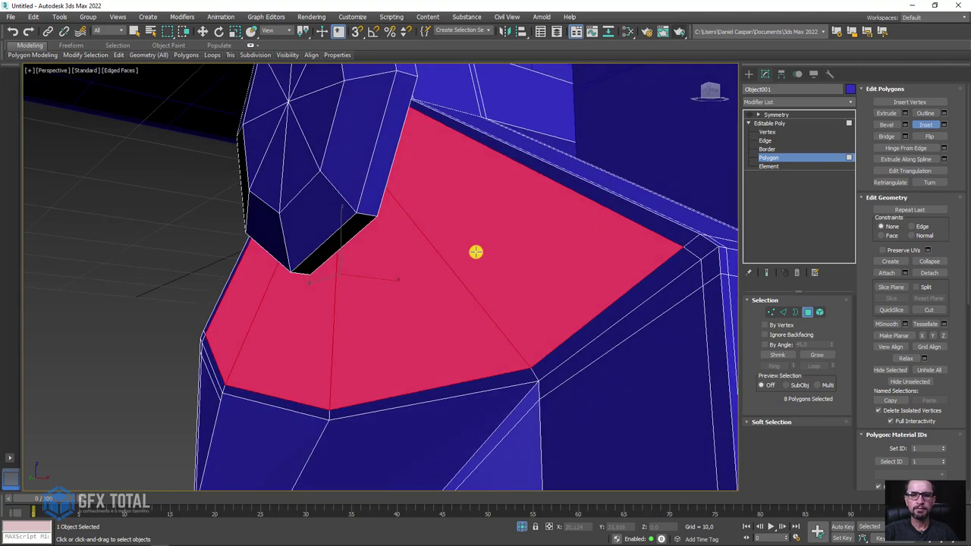
pyautogui.moveTo(476, 252); pyautogui.dragTo(474, 251)
pyautogui.moveTo(474, 251)
pyautogui.keyDown('alt'); pyautogui.mouseDown(button='middle')
pyautogui.moveTo(448, 254)
pyautogui.moveTo(457, 260)
pyautogui.mouseUp(button='middle'); pyautogui.keyUp('alt')
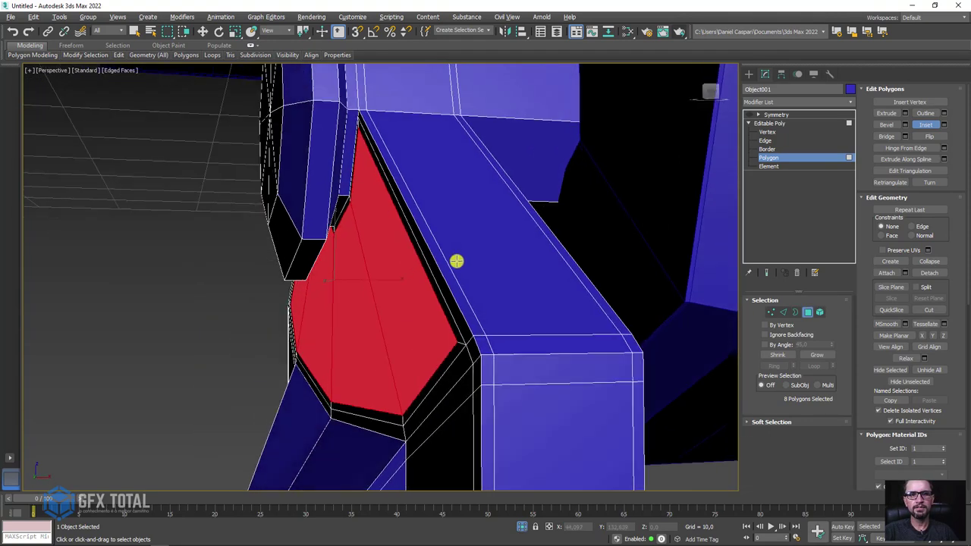
pyautogui.scroll(2, 371, 125)
pyautogui.scroll(-2, 379, 114)
pyautogui.moveTo(407, 201)
pyautogui.keyDown('alt'); pyautogui.mouseDown(button='middle')
pyautogui.moveTo(436, 217)
pyautogui.moveTo(465, 140)
pyautogui.mouseUp(button='middle'); pyautogui.keyUp('alt')
pyautogui.press('r')
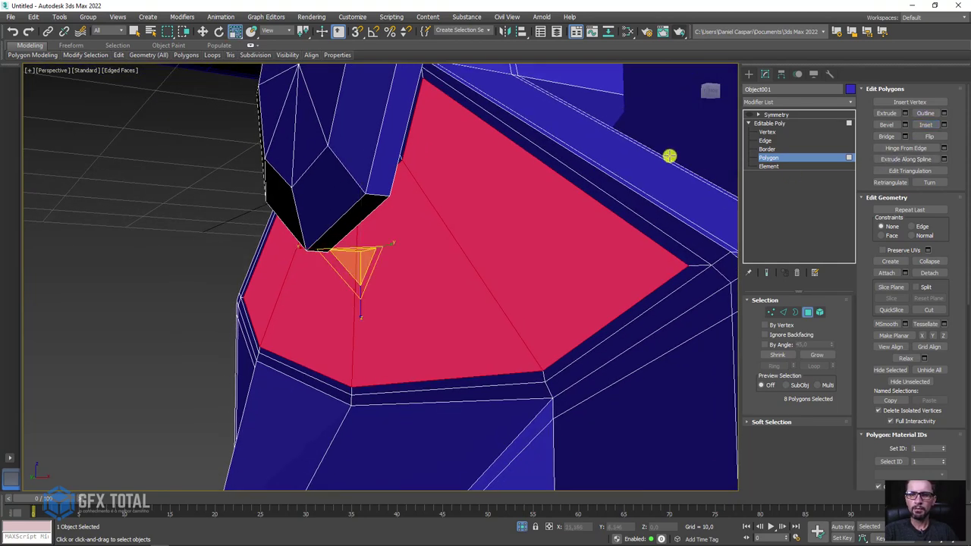
# Remove two redundant edge loops from the base.
pyautogui.click(772, 311)
pyautogui.scroll(2, 486, 197)
pyautogui.scroll(2, 444, 184)
pyautogui.scroll(2, 446, 183)
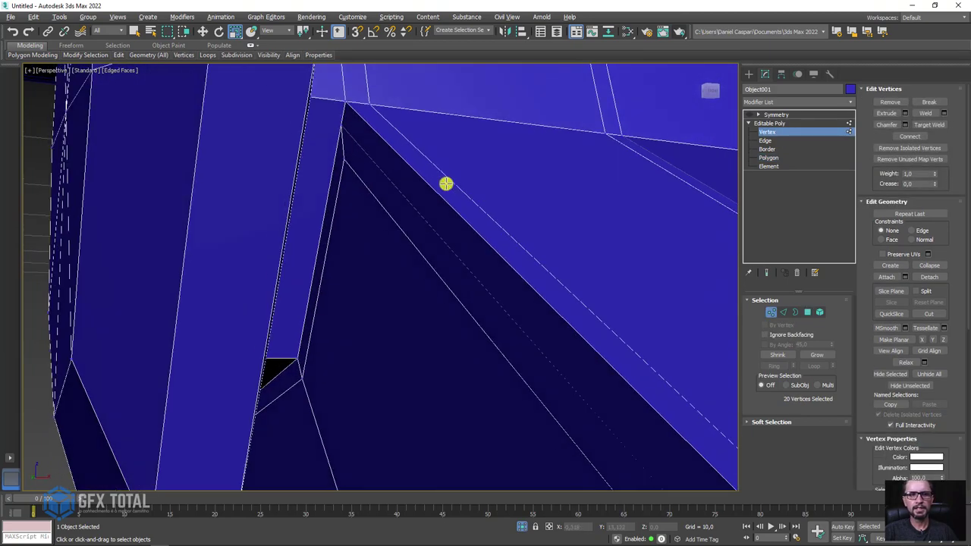
pyautogui.scroll(-2, 433, 176)
pyautogui.scroll(-2, 468, 236)
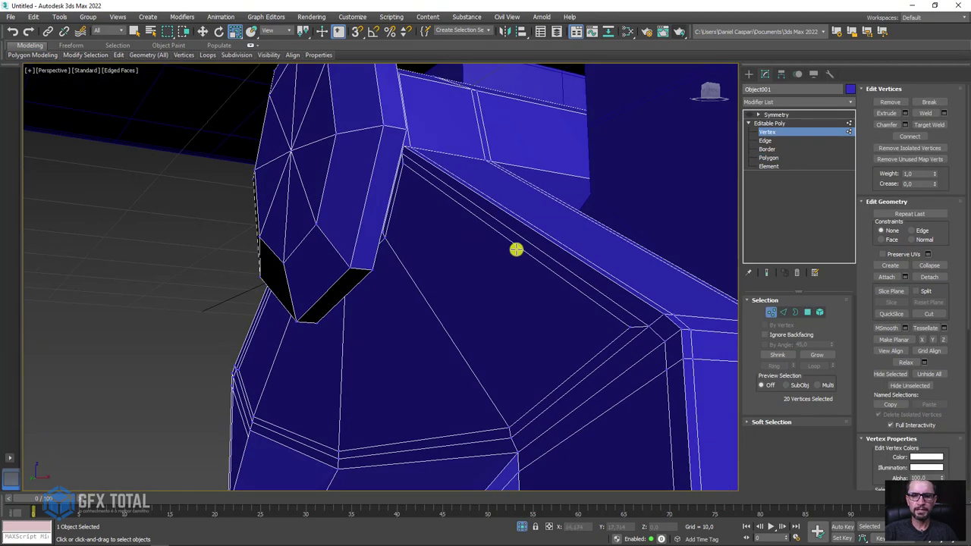
pyautogui.moveTo(515, 250)
pyautogui.keyDown('alt'); pyautogui.mouseDown(button='middle')
pyautogui.moveTo(592, 284)
pyautogui.moveTo(575, 293)
pyautogui.mouseUp(button='middle'); pyautogui.keyUp('alt')
pyautogui.click(781, 312)
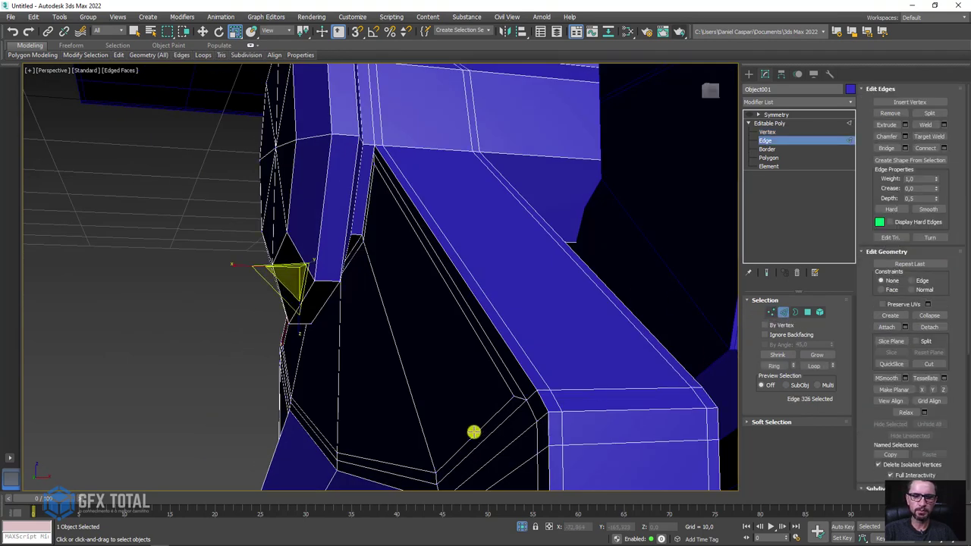
pyautogui.doubleClick(475, 431)
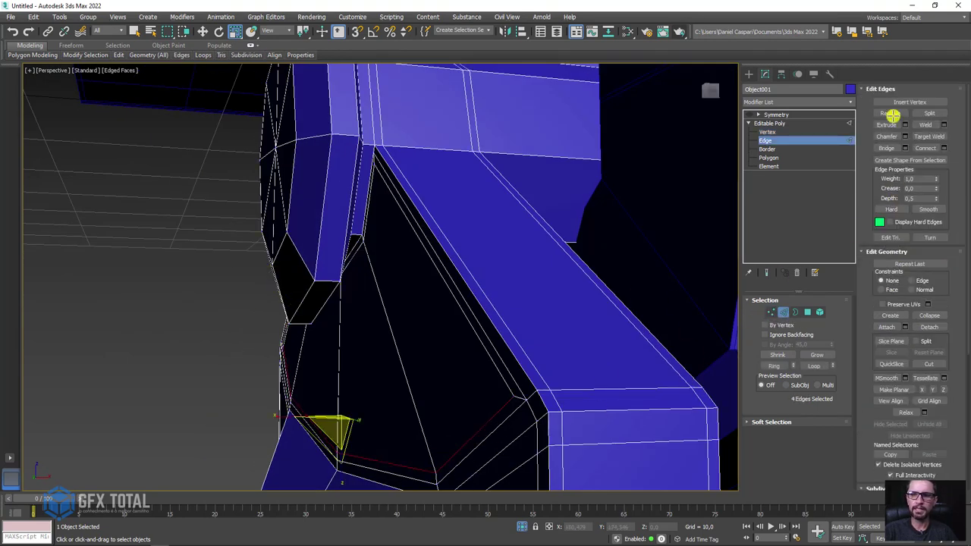
pyautogui.click(890, 113)
pyautogui.moveTo(629, 347)
pyautogui.keyDown('alt'); pyautogui.mouseDown(button='middle')
pyautogui.moveTo(611, 403)
pyautogui.moveTo(511, 392)
pyautogui.moveTo(393, 407)
pyautogui.mouseUp(button='middle'); pyautogui.keyUp('alt')
pyautogui.doubleClick(446, 391)
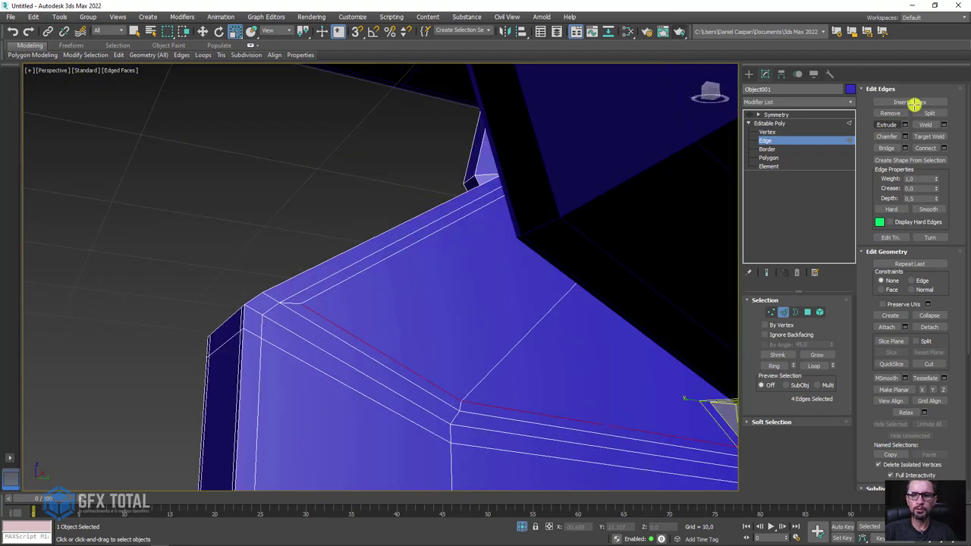
pyautogui.click(890, 113)
# Remove two stray single edges from the base's top.
pyautogui.moveTo(308, 308)
pyautogui.keyDown('alt'); pyautogui.mouseDown(button='middle')
pyautogui.moveTo(496, 214)
pyautogui.moveTo(534, 162)
pyautogui.moveTo(583, 194)
pyautogui.mouseUp(button='middle'); pyautogui.keyUp('alt')
pyautogui.scroll(4, 534, 161)
pyautogui.click(541, 184)
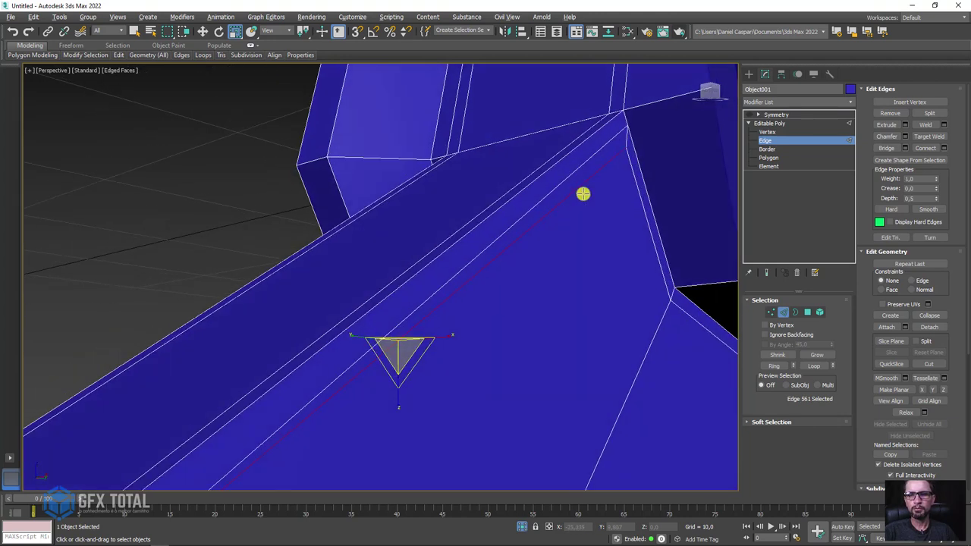
pyautogui.click(897, 113)
pyautogui.moveTo(544, 231)
pyautogui.keyDown('alt'); pyautogui.mouseDown(button='middle')
pyautogui.moveTo(509, 232)
pyautogui.moveTo(590, 243)
pyautogui.moveTo(583, 156)
pyautogui.moveTo(545, 174)
pyautogui.mouseUp(button='middle'); pyautogui.keyUp('alt')
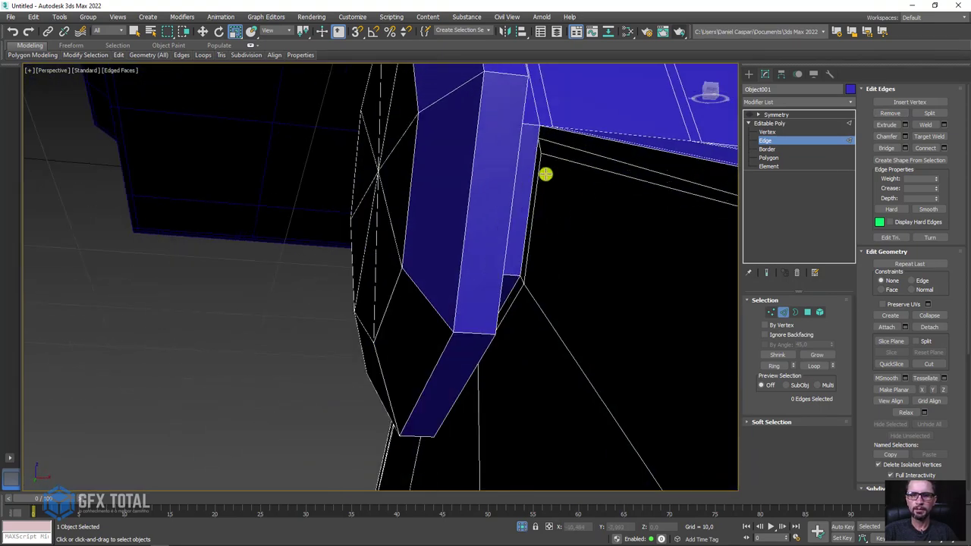
pyautogui.click(570, 164)
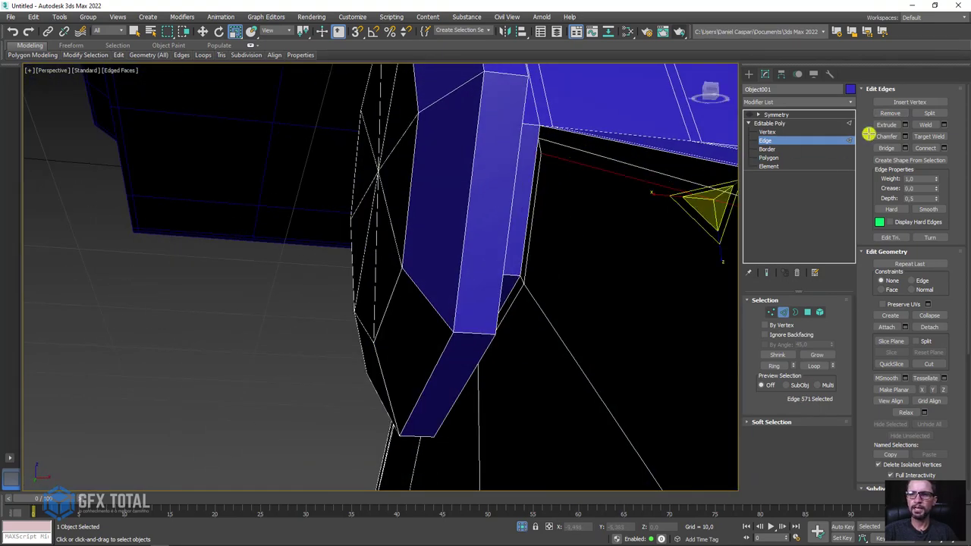
pyautogui.click(896, 113)
pyautogui.moveTo(561, 174)
pyautogui.keyDown('alt'); pyautogui.mouseDown(button='middle')
pyautogui.moveTo(592, 212)
pyautogui.moveTo(607, 195)
pyautogui.moveTo(586, 194)
pyautogui.moveTo(535, 268)
pyautogui.mouseUp(button='middle'); pyautogui.keyUp('alt')
# Insert a new SwiftLoop edge loop near the corner of the base.
pyautogui.click(769, 311)
pyautogui.click(787, 312)
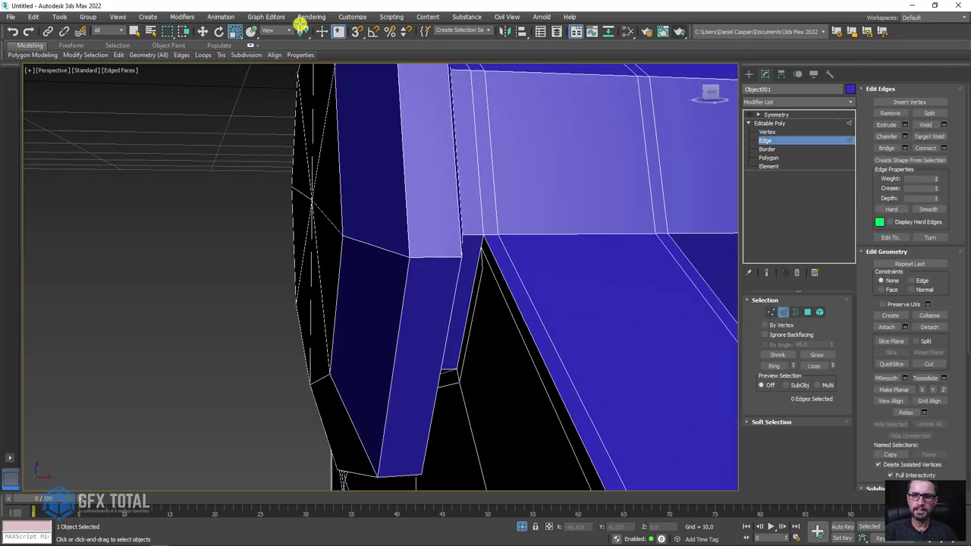
pyautogui.click(198, 72)
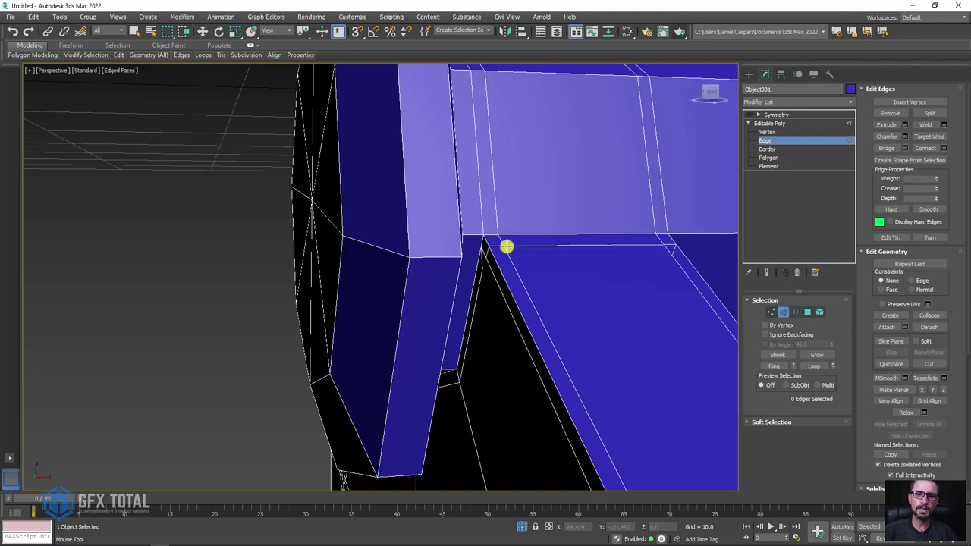
pyautogui.click(506, 247)
pyautogui.press('w')
pyautogui.scroll(3, 482, 258)
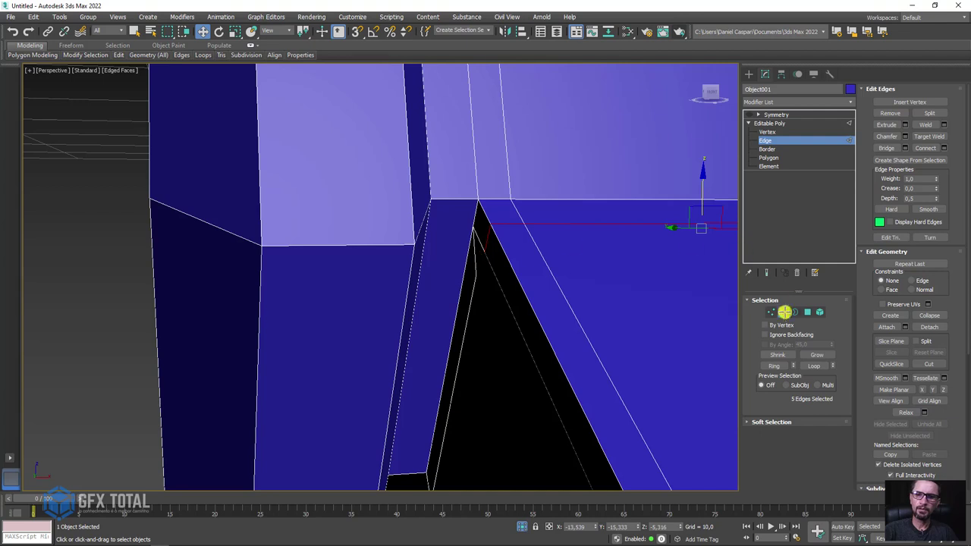
# Target Weld a triangle-tip vertex onto the neighbouring corner vertex.
pyautogui.click(769, 312)
pyautogui.click(483, 252)
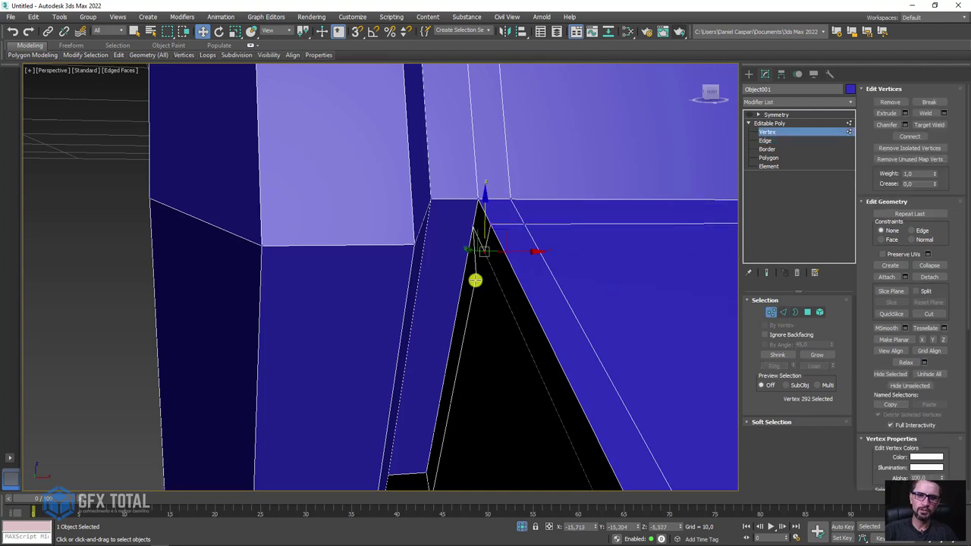
pyautogui.keyDown('ctrl'); pyautogui.click(474, 280); pyautogui.keyUp('ctrl')
pyautogui.scroll(2, 541, 258)
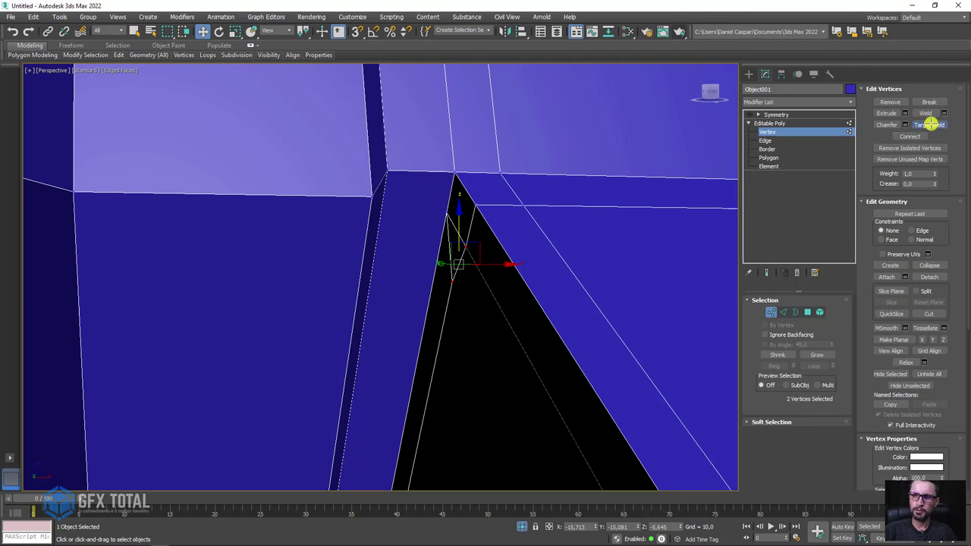
pyautogui.click(929, 124)
pyautogui.click(463, 248)
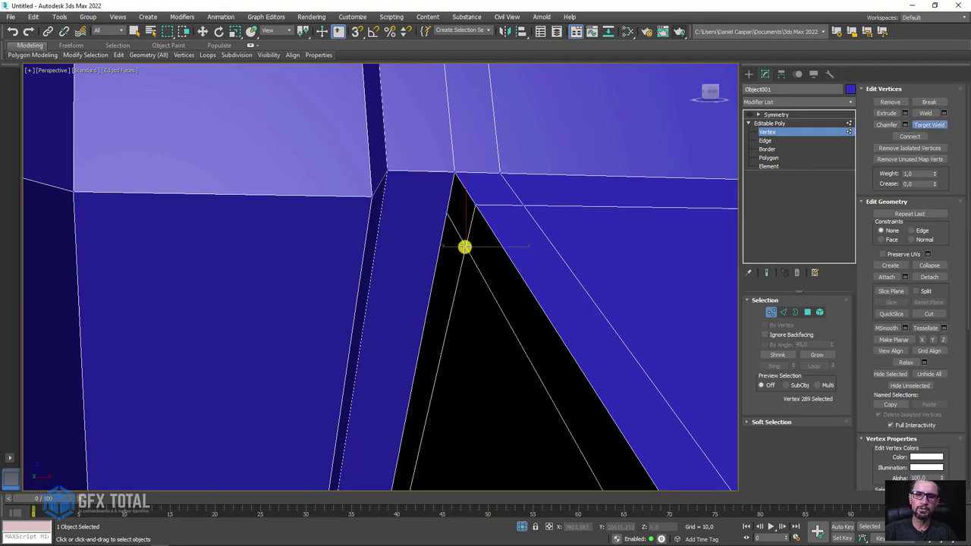
pyautogui.scroll(-3, 461, 243)
pyautogui.moveTo(461, 243)
pyautogui.keyDown('alt'); pyautogui.mouseDown(button='middle')
pyautogui.moveTo(520, 277)
pyautogui.moveTo(586, 249)
pyautogui.moveTo(581, 278)
pyautogui.mouseUp(button='middle'); pyautogui.keyUp('alt')
pyautogui.scroll(4, 586, 249)
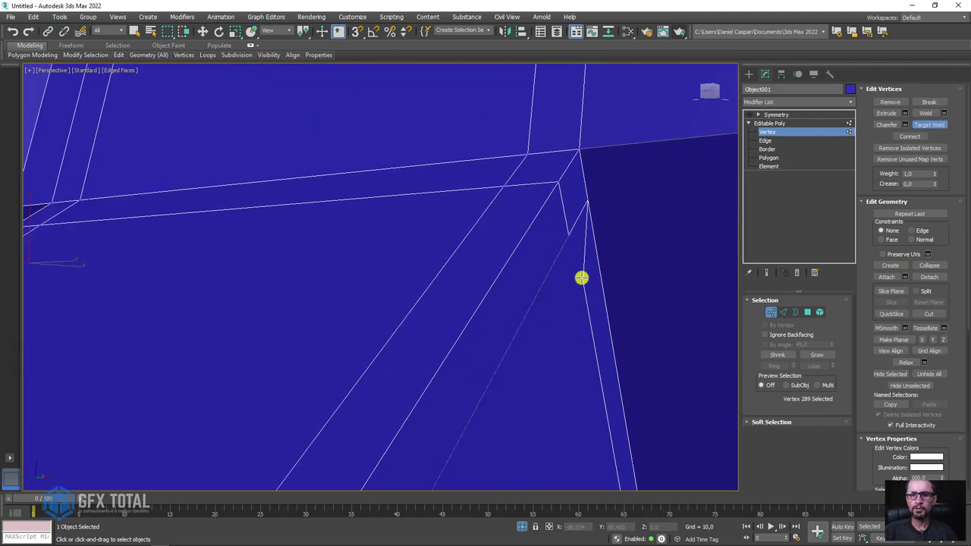
pyautogui.click(569, 233)
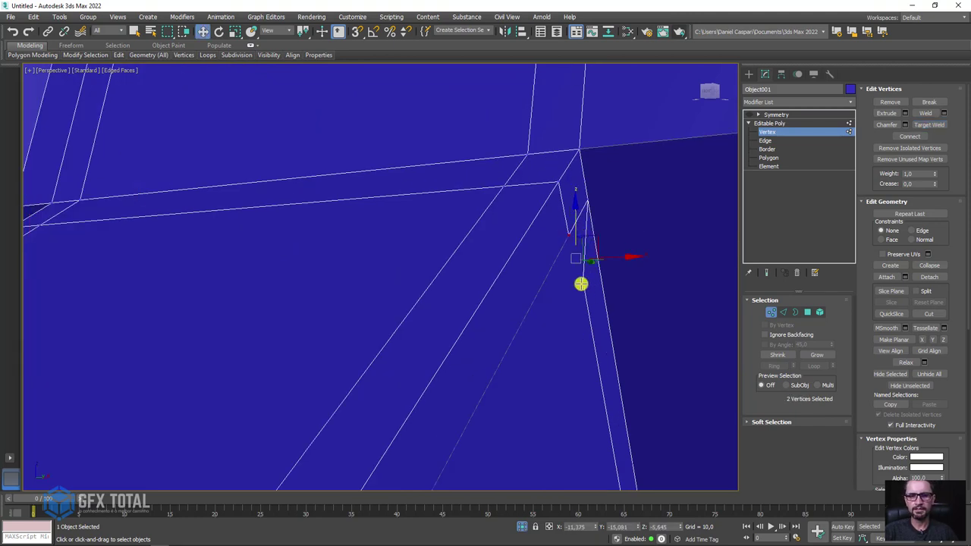
# Target Weld two more stray vertices onto their target vertices.
pyautogui.click(933, 124)
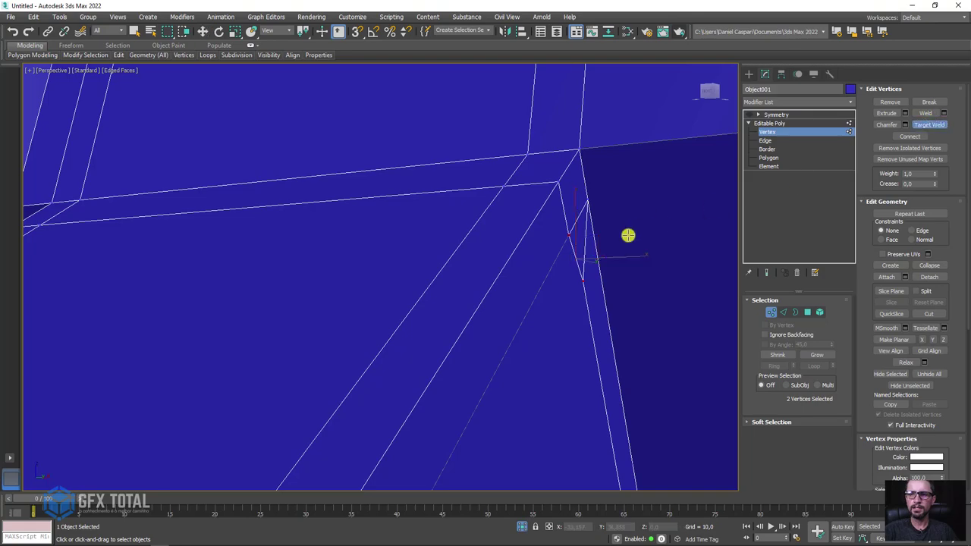
pyautogui.click(574, 248)
pyautogui.scroll(-5, 568, 236)
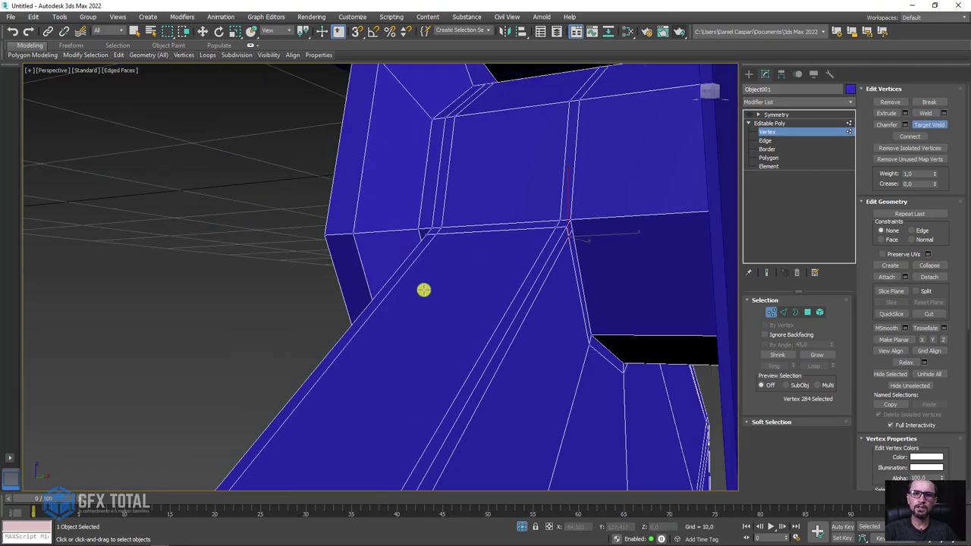
pyautogui.moveTo(425, 288)
pyautogui.keyDown('alt'); pyautogui.mouseDown(button='middle')
pyautogui.moveTo(475, 320)
pyautogui.moveTo(394, 260)
pyautogui.moveTo(455, 258)
pyautogui.mouseUp(button='middle'); pyautogui.keyUp('alt')
pyautogui.scroll(3, 548, 286)
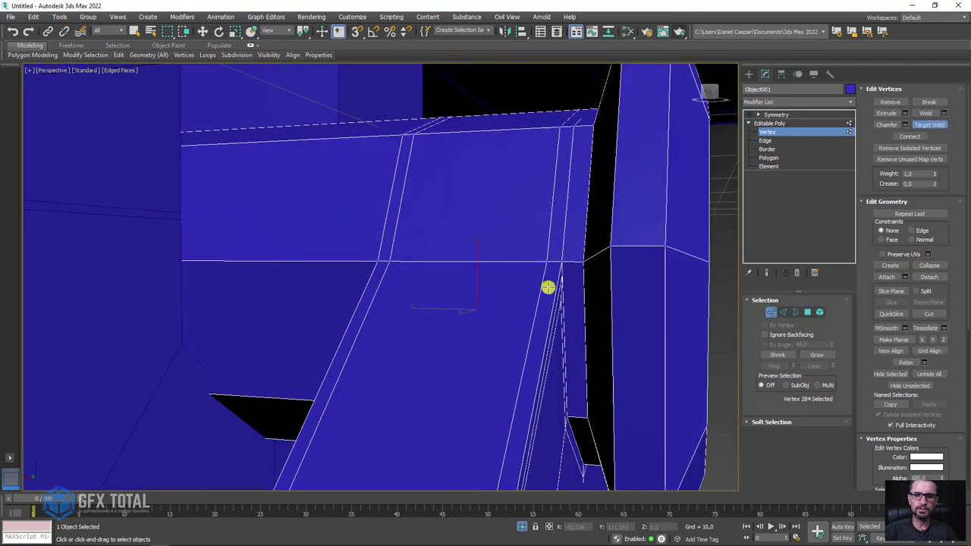
pyautogui.scroll(3, 541, 297)
pyautogui.scroll(1, 494, 288)
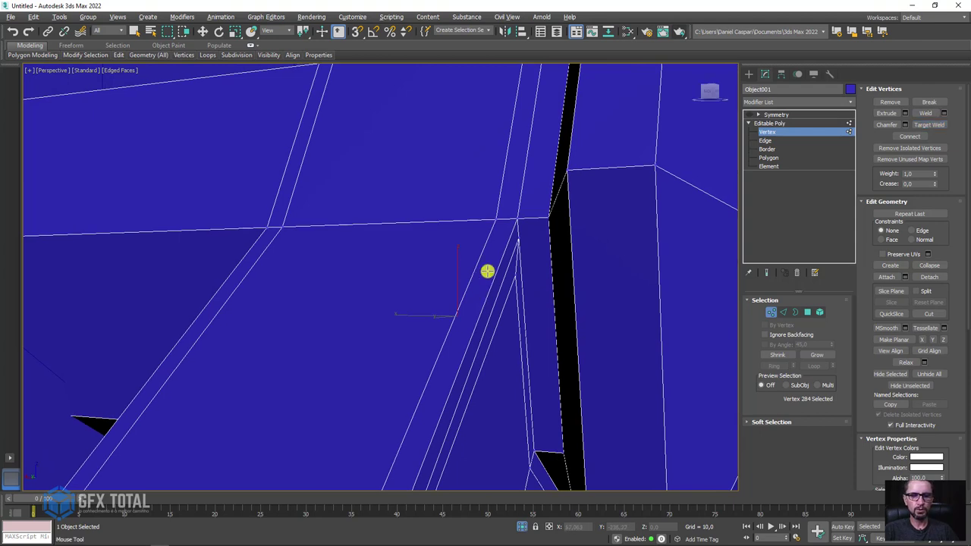
pyautogui.click(488, 271)
pyautogui.click(504, 238)
pyautogui.keyDown('alt'); pyautogui.moveTo(504, 238); pyautogui.dragTo(506, 272, button='middle'); pyautogui.keyUp('alt')
# Target Weld the last corner vertex onto its neighbour and return to object level.
pyautogui.click(503, 252)
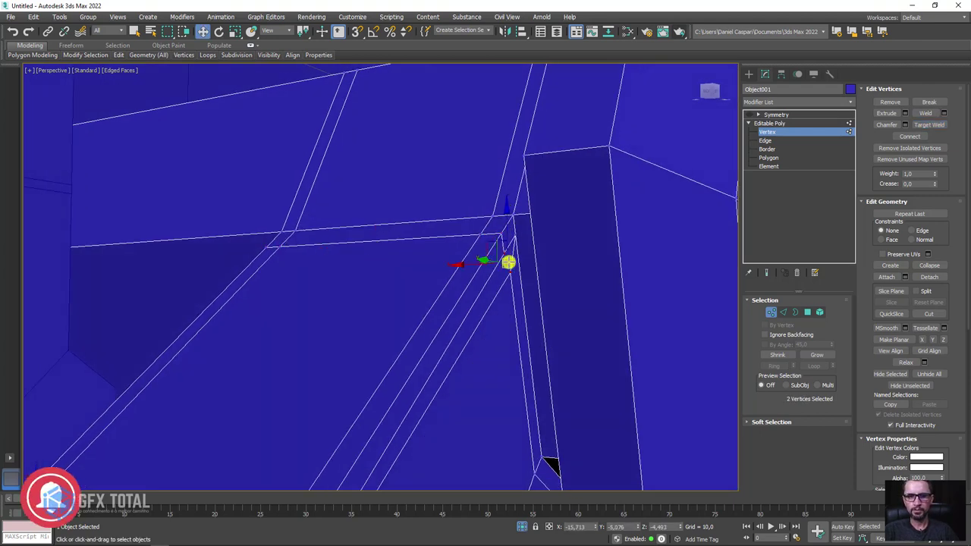
pyautogui.click(936, 126)
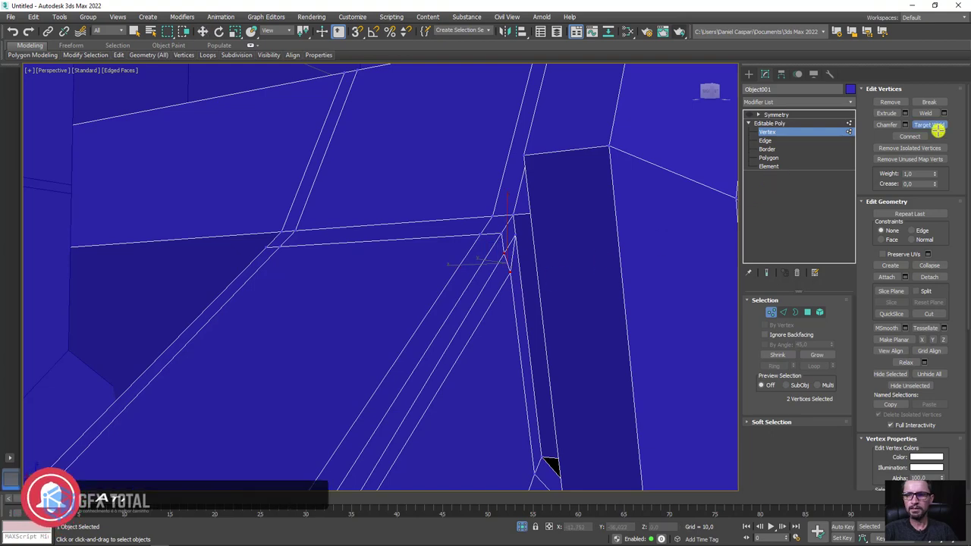
pyautogui.click(503, 253)
pyautogui.moveTo(417, 268)
pyautogui.keyDown('alt'); pyautogui.mouseDown(button='middle')
pyautogui.moveTo(444, 262)
pyautogui.moveTo(342, 247)
pyautogui.moveTo(332, 230)
pyautogui.moveTo(292, 226)
pyautogui.mouseUp(button='middle'); pyautogui.keyUp('alt')
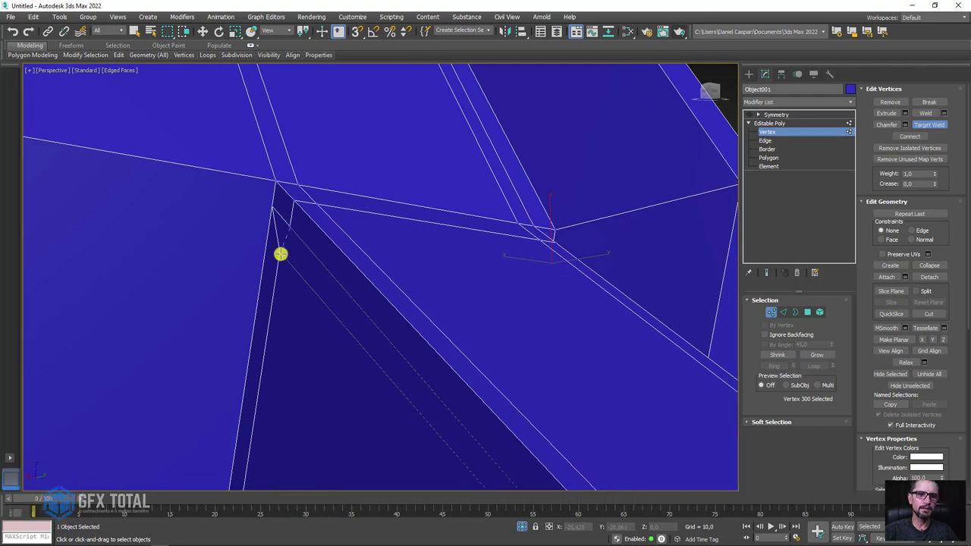
pyautogui.rightClick(282, 254)
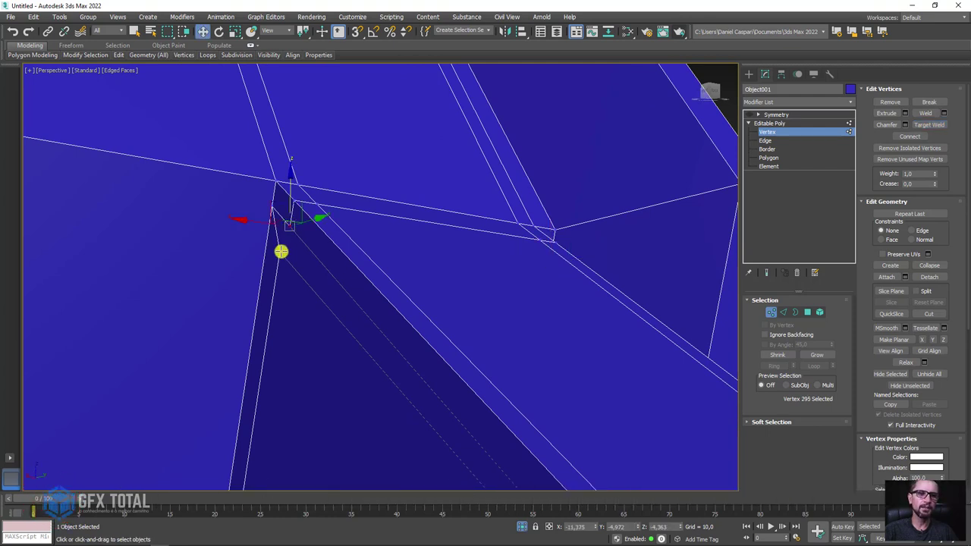
pyautogui.click(929, 125)
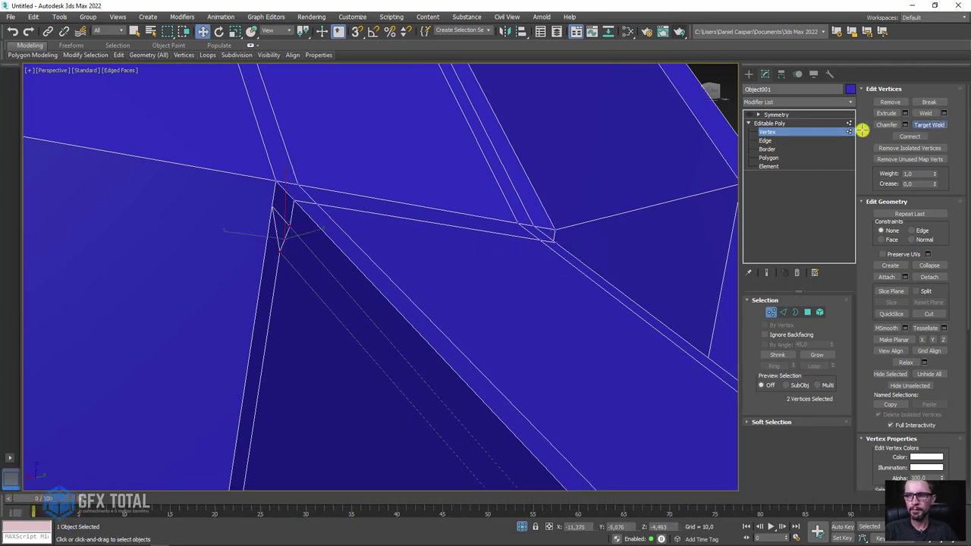
pyautogui.click(280, 245)
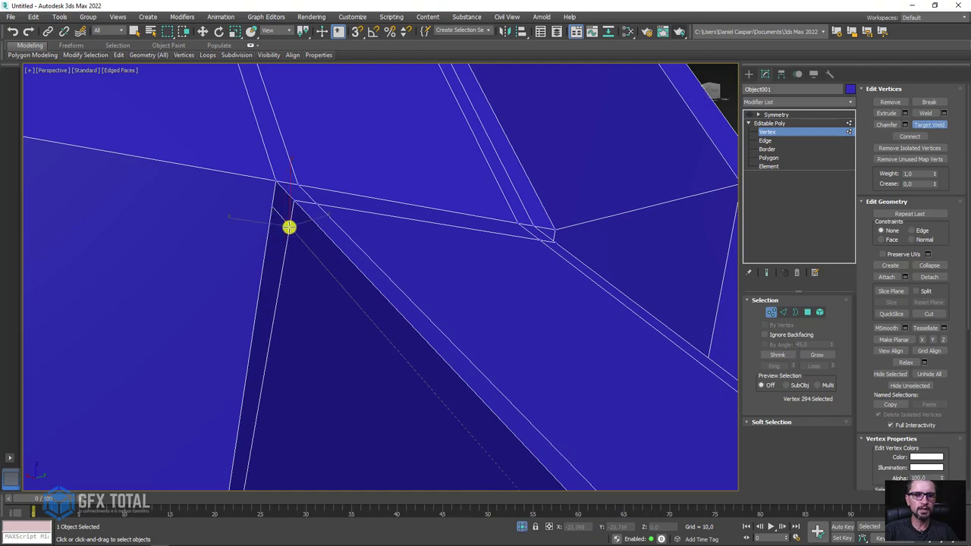
pyautogui.keyDown('alt'); pyautogui.moveTo(288, 225); pyautogui.dragTo(306, 235, button='middle'); pyautogui.keyUp('alt')
pyautogui.scroll(-3, 544, 373)
pyautogui.scroll(-3, 570, 421)
pyautogui.keyDown('alt'); pyautogui.moveTo(570, 421); pyautogui.dragTo(485, 278, button='middle'); pyautogui.keyUp('alt')
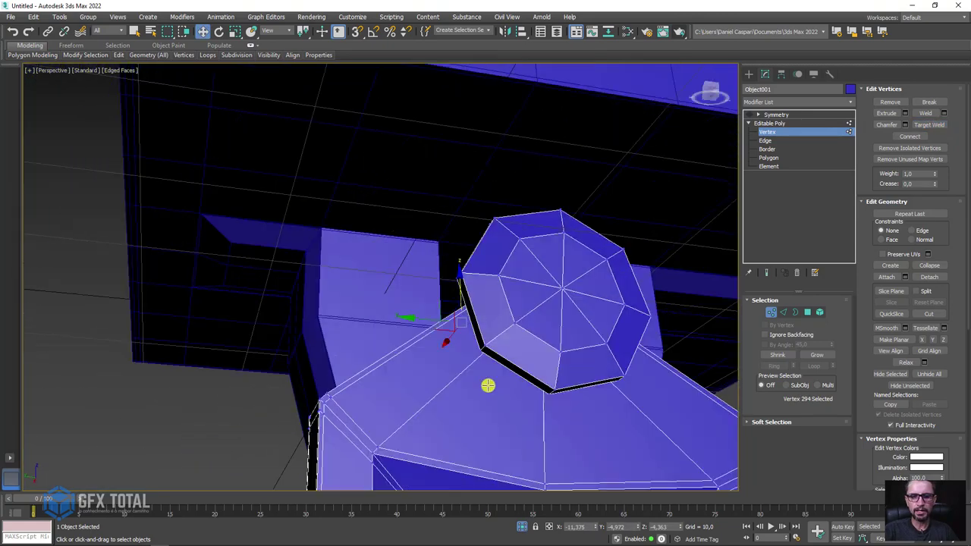
pyautogui.scroll(-3, 448, 228)
pyautogui.scroll(3, 433, 232)
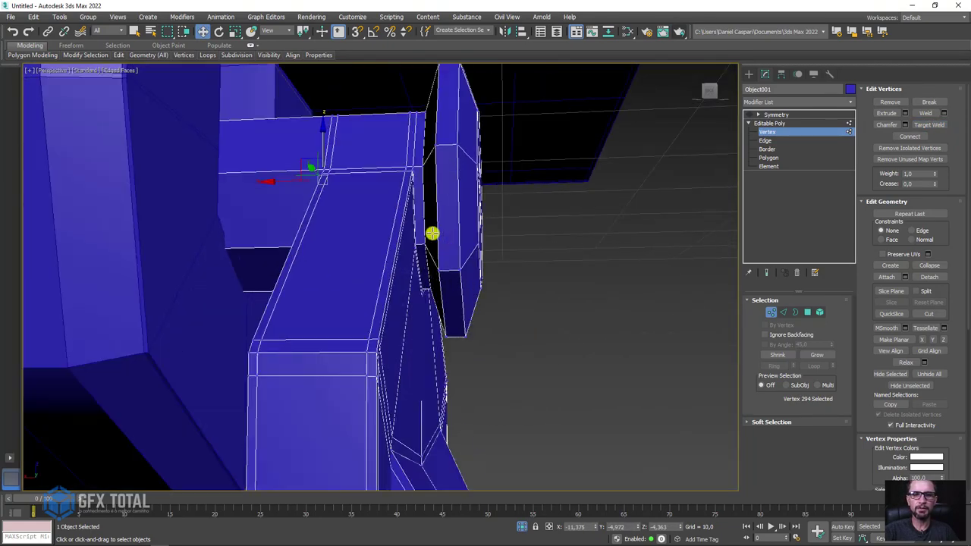
pyautogui.keyDown('alt'); pyautogui.moveTo(433, 232); pyautogui.dragTo(536, 309, button='middle'); pyautogui.keyUp('alt')
pyautogui.scroll(-2, 536, 309)
pyautogui.click(775, 123)
# Add a TurboSmooth modifier to the base with Iterations set to 2.
pyautogui.click(775, 115)
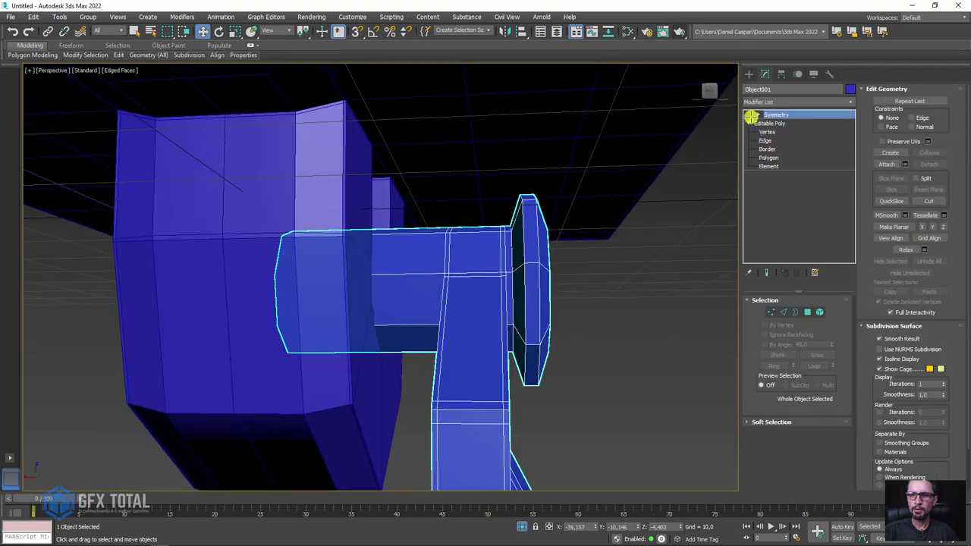
pyautogui.scroll(-3, 578, 190)
pyautogui.moveTo(578, 190)
pyautogui.keyDown('alt'); pyautogui.mouseDown(button='middle')
pyautogui.moveTo(597, 255)
pyautogui.moveTo(661, 198)
pyautogui.mouseUp(button='middle'); pyautogui.keyUp('alt')
pyautogui.scroll(3, 597, 255)
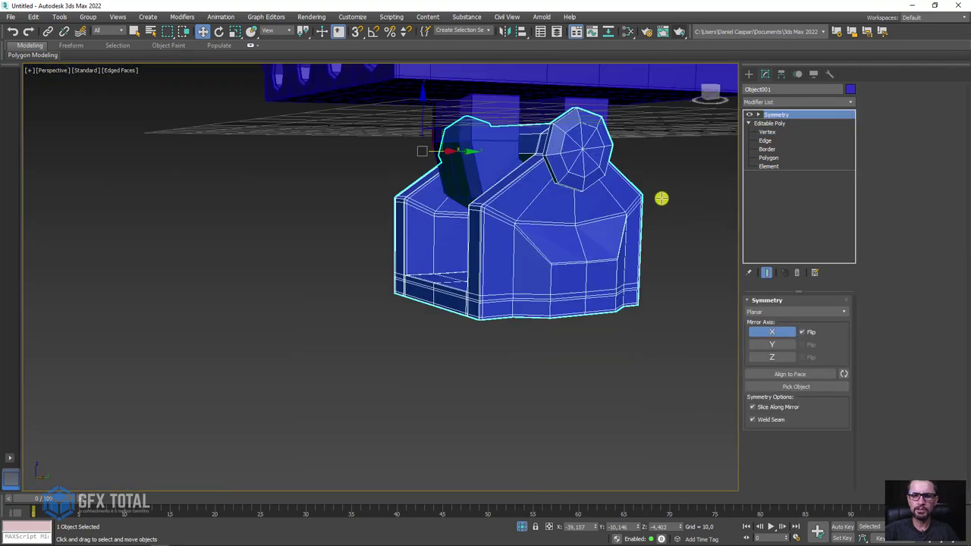
pyautogui.click(850, 100)
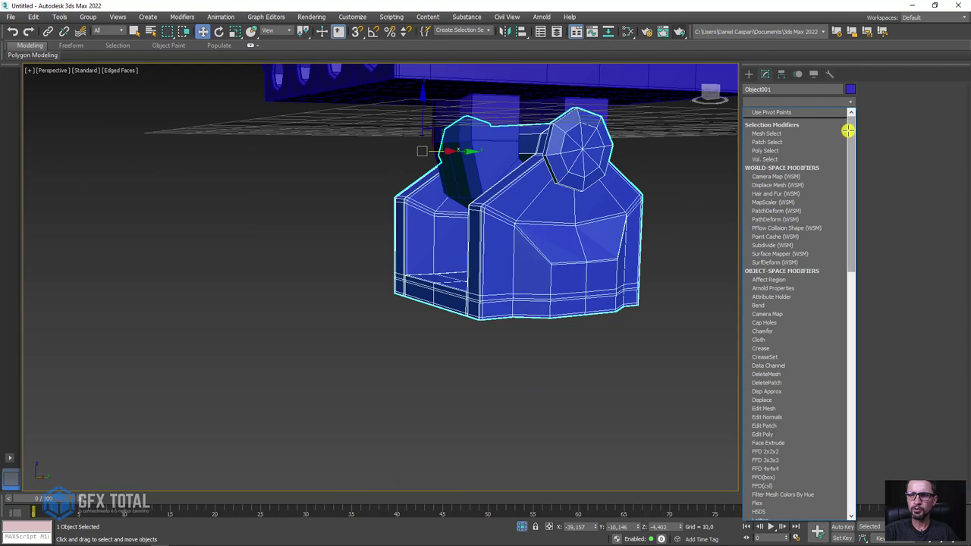
pyautogui.moveTo(847, 130)
pyautogui.mouseDown()
pyautogui.moveTo(852, 308)
pyautogui.moveTo(787, 364)
pyautogui.mouseUp()
pyautogui.click(780, 326)
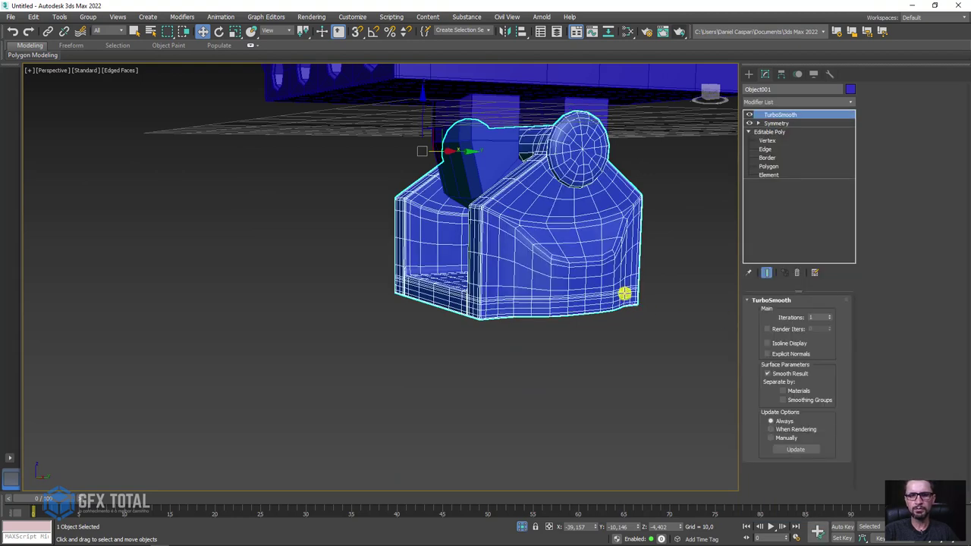
pyautogui.moveTo(623, 293)
pyautogui.keyDown('alt'); pyautogui.mouseDown(button='middle')
pyautogui.moveTo(521, 341)
pyautogui.moveTo(670, 307)
pyautogui.mouseUp(button='middle'); pyautogui.keyUp('alt')
pyautogui.click(828, 316)
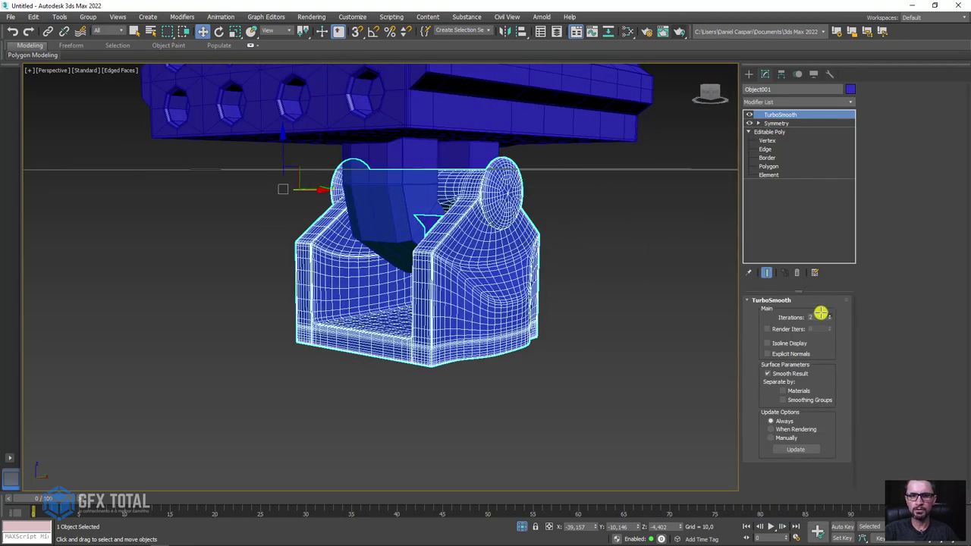
pyautogui.moveTo(551, 250)
pyautogui.keyDown('alt'); pyautogui.mouseDown(button='middle')
pyautogui.moveTo(577, 277)
pyautogui.moveTo(556, 219)
pyautogui.mouseUp(button='middle'); pyautogui.keyUp('alt')
pyautogui.scroll(3, 518, 201)
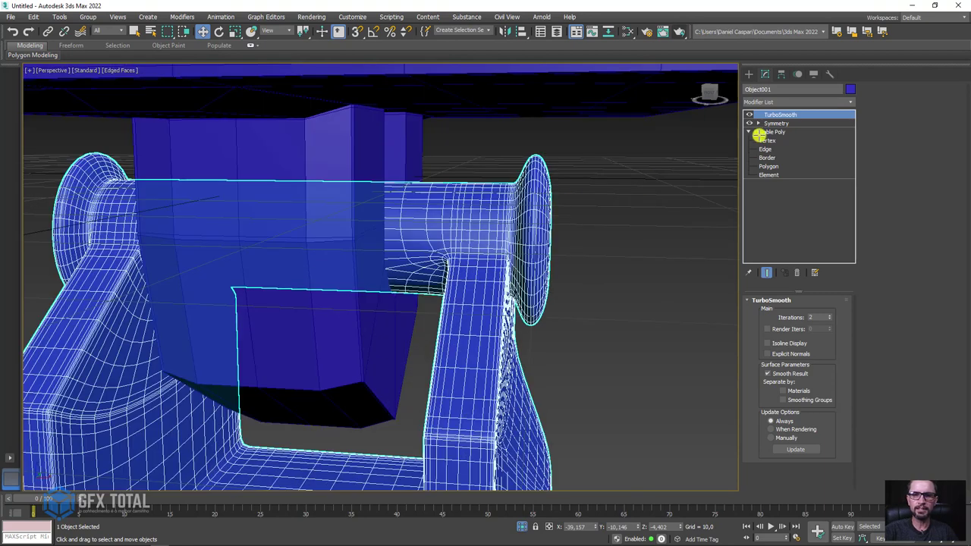
# Disable TurboSmooth and Symmetry, then select the bracket's 16-face strip via an edge ring.
pyautogui.click(749, 114)
pyautogui.click(748, 123)
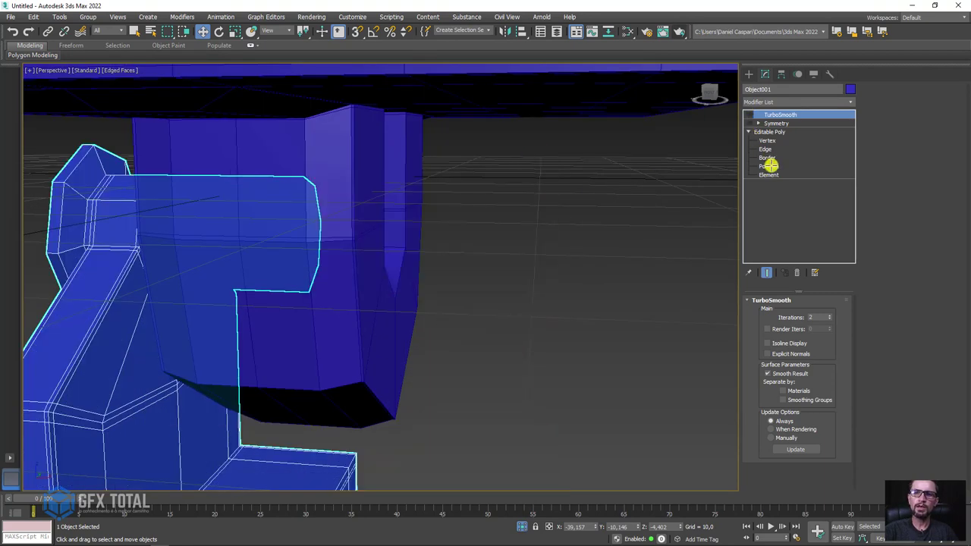
pyautogui.click(770, 165)
pyautogui.moveTo(48, 225)
pyautogui.keyDown('alt'); pyautogui.mouseDown(button='middle')
pyautogui.moveTo(276, 256)
pyautogui.moveTo(401, 217)
pyautogui.moveTo(431, 248)
pyautogui.moveTo(575, 281)
pyautogui.mouseUp(button='middle'); pyautogui.keyUp('alt')
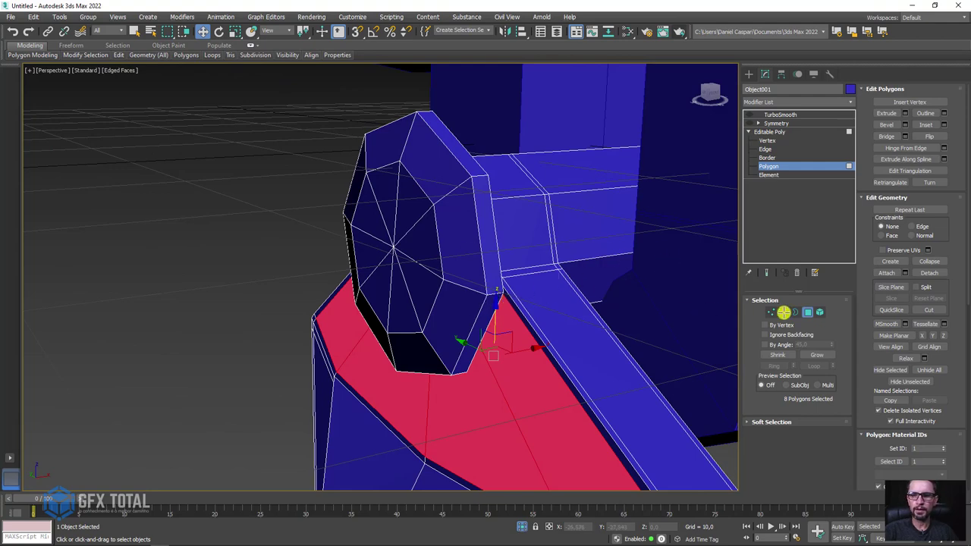
pyautogui.click(783, 311)
pyautogui.click(490, 288)
pyautogui.moveTo(492, 289)
pyautogui.keyDown('alt'); pyautogui.mouseDown(button='middle')
pyautogui.moveTo(433, 288)
pyautogui.moveTo(494, 287)
pyautogui.mouseUp(button='middle'); pyautogui.keyUp('alt')
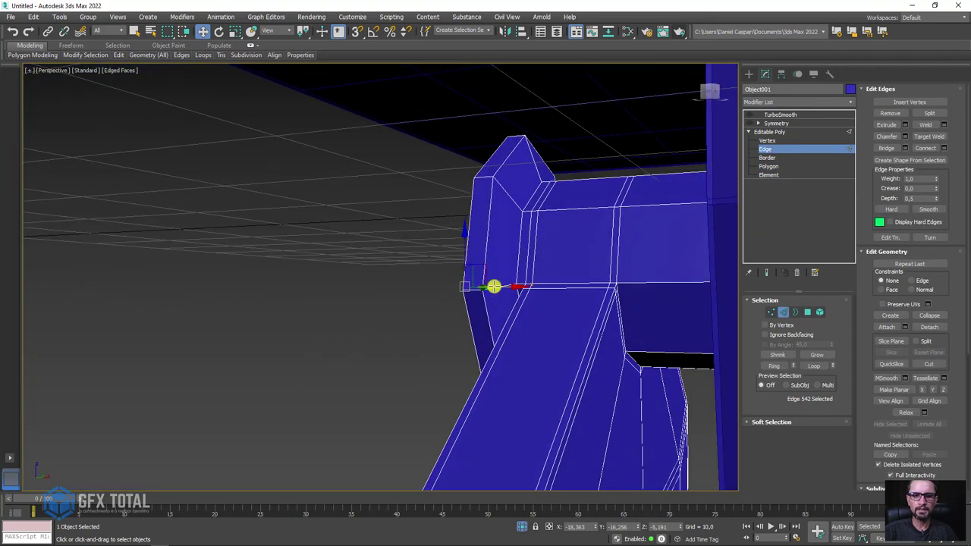
pyautogui.keyDown('ctrl'); pyautogui.click(494, 288); pyautogui.keyUp('ctrl')
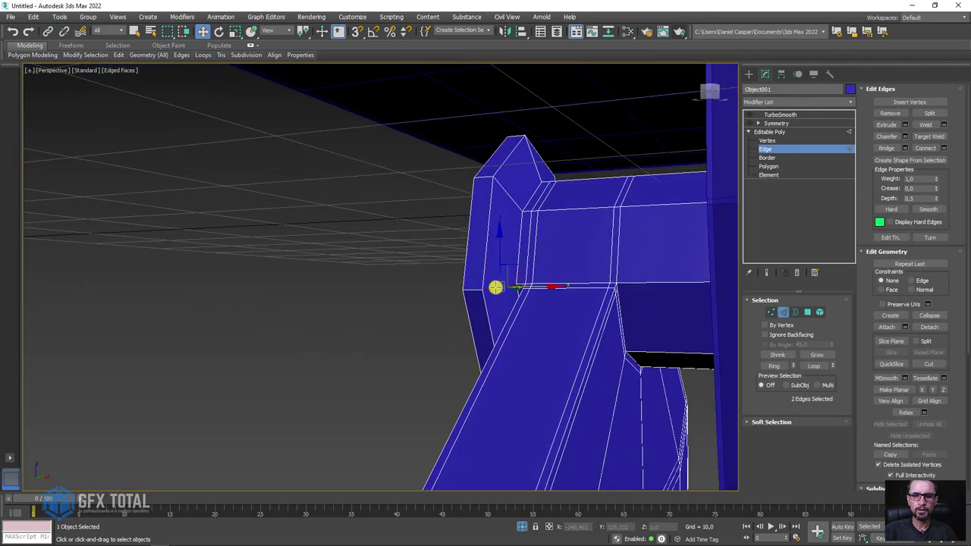
pyautogui.keyDown('ctrl'); pyautogui.click(807, 312); pyautogui.keyUp('ctrl')
# Cancel the first inset by reducing its amount to zero and dismissing it.
pyautogui.click(944, 124)
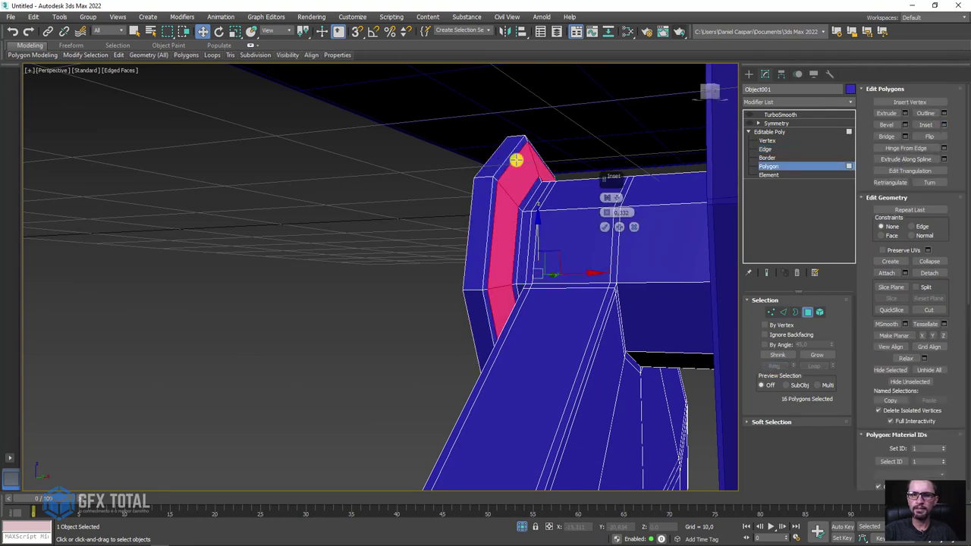
pyautogui.moveTo(516, 158)
pyautogui.keyDown('alt'); pyautogui.mouseDown(button='middle')
pyautogui.moveTo(499, 196)
pyautogui.moveTo(612, 217)
pyautogui.mouseUp(button='middle'); pyautogui.keyUp('alt')
pyautogui.moveTo(612, 217); pyautogui.dragTo(605, 216)
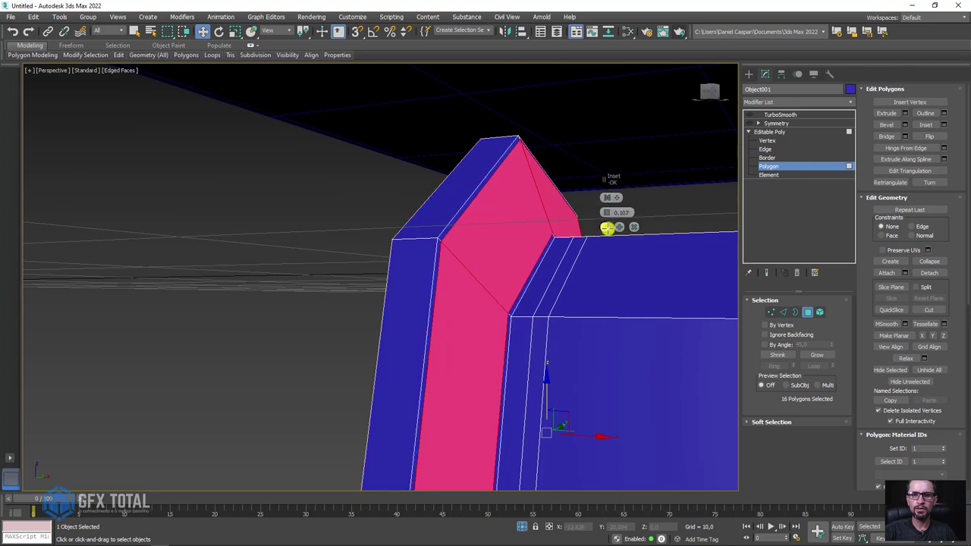
pyautogui.click(606, 226)
pyautogui.keyDown('alt'); pyautogui.moveTo(611, 225); pyautogui.dragTo(630, 241, button='middle'); pyautogui.keyUp('alt')
# Select the ring of rim edges on the side bracket and convert it to a face strip.
pyautogui.press('2')
pyautogui.keyDown('alt'); pyautogui.moveTo(704, 275); pyautogui.dragTo(528, 226, button='middle'); pyautogui.keyUp('alt')
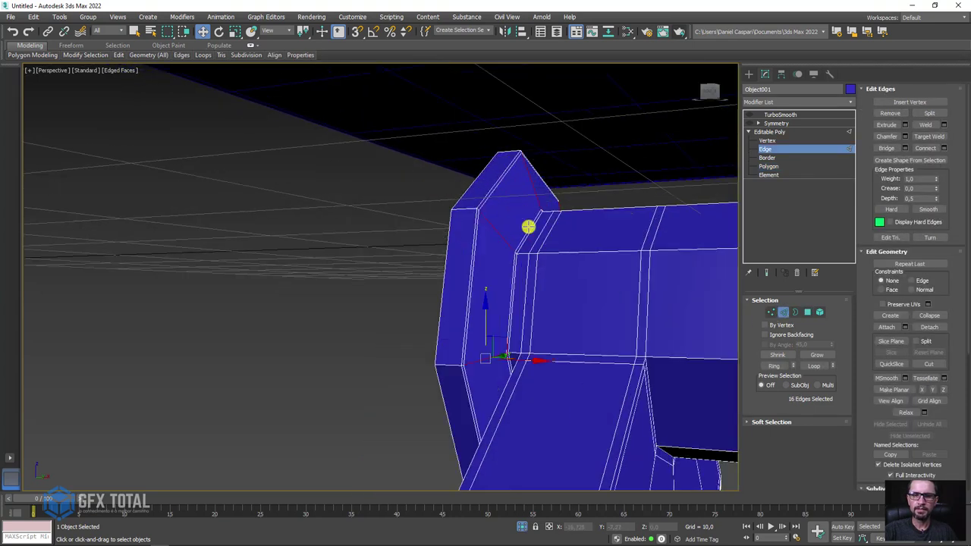
pyautogui.click(469, 209)
pyautogui.click(773, 365)
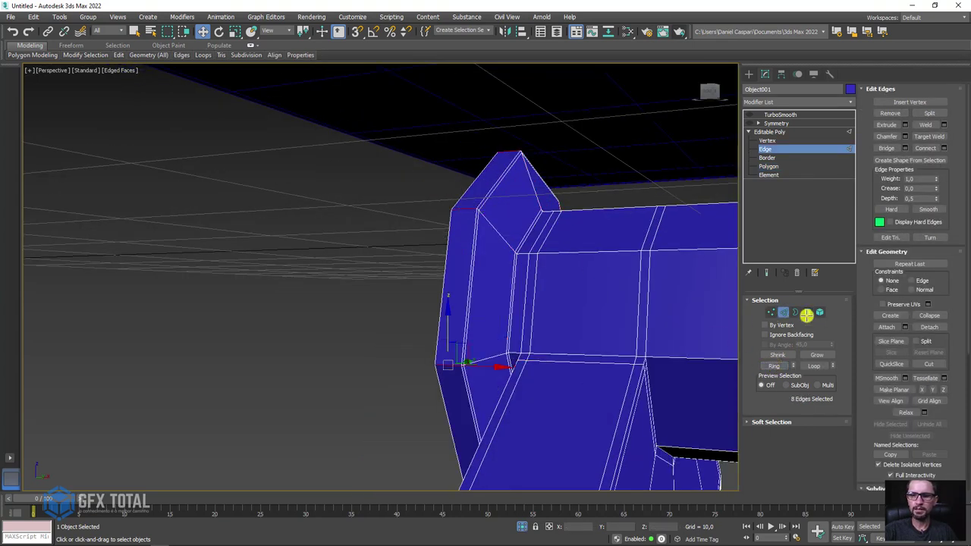
pyautogui.keyDown('ctrl'); pyautogui.click(806, 313); pyautogui.keyUp('ctrl')
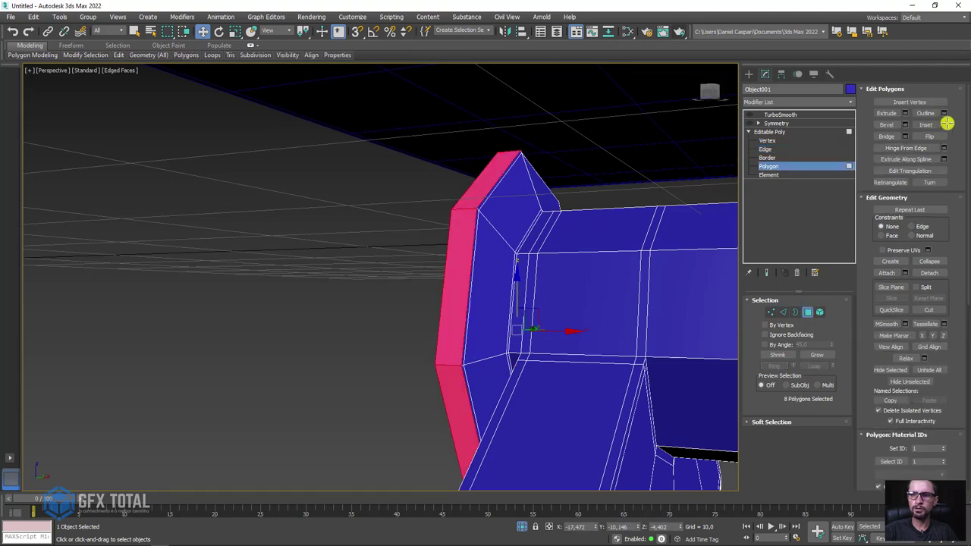
# Inset the face strip by 0.107 and return to the Editable Poly object level.
pyautogui.click(943, 124)
pyautogui.keyDown('alt'); pyautogui.moveTo(536, 238); pyautogui.dragTo(545, 250, button='middle'); pyautogui.keyUp('alt')
pyautogui.click(609, 227)
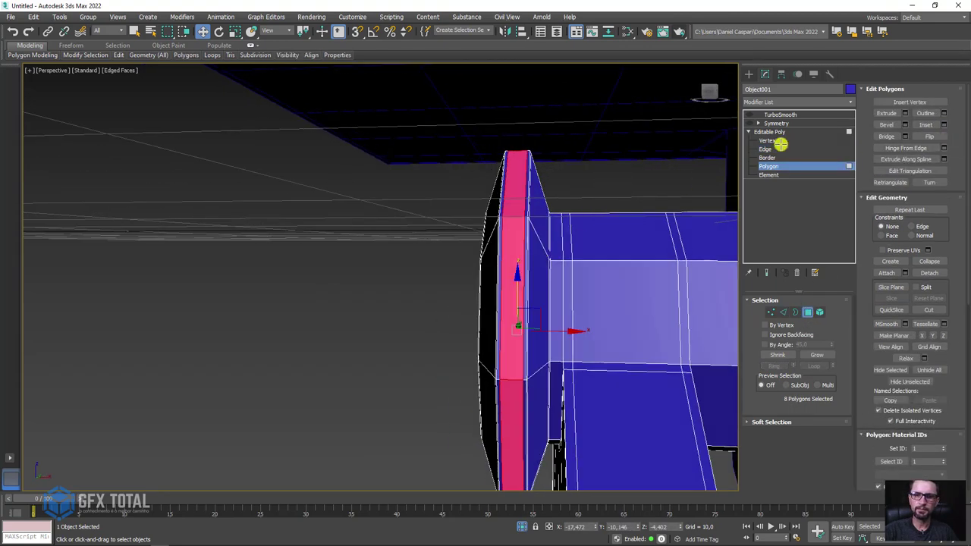
pyautogui.click(772, 134)
pyautogui.scroll(-5, 663, 174)
pyautogui.moveTo(663, 173)
pyautogui.mouseDown(button='middle')
pyautogui.moveTo(345, 185)
pyautogui.moveTo(410, 195)
pyautogui.mouseUp(button='middle')
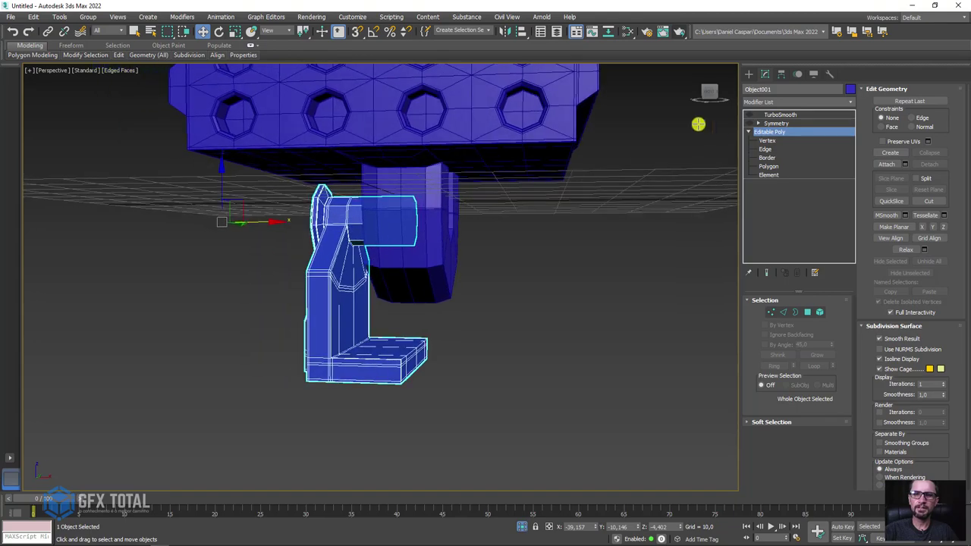
# Re-enable the base's TurboSmooth and hide edged faces to view the smoothed launcher.
pyautogui.click(775, 114)
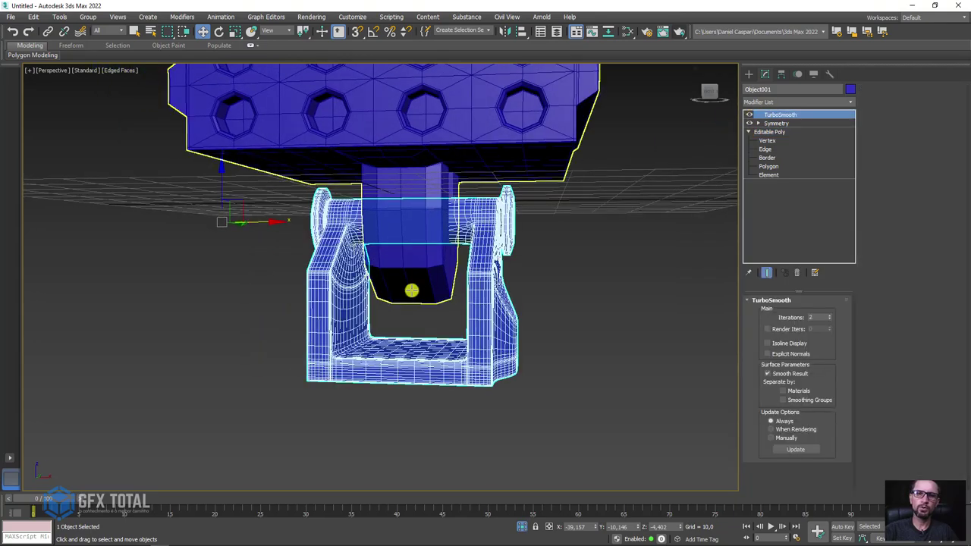
pyautogui.moveTo(410, 288)
pyautogui.keyDown('alt'); pyautogui.mouseDown(button='middle')
pyautogui.moveTo(492, 290)
pyautogui.moveTo(478, 298)
pyautogui.moveTo(589, 283)
pyautogui.moveTo(542, 288)
pyautogui.moveTo(622, 298)
pyautogui.moveTo(674, 284)
pyautogui.moveTo(695, 261)
pyautogui.moveTo(644, 265)
pyautogui.moveTo(678, 295)
pyautogui.moveTo(423, 397)
pyautogui.mouseUp(button='middle'); pyautogui.keyUp('alt')
pyautogui.press('F4')
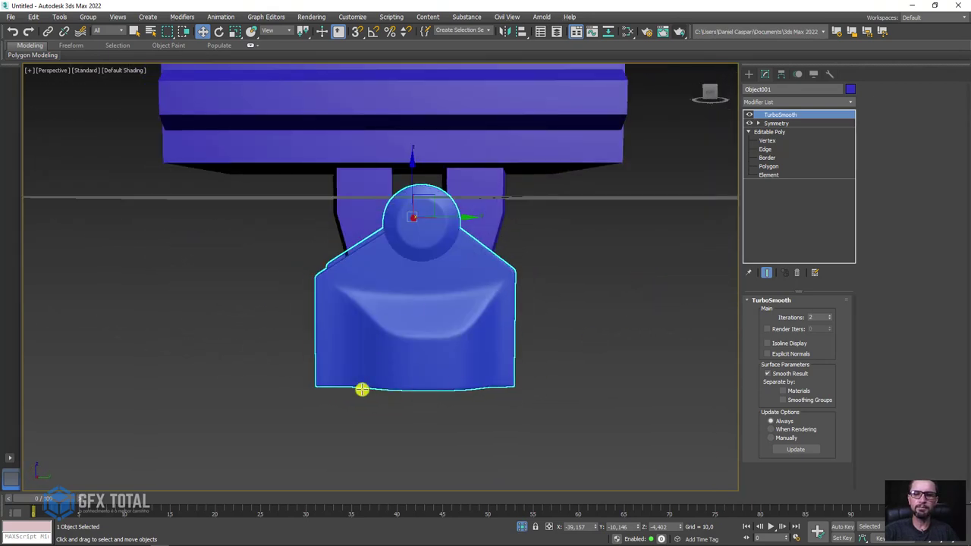
pyautogui.moveTo(493, 274)
pyautogui.keyDown('alt'); pyautogui.mouseDown(button='middle')
pyautogui.moveTo(445, 336)
pyautogui.moveTo(632, 264)
pyautogui.moveTo(596, 368)
pyautogui.moveTo(561, 293)
pyautogui.mouseUp(button='middle'); pyautogui.keyUp('alt')
pyautogui.scroll(-3, 622, 274)
pyautogui.scroll(2, 620, 306)
# Select the tube block and toggle its TurboSmooth off and back on.
pyautogui.click(565, 273)
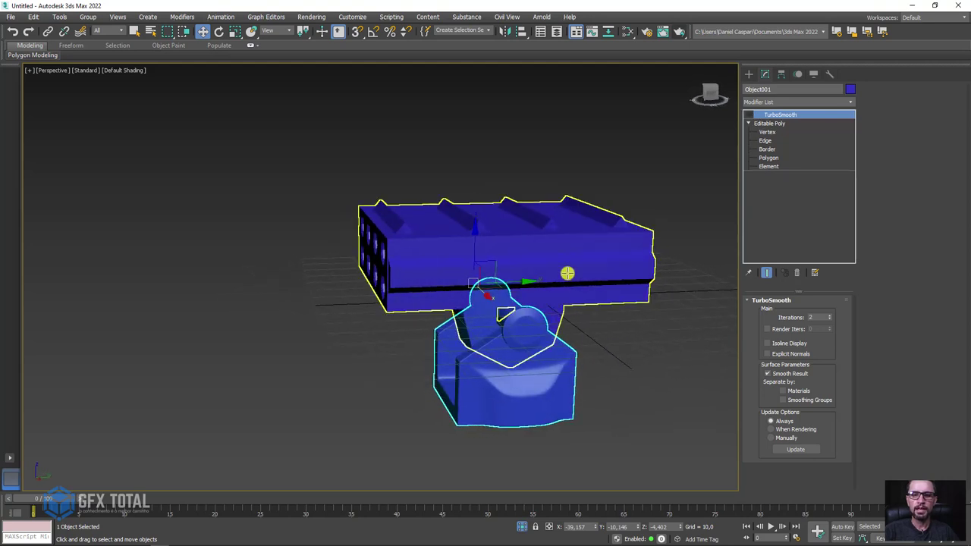
pyautogui.click(749, 114)
pyautogui.click(748, 113)
pyautogui.keyDown('alt'); pyautogui.moveTo(633, 248); pyautogui.dragTo(587, 268, button='middle'); pyautogui.keyUp('alt')
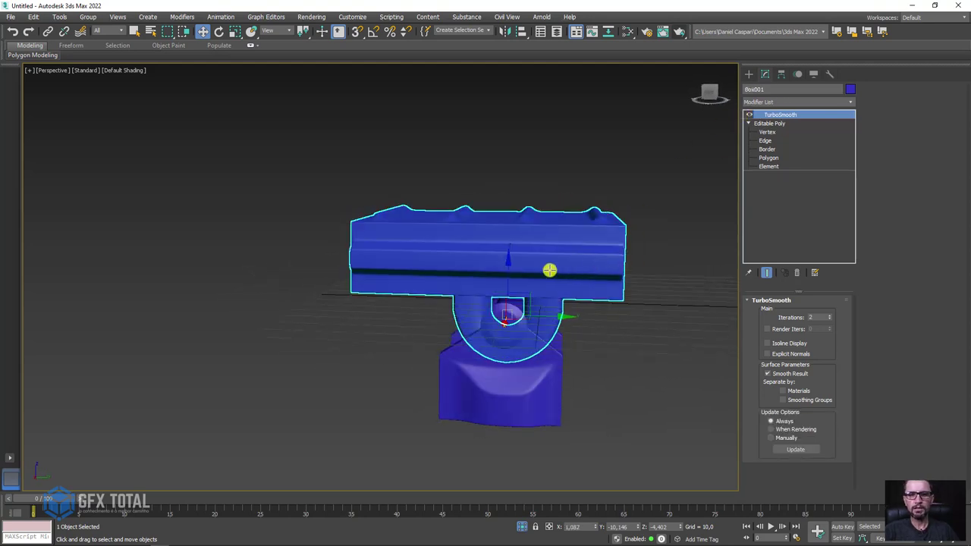
# Test-tilt the tube block on its pivot, then select both launcher parts with Ctrl+A.
pyautogui.press('e')
pyautogui.moveTo(540, 273); pyautogui.dragTo(602, 308)
pyautogui.scroll(-3, 557, 338)
pyautogui.moveTo(557, 338)
pyautogui.keyDown('alt'); pyautogui.mouseDown(button='middle')
pyautogui.moveTo(639, 381)
pyautogui.moveTo(617, 432)
pyautogui.mouseUp(button='middle'); pyautogui.keyUp('alt')
pyautogui.hotkey('ctrl', 'a')
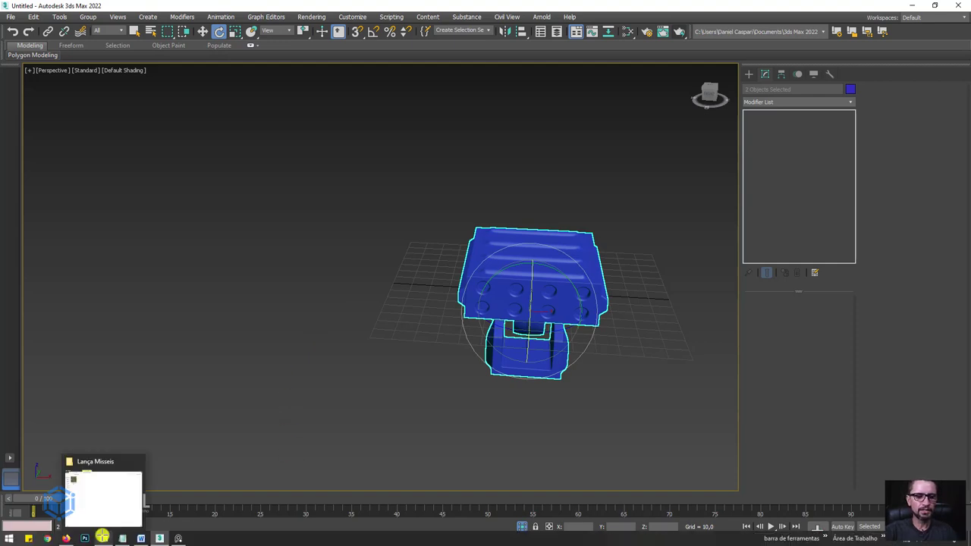
# Bring up the Lança Misseis folder and preview the camouflage texture image.
pyautogui.click(102, 536)
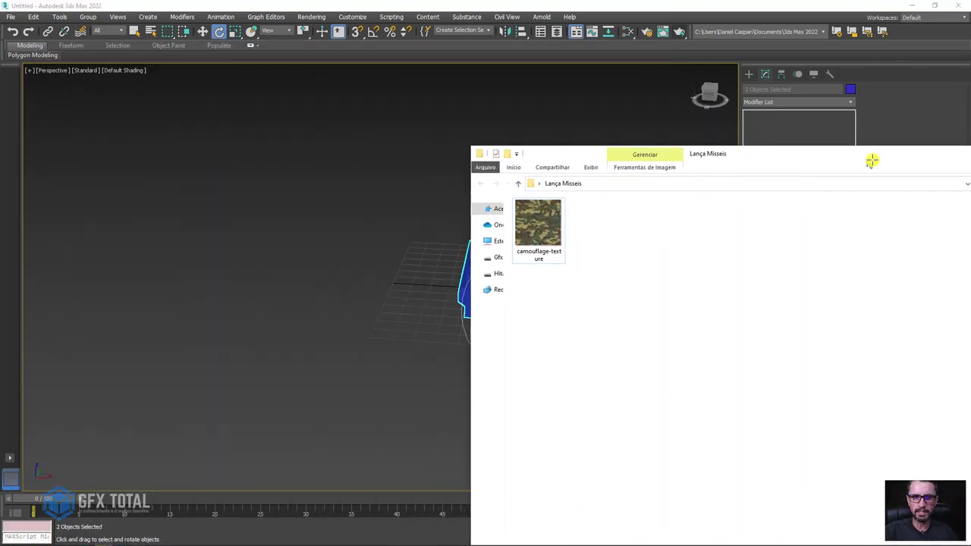
pyautogui.moveTo(432, 54); pyautogui.dragTo(938, 208)
pyautogui.moveTo(784, 9)
pyautogui.mouseDown()
pyautogui.moveTo(386, 163)
pyautogui.moveTo(715, 368)
pyautogui.mouseUp()
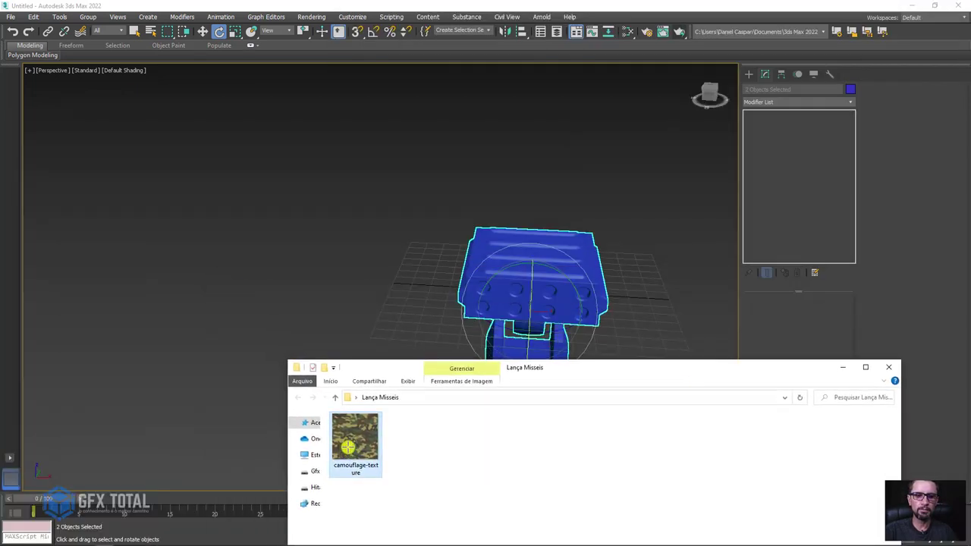
pyautogui.doubleClick(347, 447)
pyautogui.click(963, 6)
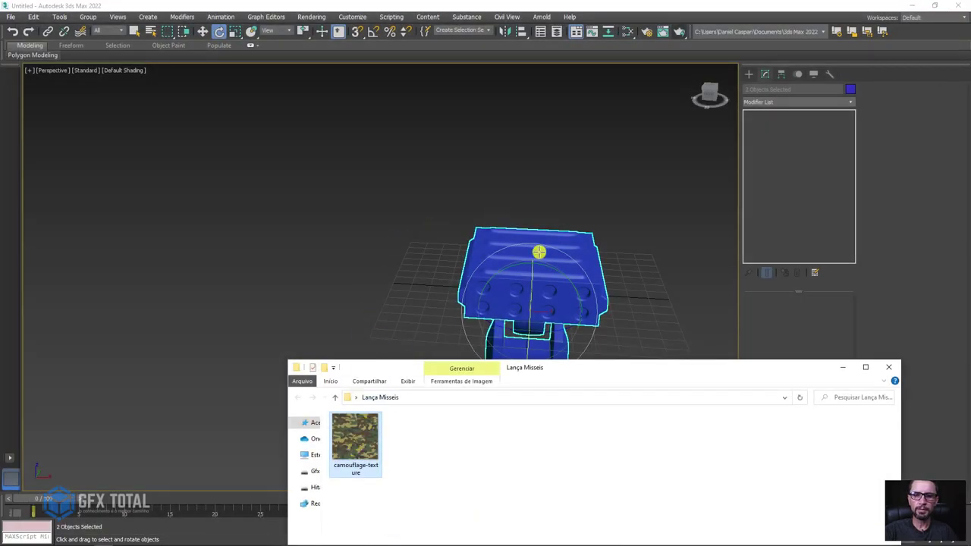
# Drop the camouflage texture onto the tube block.
pyautogui.moveTo(539, 252); pyautogui.dragTo(554, 284)
pyautogui.moveTo(597, 323)
pyautogui.keyDown('alt'); pyautogui.mouseDown(button='middle')
pyautogui.moveTo(522, 278)
pyautogui.moveTo(466, 261)
pyautogui.mouseUp(button='middle'); pyautogui.keyUp('alt')
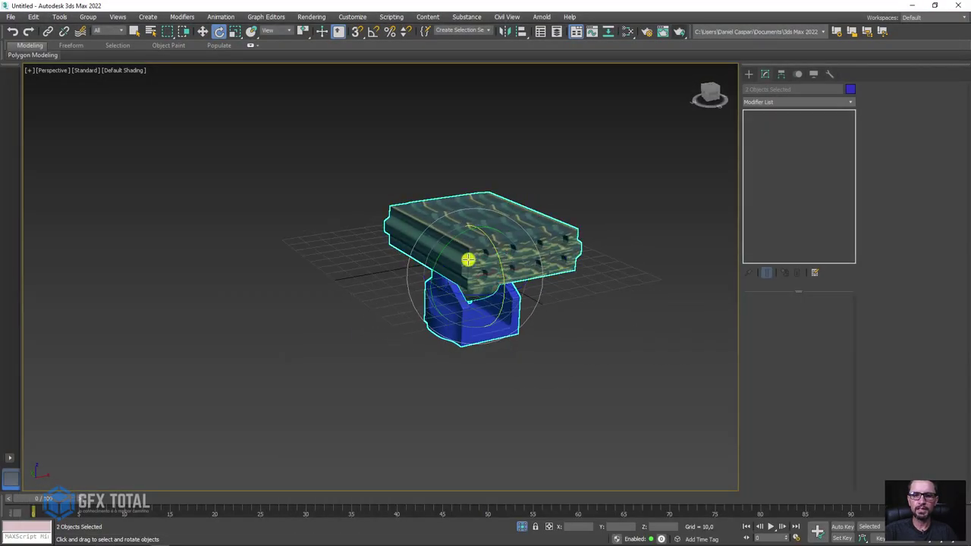
pyautogui.scroll(3, 448, 321)
pyautogui.moveTo(448, 321)
pyautogui.keyDown('alt'); pyautogui.mouseDown(button='middle')
pyautogui.moveTo(484, 371)
pyautogui.moveTo(470, 295)
pyautogui.moveTo(455, 317)
pyautogui.mouseUp(button='middle'); pyautogui.keyUp('alt')
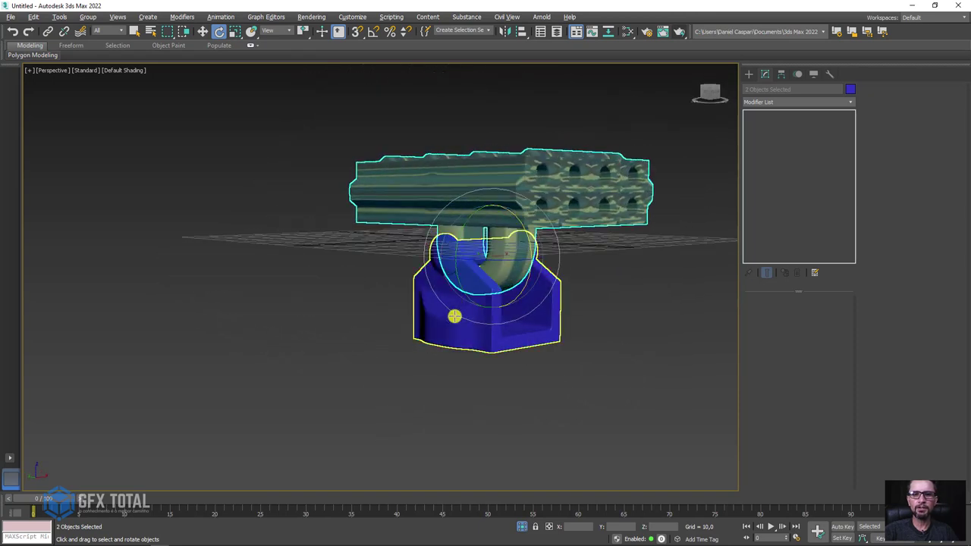
# Drag the camouflage texture thumbnail from the folder onto the blue pivot base.
pyautogui.hotkey('alt', 'Tab')
pyautogui.moveTo(352, 447); pyautogui.dragTo(387, 385)
pyautogui.moveTo(442, 326); pyautogui.dragTo(549, 353)
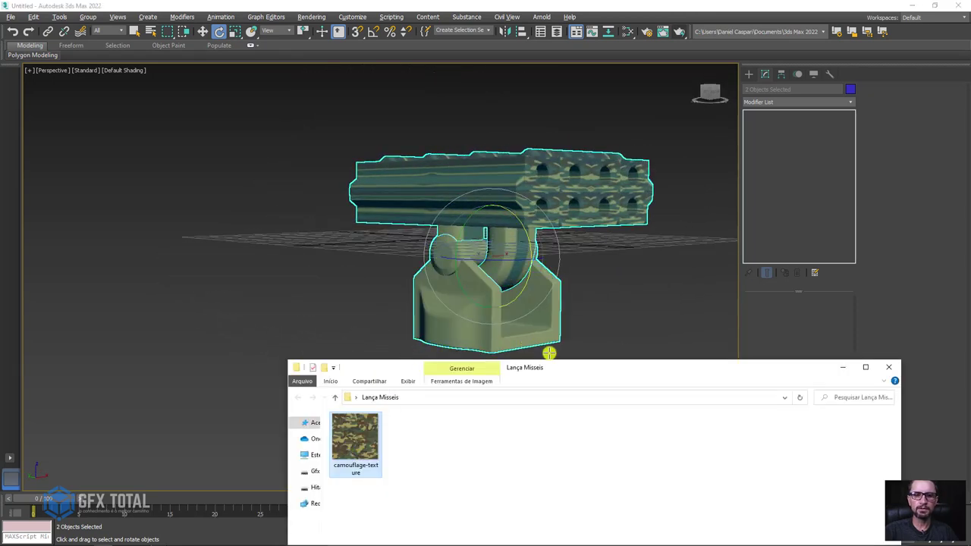
pyautogui.keyDown('alt'); pyautogui.moveTo(634, 322); pyautogui.dragTo(644, 328, button='middle'); pyautogui.keyUp('alt')
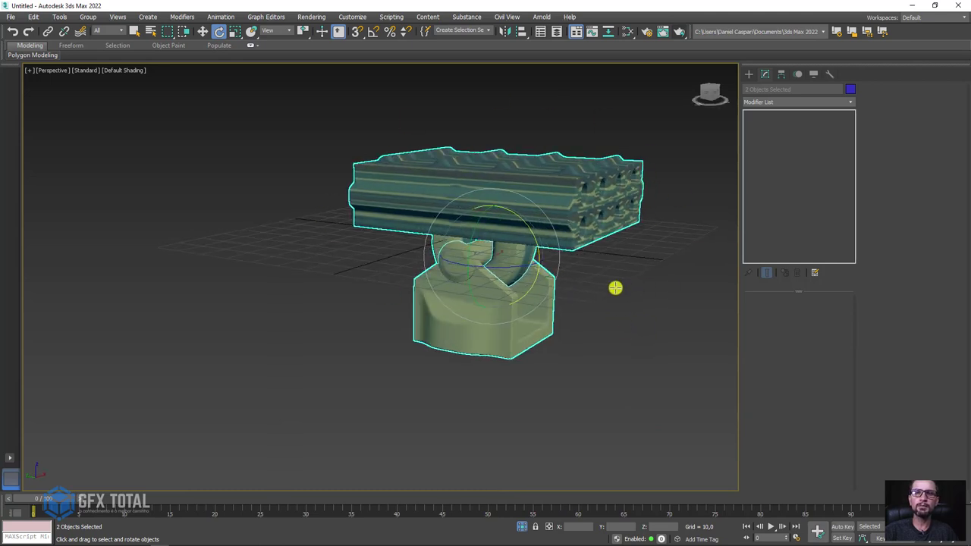
# Select only the tube block and go to its Editable Poly in the stack, showing edged faces.
pyautogui.click(625, 372)
pyautogui.click(561, 205)
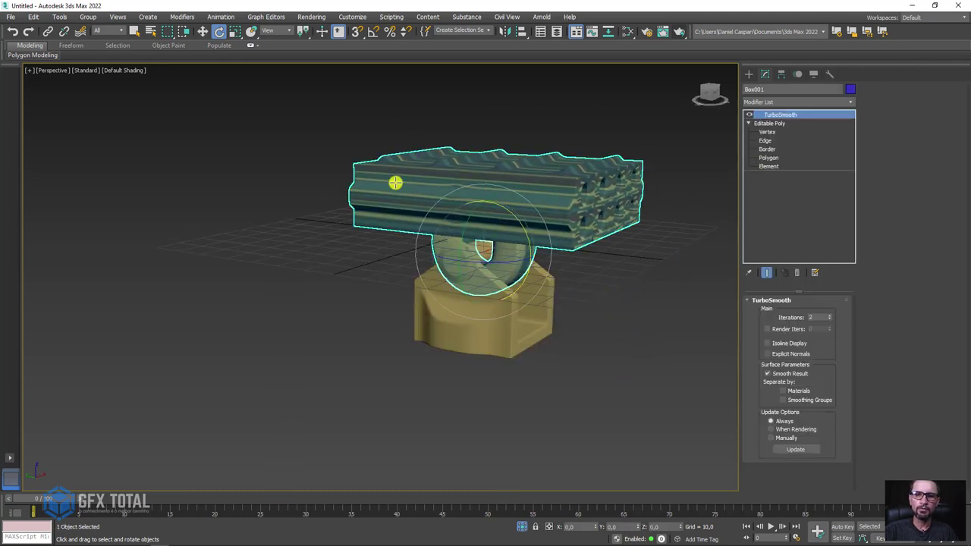
pyautogui.keyDown('alt'); pyautogui.moveTo(470, 204); pyautogui.dragTo(637, 230, button='middle'); pyautogui.keyUp('alt')
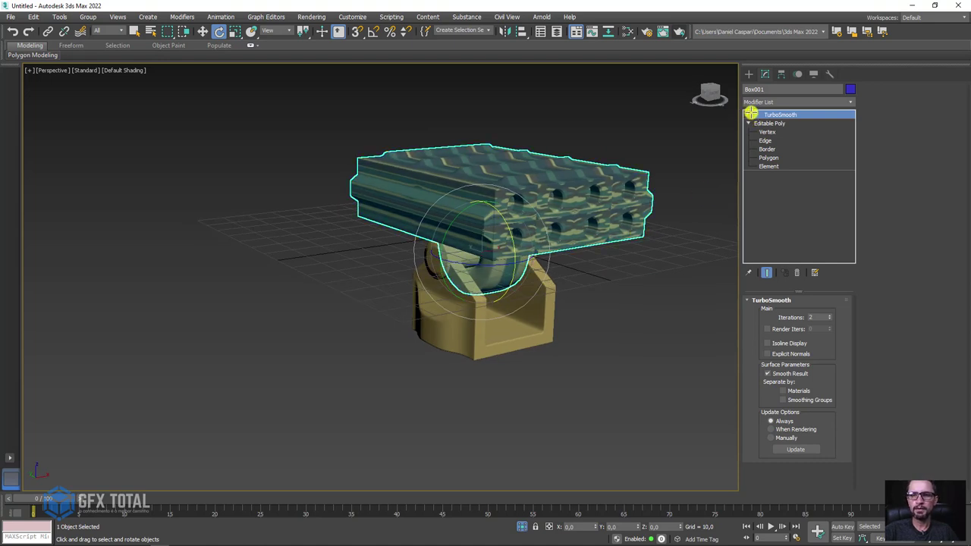
pyautogui.click(758, 123)
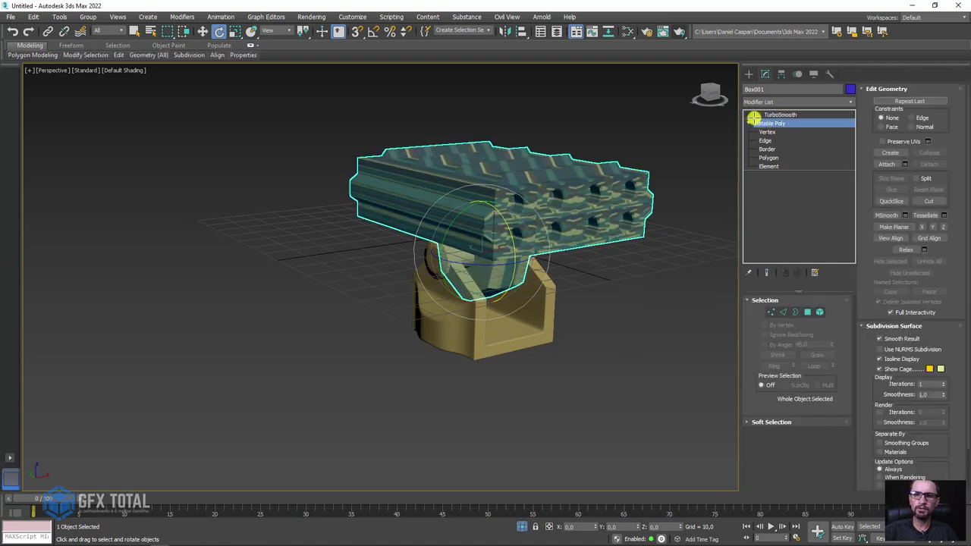
pyautogui.click(749, 122)
pyautogui.press('F4')
pyautogui.keyDown('alt'); pyautogui.moveTo(685, 165); pyautogui.dragTo(575, 205, button='middle'); pyautogui.keyUp('alt')
pyautogui.scroll(2, 569, 206)
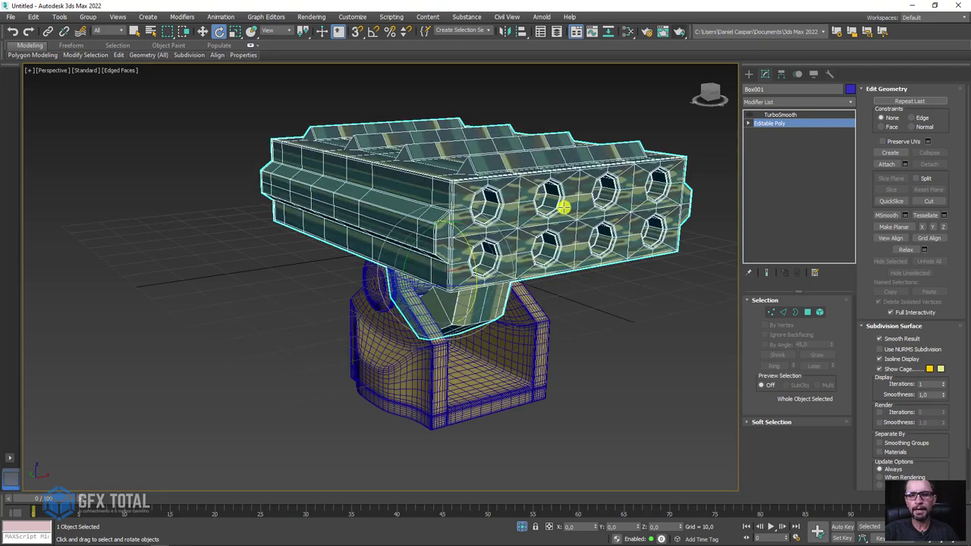
pyautogui.scroll(3, 531, 220)
# Add a UVW Map modifier from the Modifier List above the Editable Poly.
pyautogui.click(851, 104)
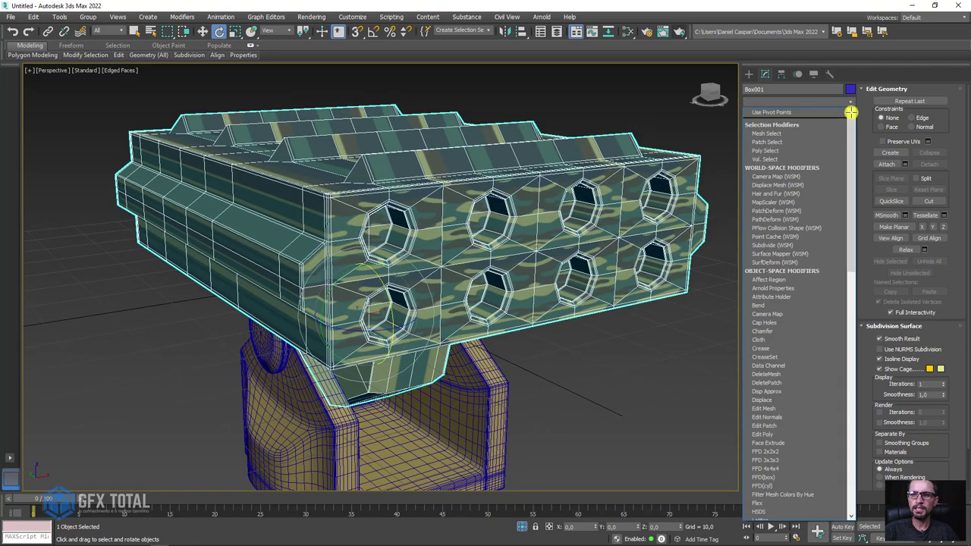
pyautogui.moveTo(847, 113); pyautogui.dragTo(837, 342)
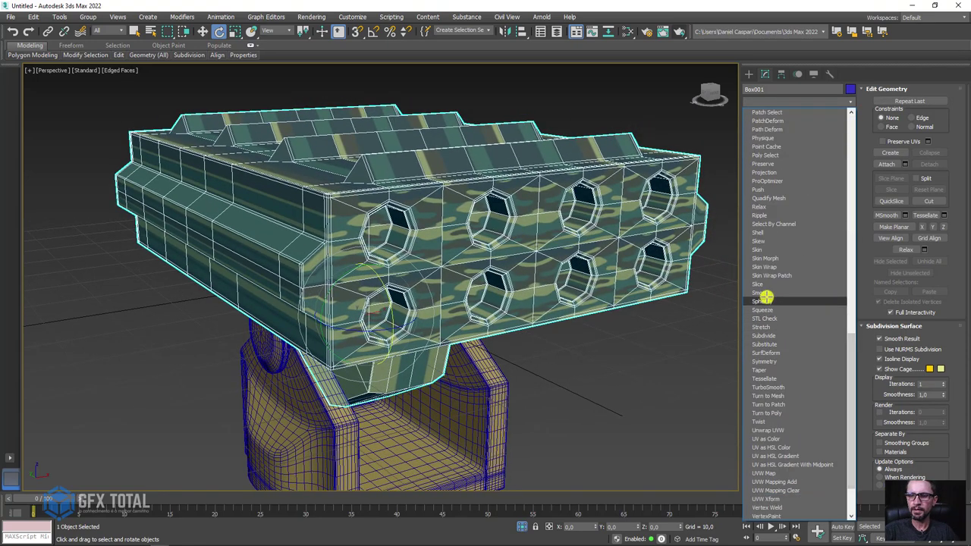
pyautogui.scroll(-2, 774, 341)
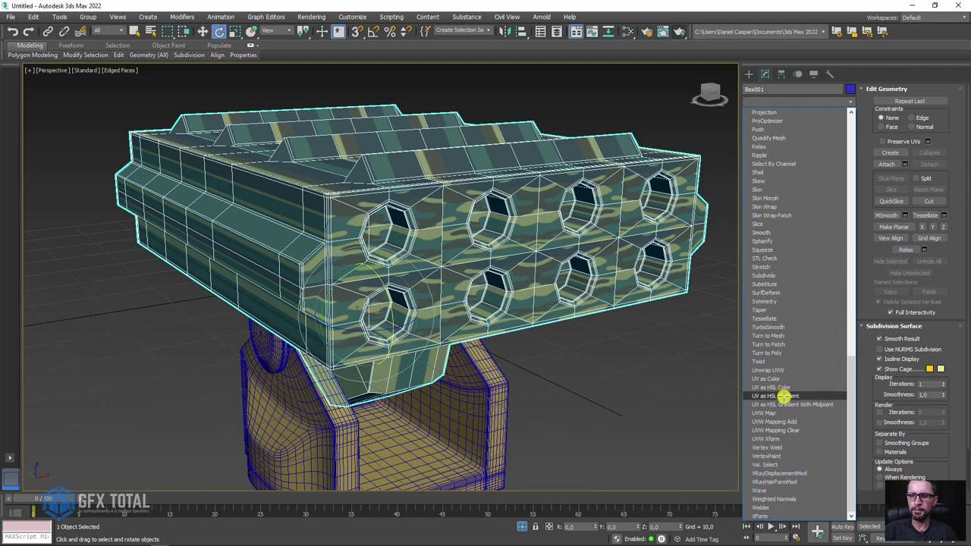
pyautogui.click(769, 414)
# Switch the tube block's UVW Map from Planar to Box mapping, then select the pivot base.
pyautogui.scroll(-3, 655, 340)
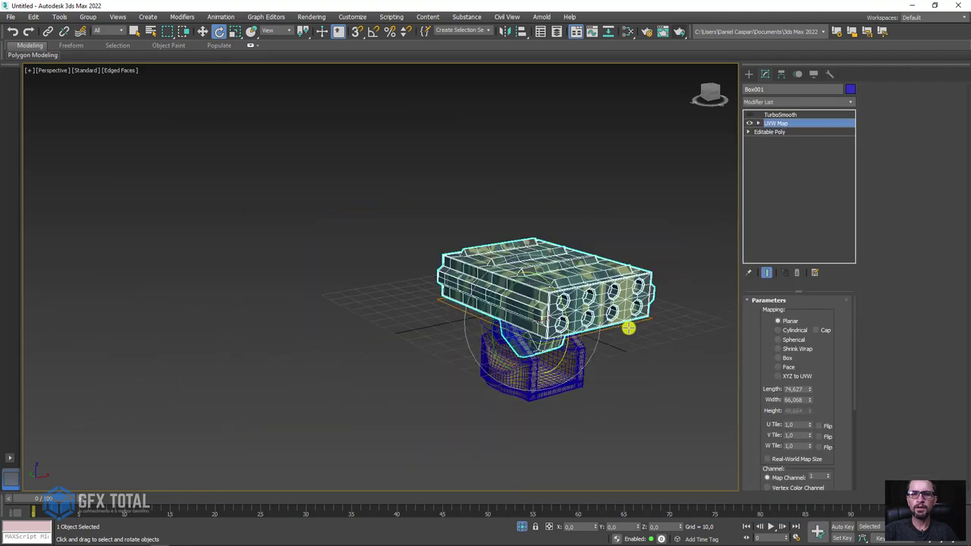
pyautogui.keyDown('alt'); pyautogui.moveTo(625, 325); pyautogui.dragTo(656, 342, button='middle'); pyautogui.keyUp('alt')
pyautogui.scroll(5, 640, 303)
pyautogui.scroll(-3, 640, 303)
pyautogui.press('F4')
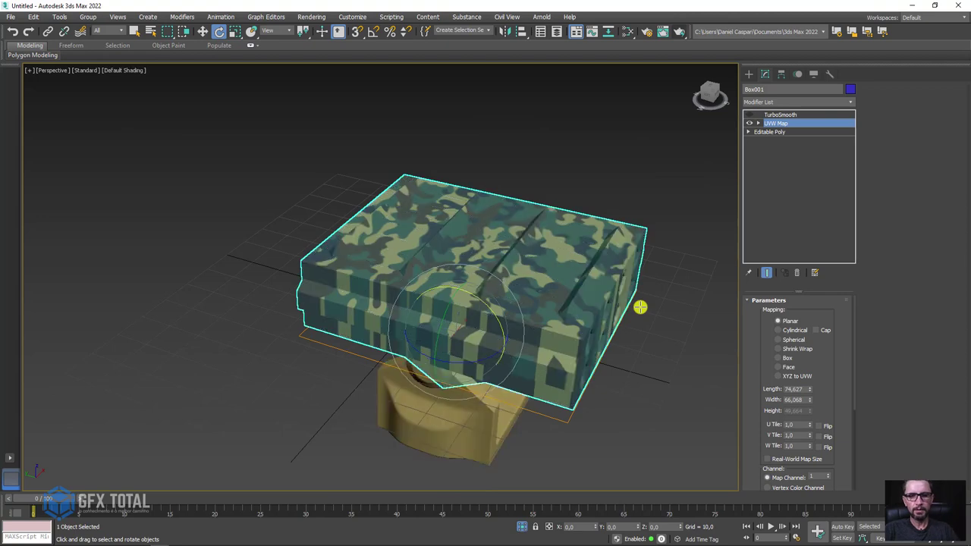
pyautogui.moveTo(640, 304)
pyautogui.keyDown('alt'); pyautogui.mouseDown(button='middle')
pyautogui.moveTo(611, 339)
pyautogui.moveTo(615, 288)
pyautogui.moveTo(669, 258)
pyautogui.moveTo(717, 271)
pyautogui.moveTo(609, 303)
pyautogui.mouseUp(button='middle'); pyautogui.keyUp('alt')
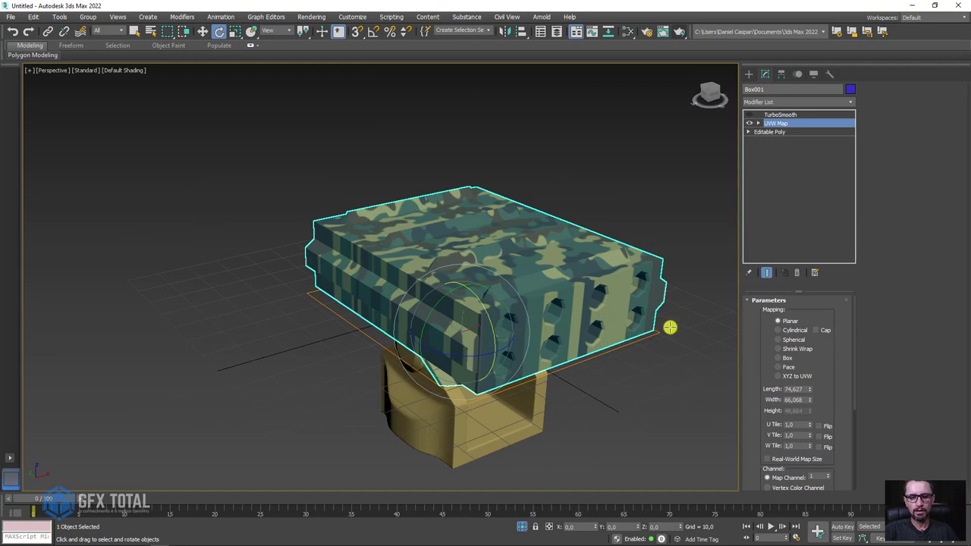
pyautogui.press('F4')
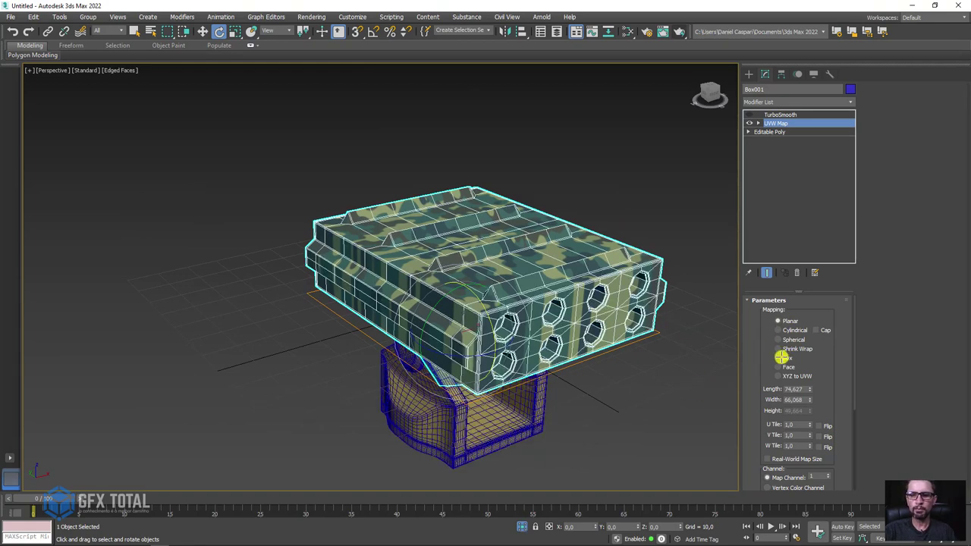
pyautogui.click(779, 357)
pyautogui.press('F4')
pyautogui.moveTo(644, 329)
pyautogui.keyDown('alt'); pyautogui.mouseDown(button='middle')
pyautogui.moveTo(603, 336)
pyautogui.moveTo(604, 309)
pyautogui.moveTo(657, 301)
pyautogui.moveTo(691, 277)
pyautogui.moveTo(710, 284)
pyautogui.moveTo(642, 322)
pyautogui.moveTo(799, 121)
pyautogui.mouseUp(button='middle'); pyautogui.keyUp('alt')
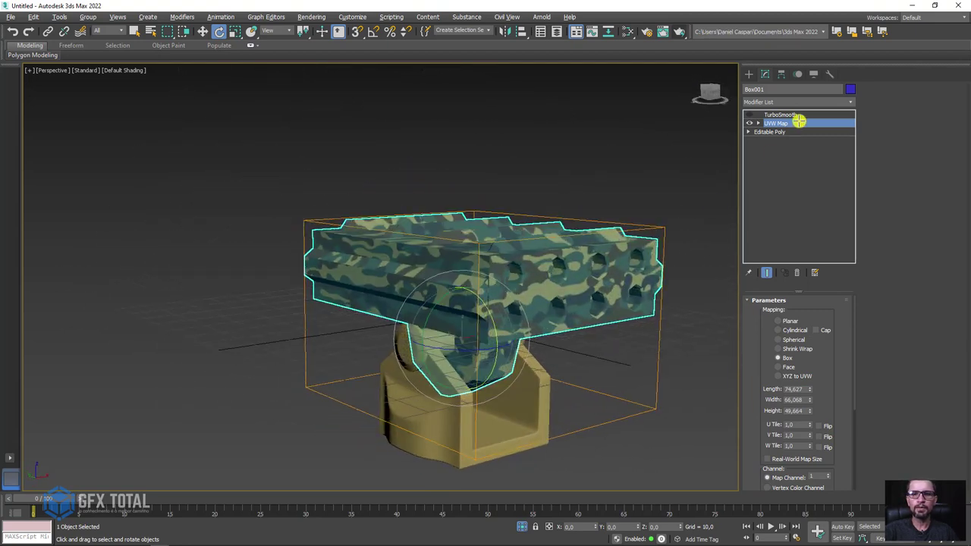
pyautogui.click(520, 450)
pyautogui.keyDown('alt'); pyautogui.moveTo(521, 451); pyautogui.dragTo(577, 318, button='middle'); pyautogui.keyUp('alt')
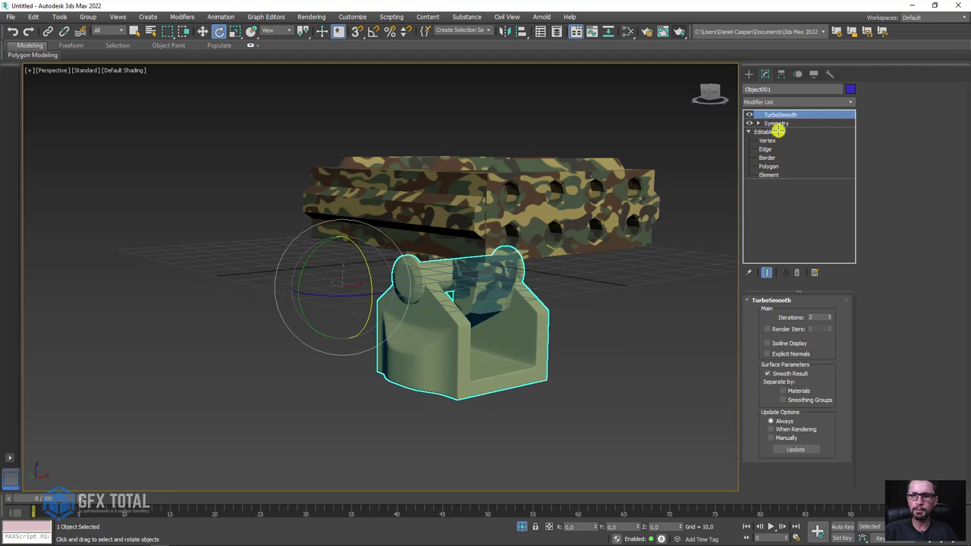
# Add a Box-mapped UVW Map above the pivot base's Symmetry modifier and expand its sub-levels.
pyautogui.click(776, 124)
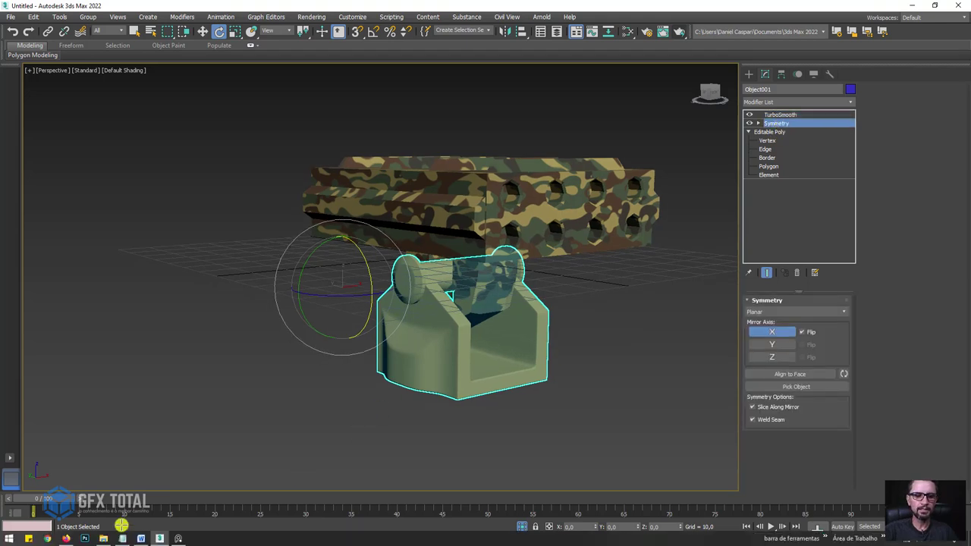
pyautogui.click(103, 539)
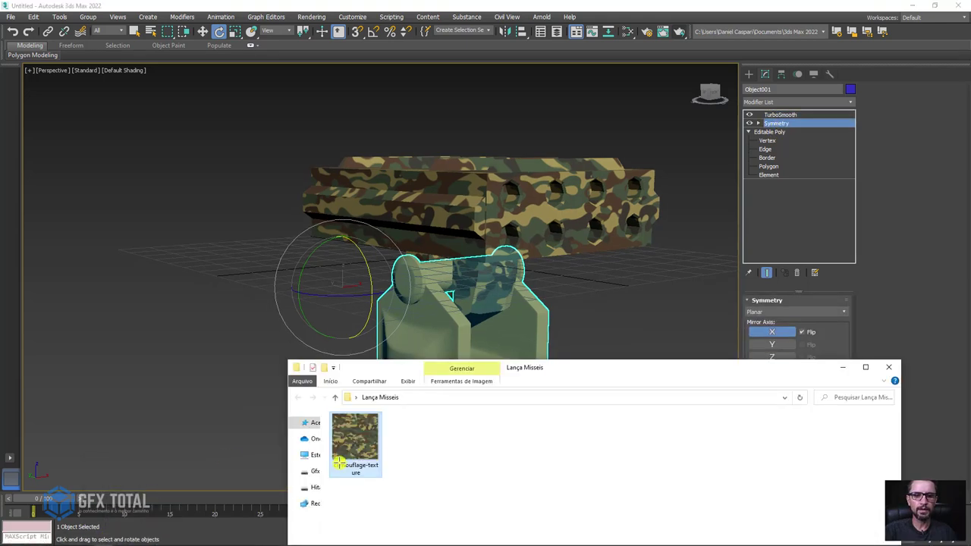
pyautogui.click(847, 367)
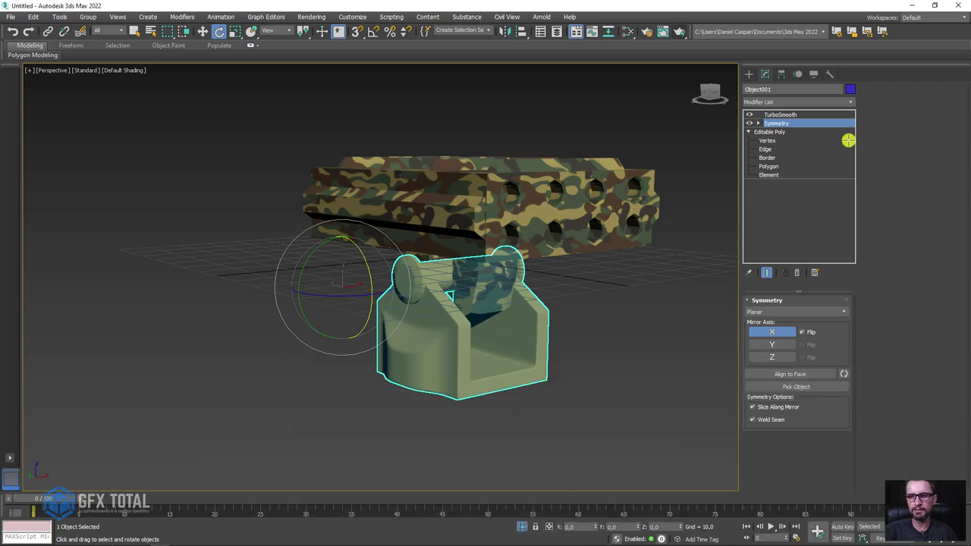
pyautogui.click(847, 102)
pyautogui.moveTo(852, 134); pyautogui.dragTo(842, 412)
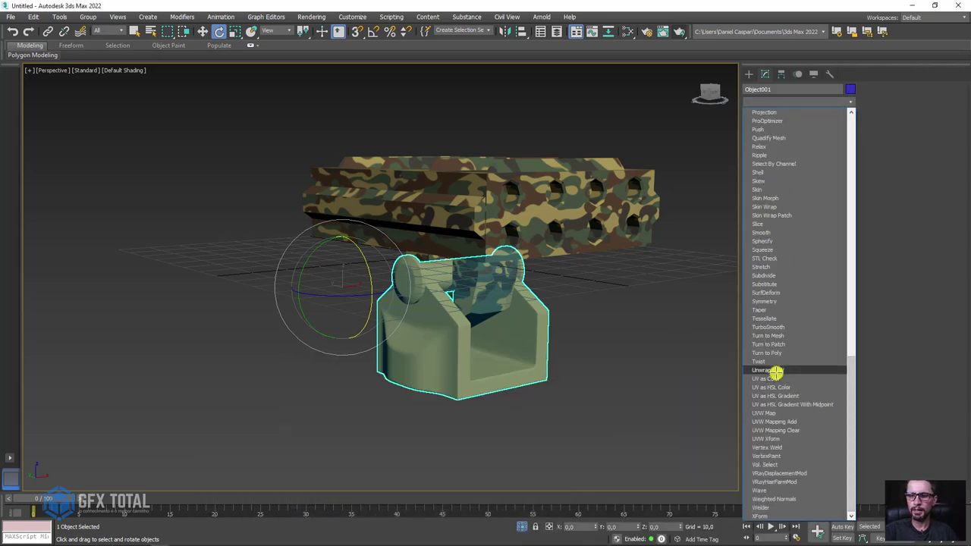
pyautogui.click(768, 412)
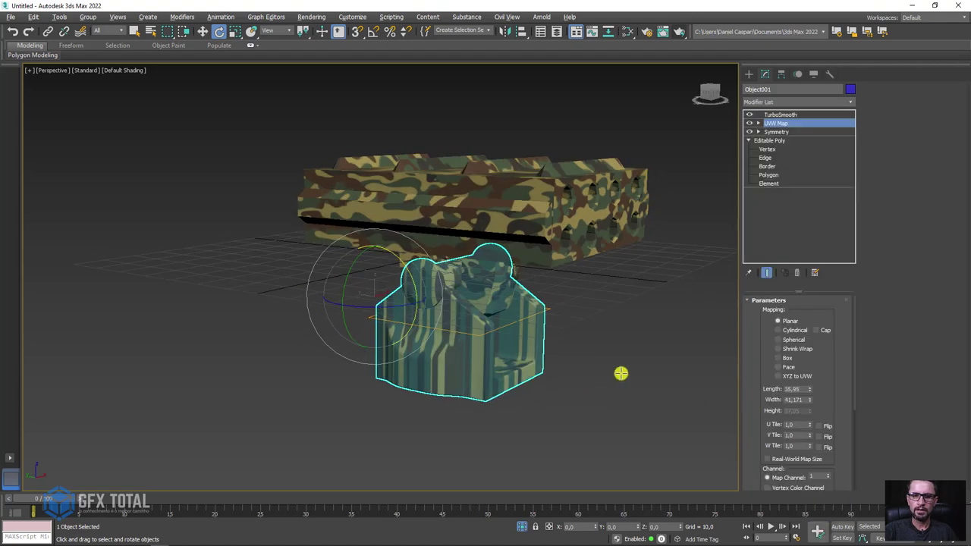
pyautogui.click(778, 357)
pyautogui.keyDown('alt'); pyautogui.moveTo(637, 354); pyautogui.dragTo(663, 349, button='middle'); pyautogui.keyUp('alt')
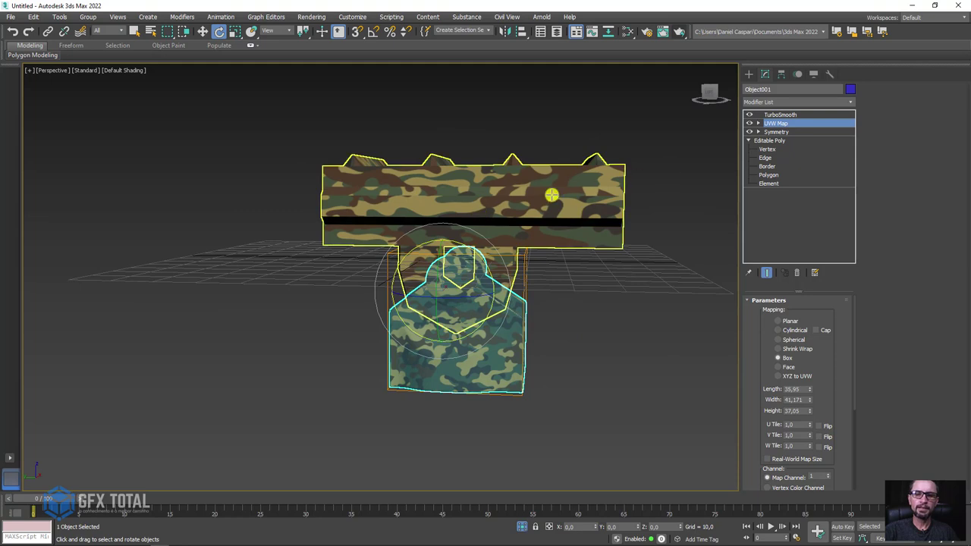
pyautogui.click(757, 123)
# Scale the base's UVW Map gizmo much larger so the camouflage pattern appears bigger.
pyautogui.click(775, 132)
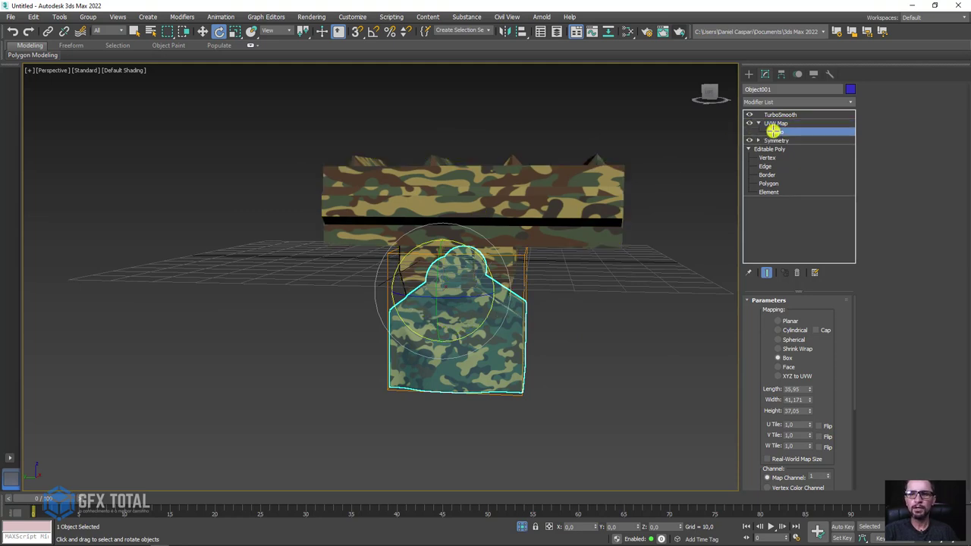
pyautogui.press('r')
pyautogui.moveTo(462, 303)
pyautogui.mouseDown()
pyautogui.moveTo(526, 254)
pyautogui.moveTo(508, 262)
pyautogui.mouseUp()
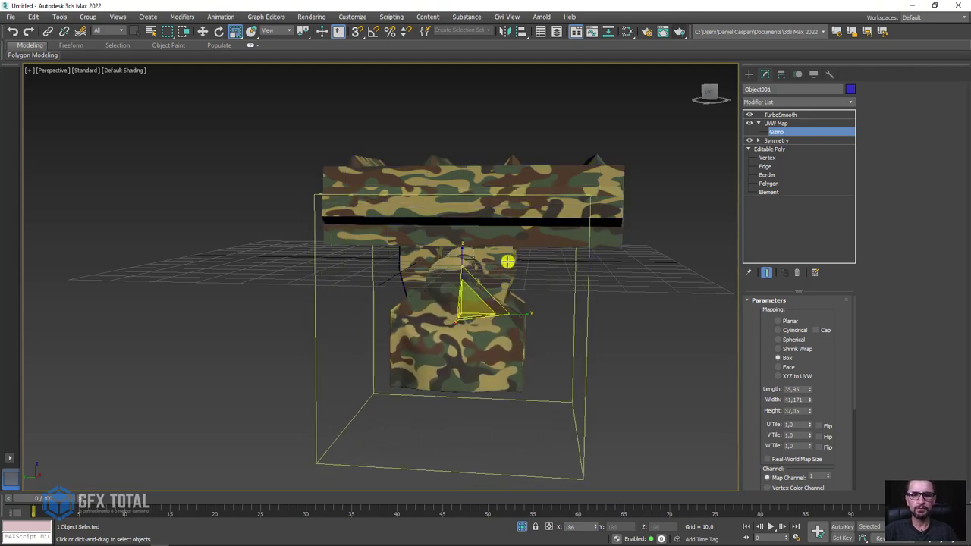
pyautogui.moveTo(547, 329)
pyautogui.keyDown('alt'); pyautogui.mouseDown(button='middle')
pyautogui.moveTo(439, 318)
pyautogui.moveTo(544, 342)
pyautogui.moveTo(497, 321)
pyautogui.mouseUp(button='middle'); pyautogui.keyUp('alt')
# Exit gizmo editing, collapse the stack, select the tube block and bring up Standard Primitives.
pyautogui.click(760, 124)
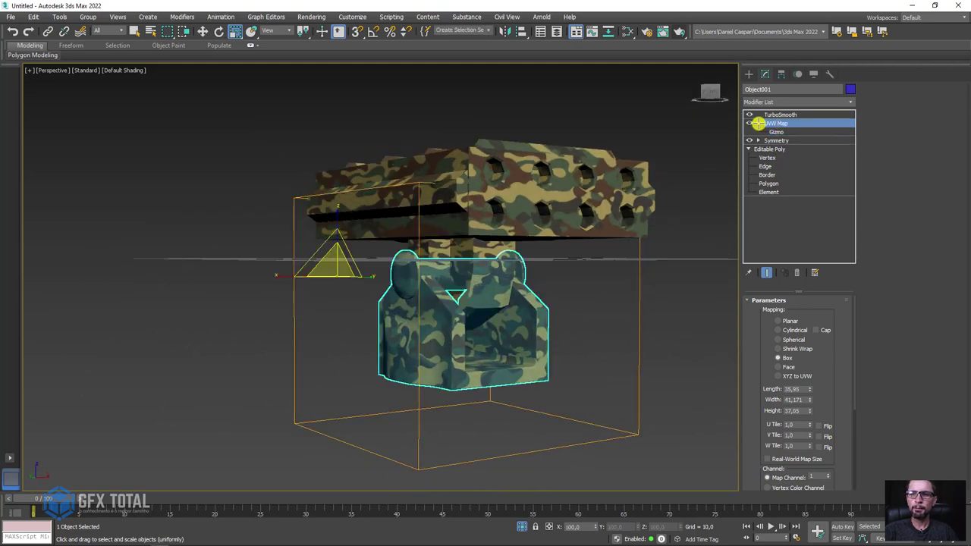
pyautogui.click(758, 123)
pyautogui.click(749, 141)
pyautogui.keyDown('alt'); pyautogui.moveTo(553, 238); pyautogui.dragTo(412, 234, button='middle'); pyautogui.keyUp('alt')
pyautogui.click(412, 235)
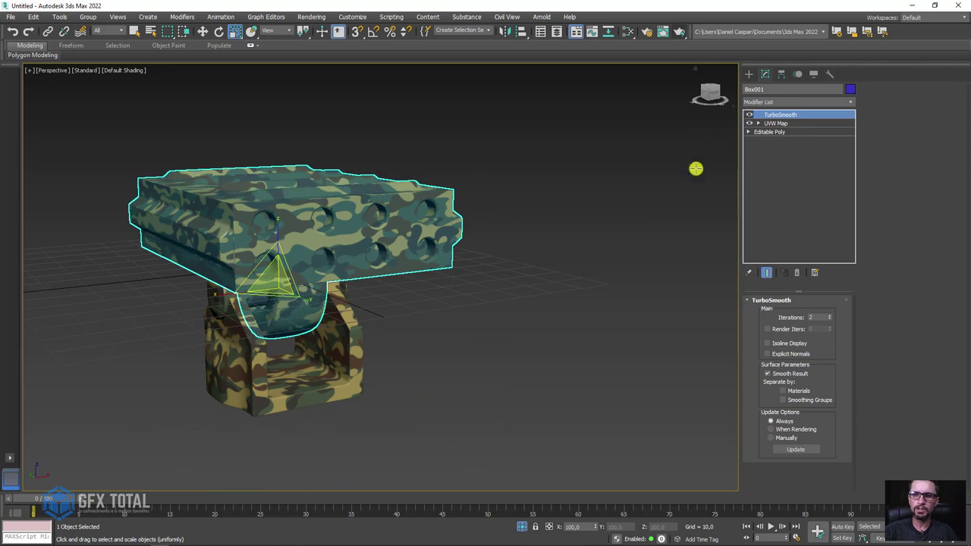
pyautogui.moveTo(600, 254)
pyautogui.keyDown('alt'); pyautogui.mouseDown(button='middle')
pyautogui.moveTo(575, 253)
pyautogui.moveTo(705, 251)
pyautogui.mouseUp(button='middle'); pyautogui.keyUp('alt')
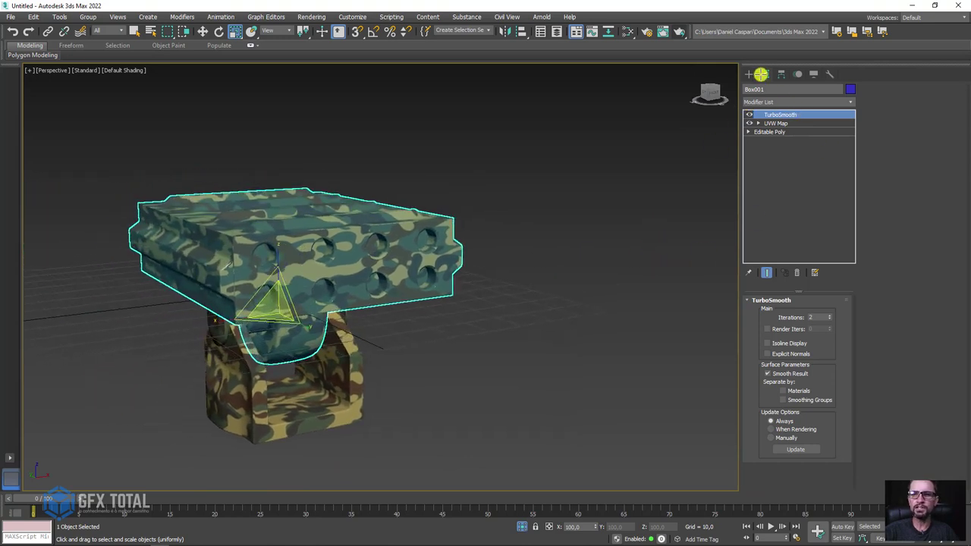
pyautogui.click(745, 73)
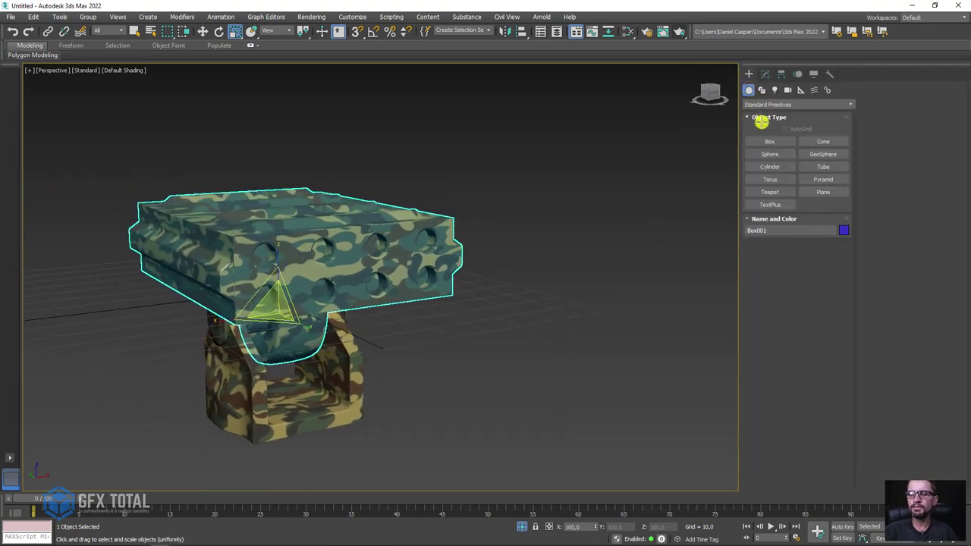
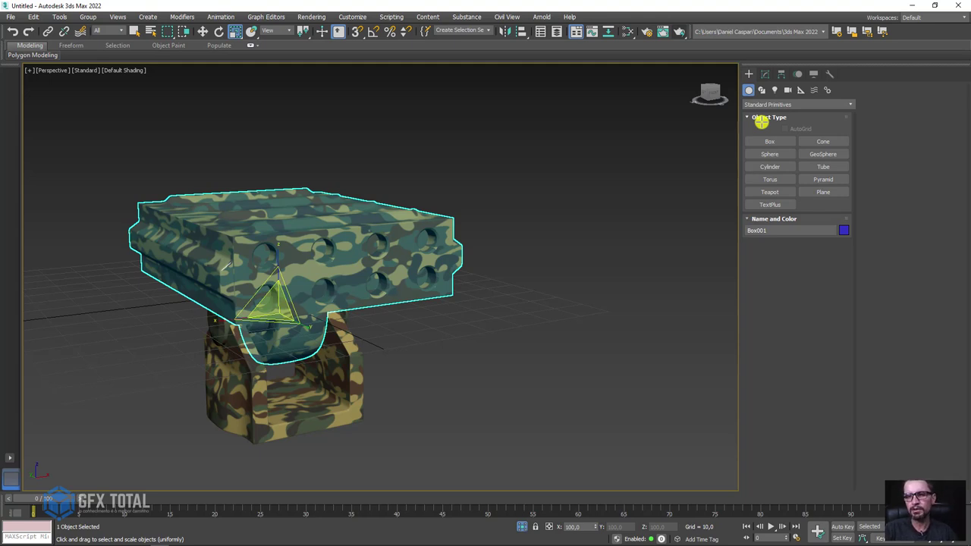
# Create a pink OilTank extended primitive beside the camouflage launcher and turn on Edged Faces.
pyautogui.click(766, 166)
pyautogui.keyDown('alt'); pyautogui.moveTo(532, 305); pyautogui.dragTo(267, 338, button='middle'); pyautogui.keyUp('alt')
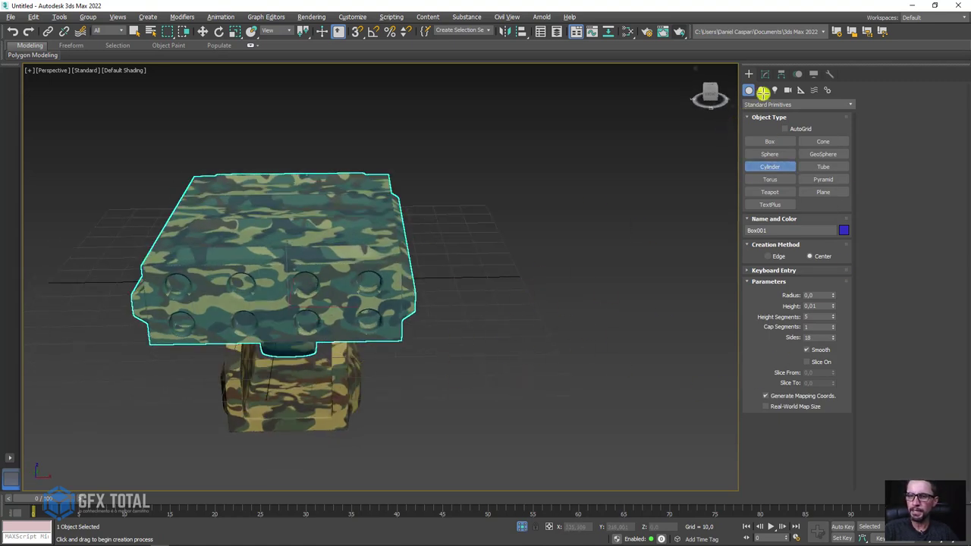
pyautogui.click(759, 104)
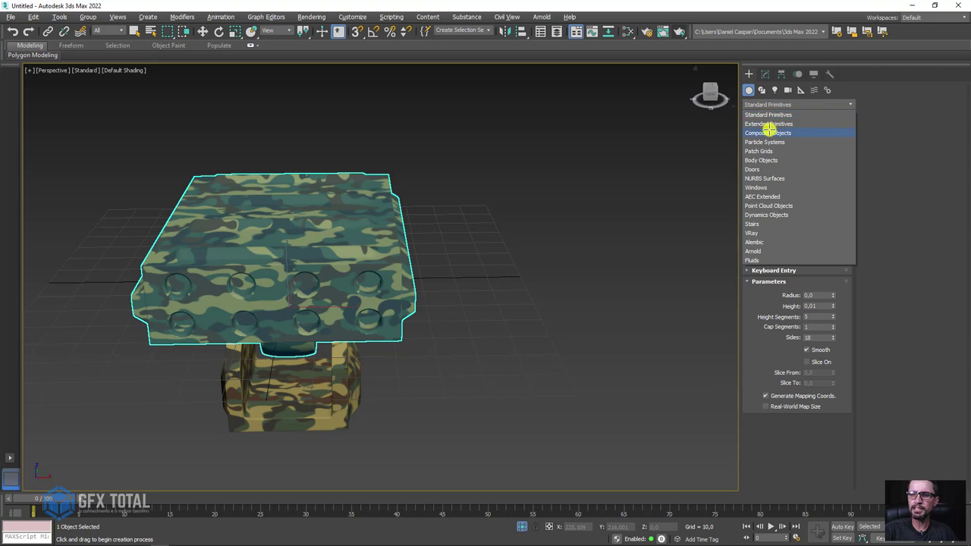
pyautogui.click(765, 124)
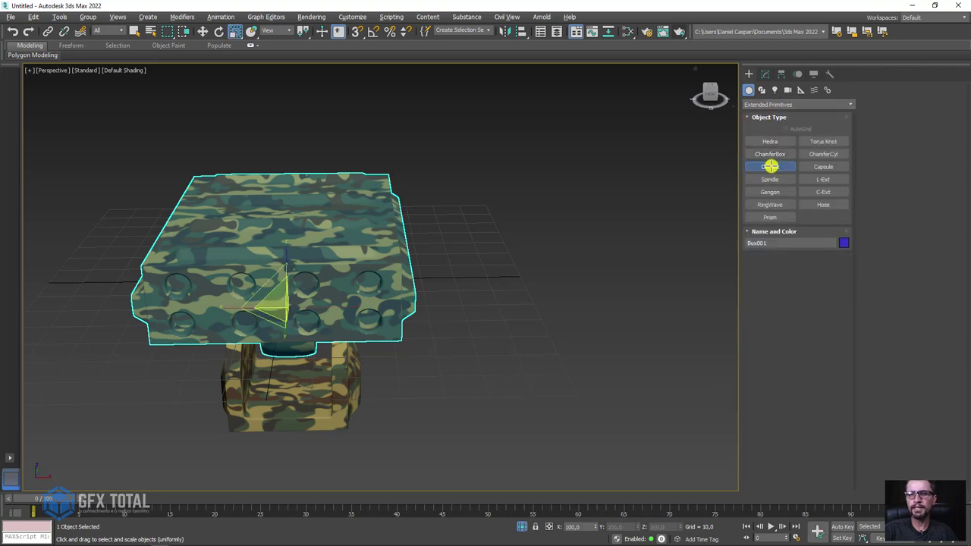
pyautogui.click(769, 166)
pyautogui.moveTo(532, 348); pyautogui.dragTo(565, 352)
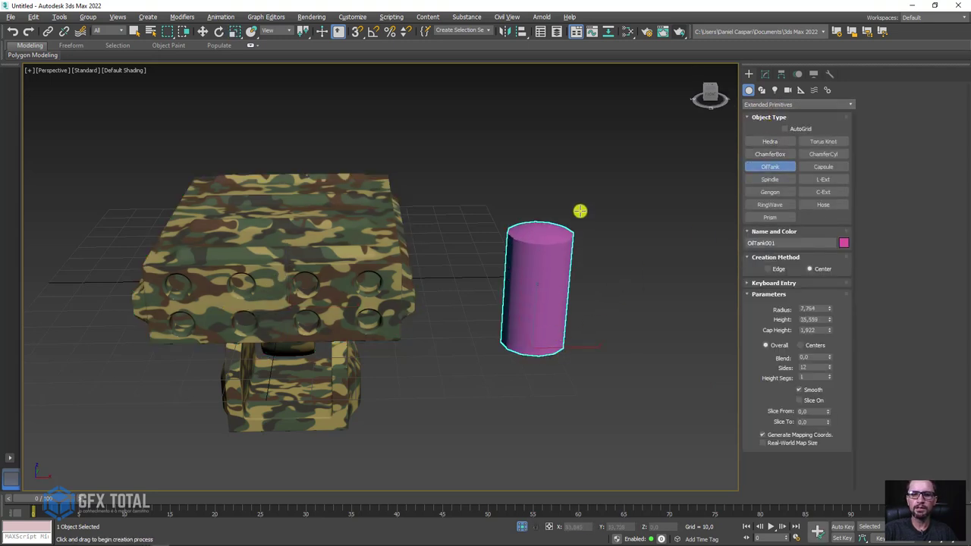
pyautogui.press('F4')
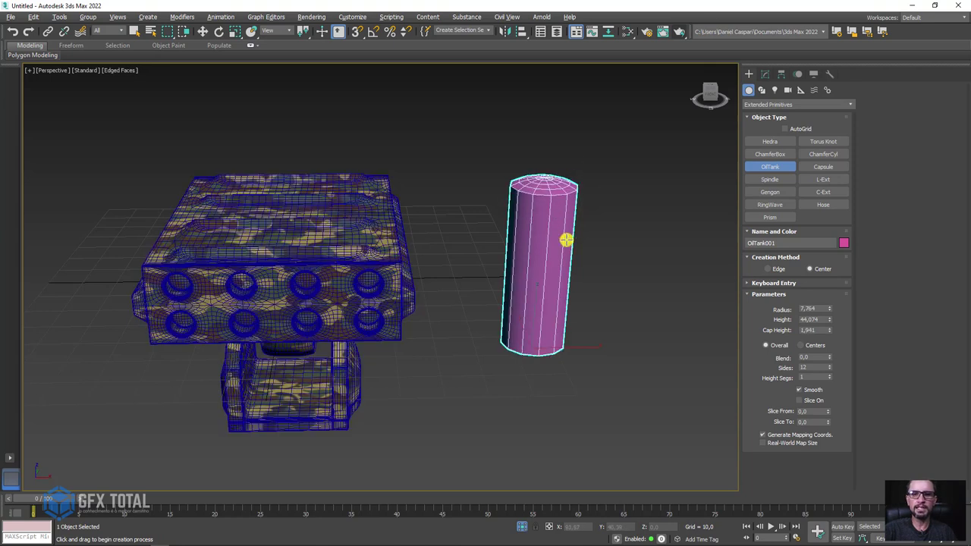
pyautogui.press('r')
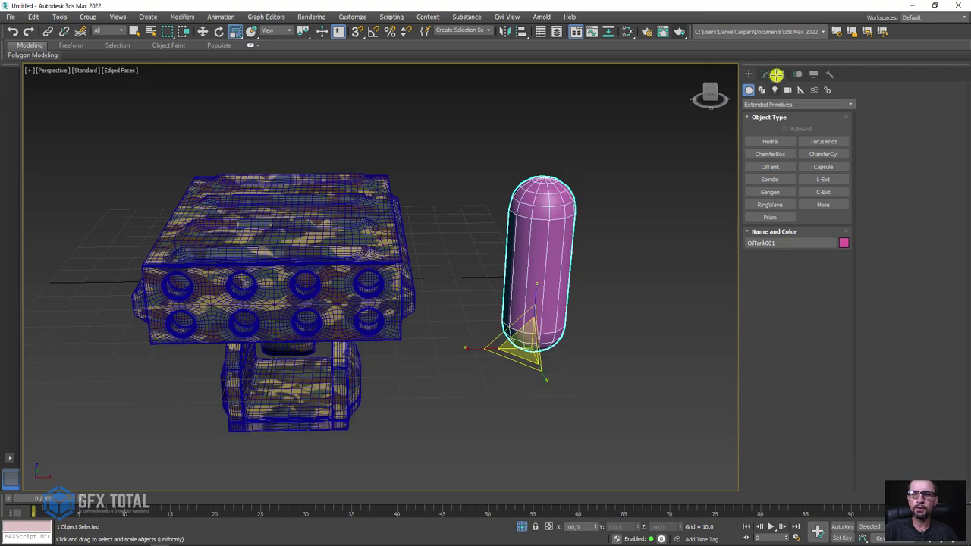
pyautogui.click(773, 74)
# Add an Edit Poly modifier to the capsule and scale its top vertices into a point.
pyautogui.click(850, 101)
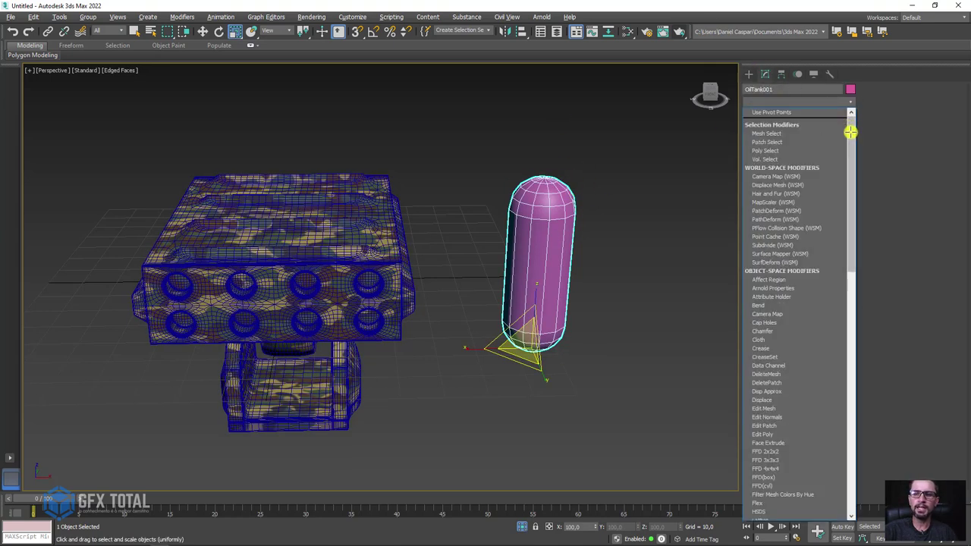
pyautogui.moveTo(851, 132); pyautogui.dragTo(850, 185)
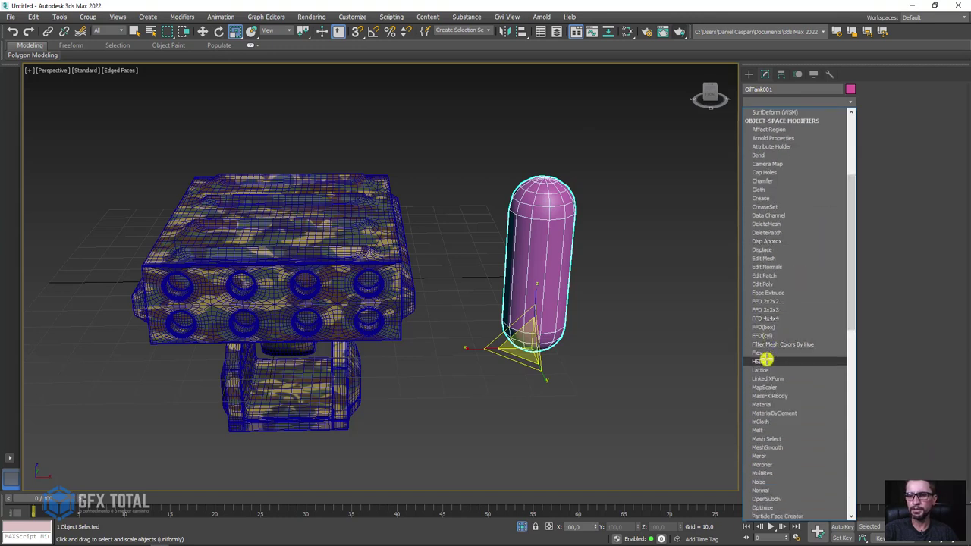
pyautogui.click(772, 283)
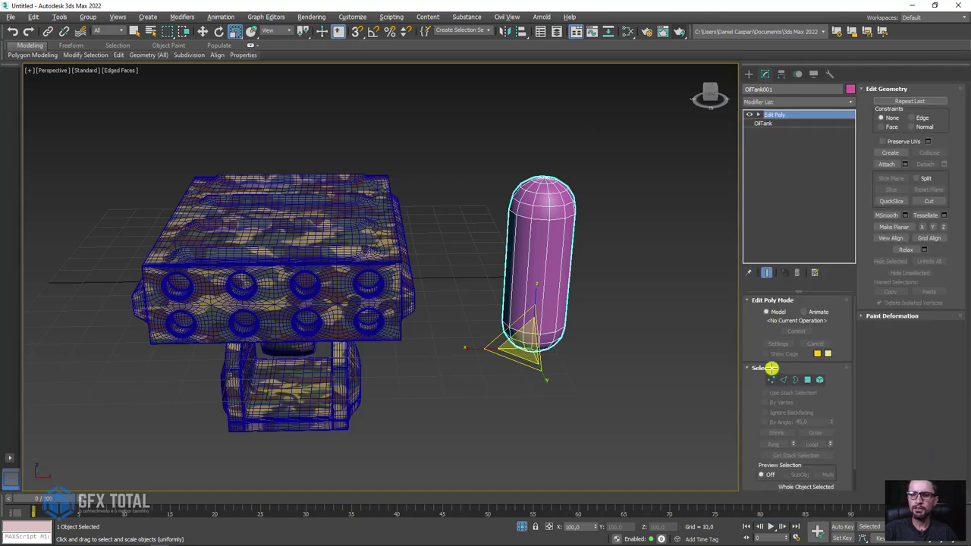
pyautogui.click(772, 379)
pyautogui.moveTo(641, 129); pyautogui.dragTo(492, 231)
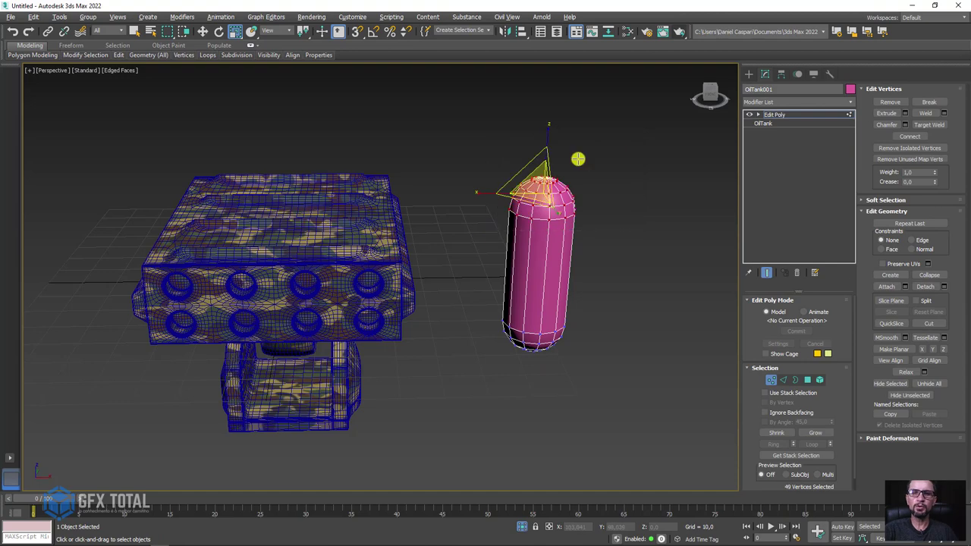
pyautogui.moveTo(550, 132); pyautogui.dragTo(577, 21)
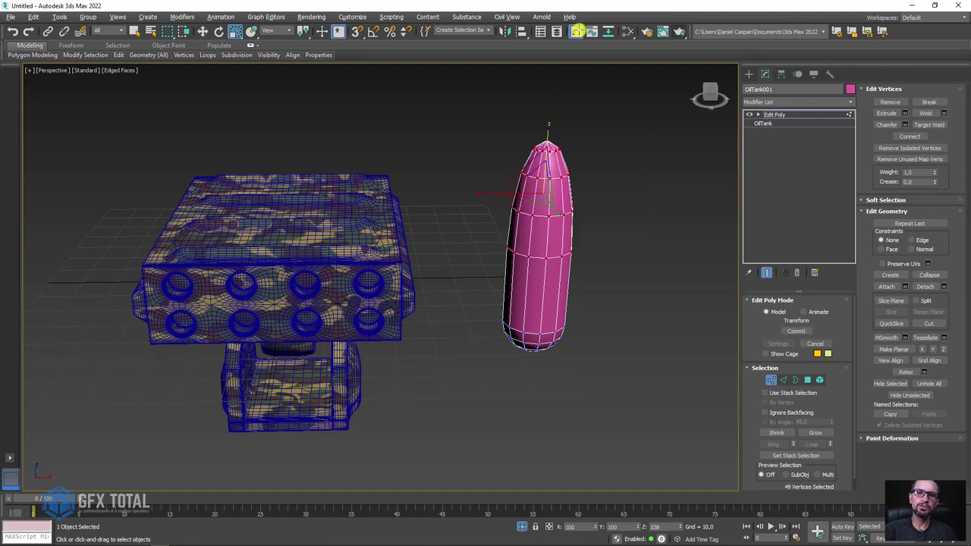
# Move the rocket's top vertices upward to stretch it much taller.
pyautogui.moveTo(556, 159)
pyautogui.keyDown('alt'); pyautogui.mouseDown(button='middle')
pyautogui.moveTo(583, 256)
pyautogui.moveTo(615, 193)
pyautogui.mouseUp(button='middle'); pyautogui.keyUp('alt')
pyautogui.moveTo(480, 317); pyautogui.dragTo(478, 318)
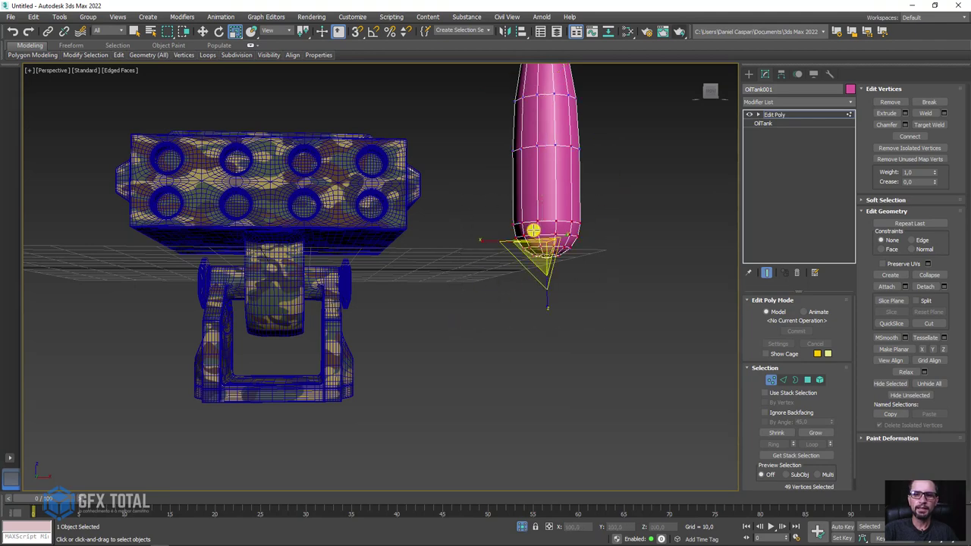
pyautogui.scroll(3, 534, 230)
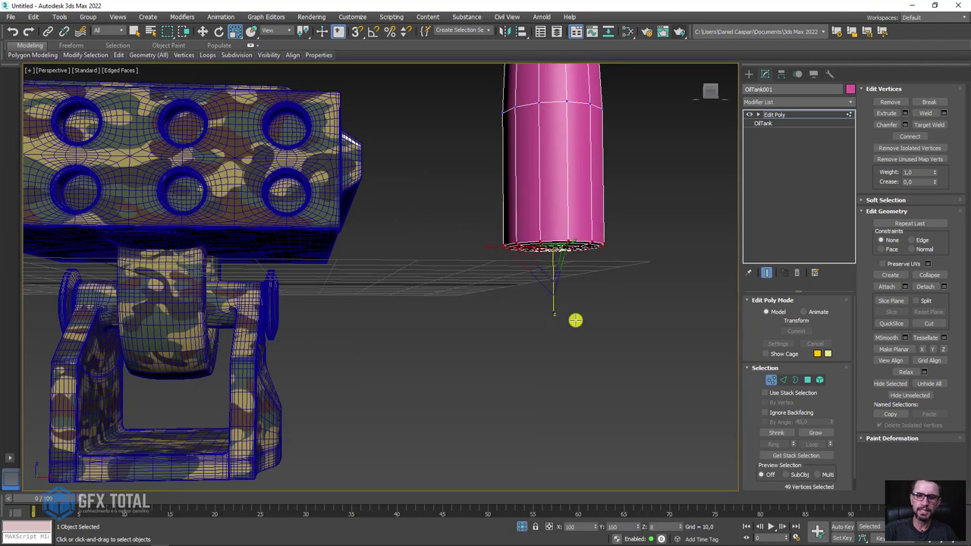
pyautogui.scroll(-5, 531, 156)
pyautogui.keyDown('alt'); pyautogui.moveTo(519, 149); pyautogui.dragTo(507, 320, button='middle'); pyautogui.keyUp('alt')
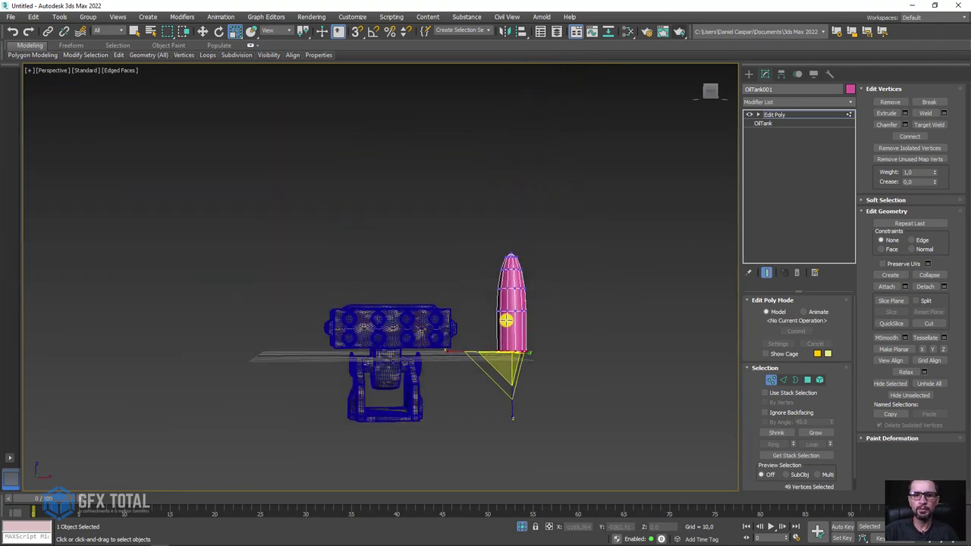
pyautogui.keyDown('alt'); pyautogui.moveTo(486, 226); pyautogui.dragTo(490, 278, button='middle'); pyautogui.keyUp('alt')
pyautogui.press('w')
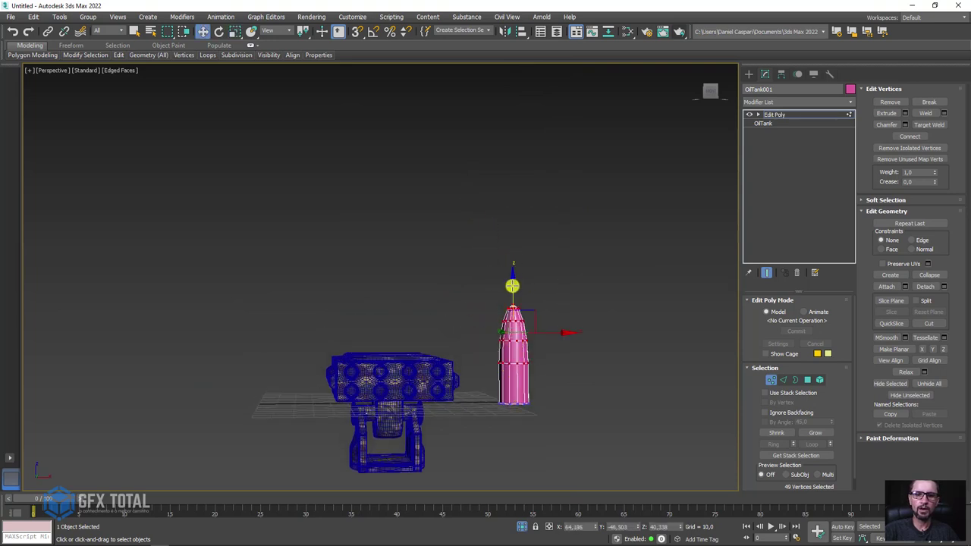
pyautogui.moveTo(513, 282)
pyautogui.mouseDown()
pyautogui.moveTo(514, 134)
pyautogui.moveTo(581, 107)
pyautogui.mouseUp()
# Select the whole rocket as an element and scale it down uniformly.
pyautogui.click(766, 114)
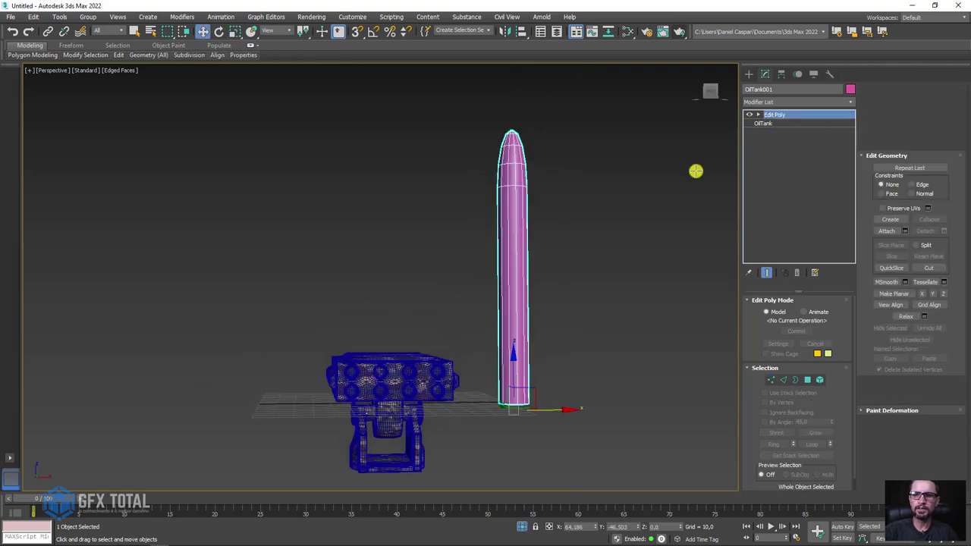
pyautogui.click(820, 380)
pyautogui.click(502, 402)
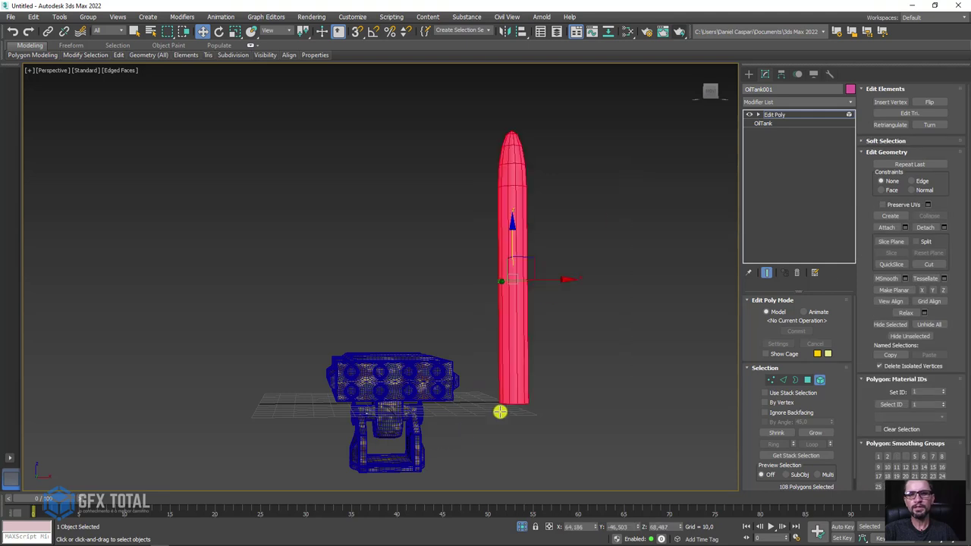
pyautogui.press('r')
pyautogui.moveTo(506, 302); pyautogui.dragTo(530, 431)
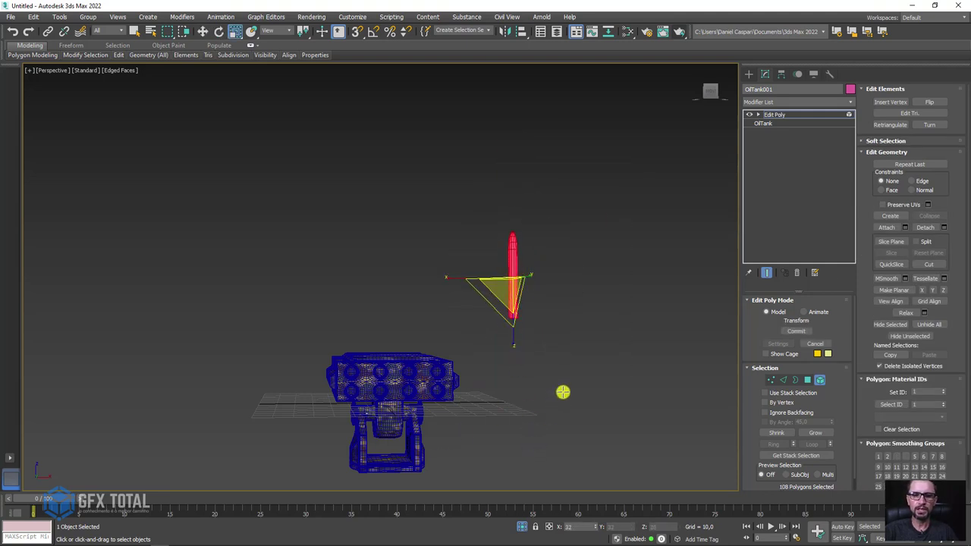
# Exit sub-object mode and orbit to a low frontal view of the launcher and rocket.
pyautogui.click(771, 379)
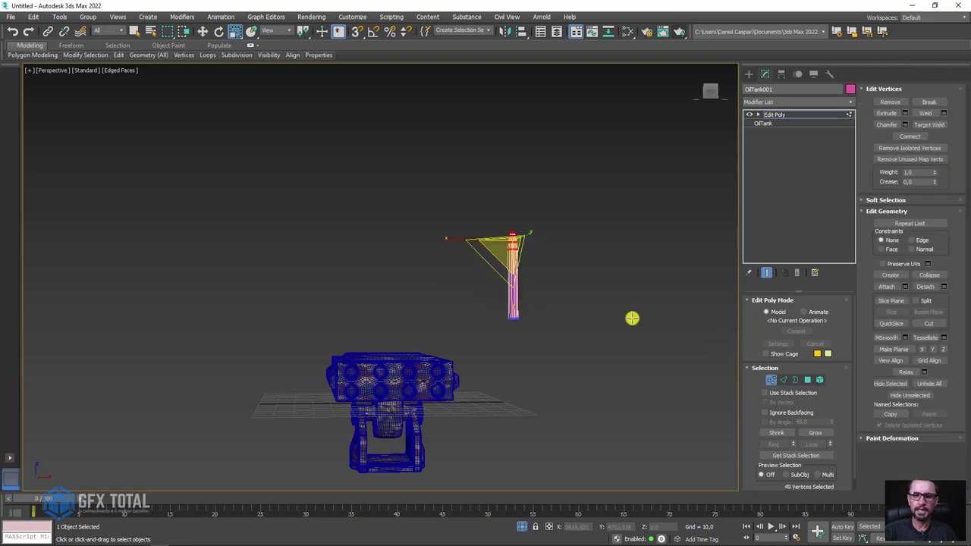
pyautogui.press('w')
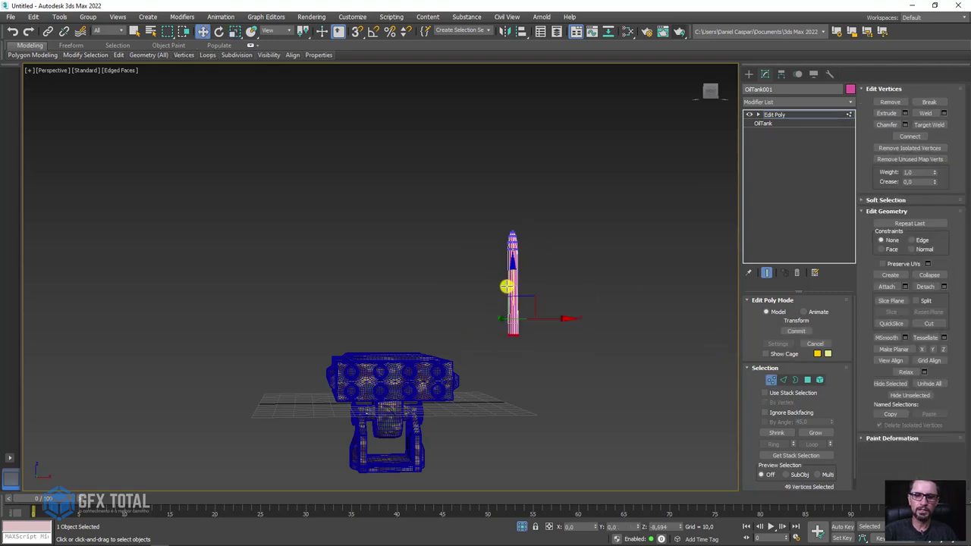
pyautogui.scroll(3, 514, 329)
pyautogui.scroll(3, 514, 329)
pyautogui.click(778, 113)
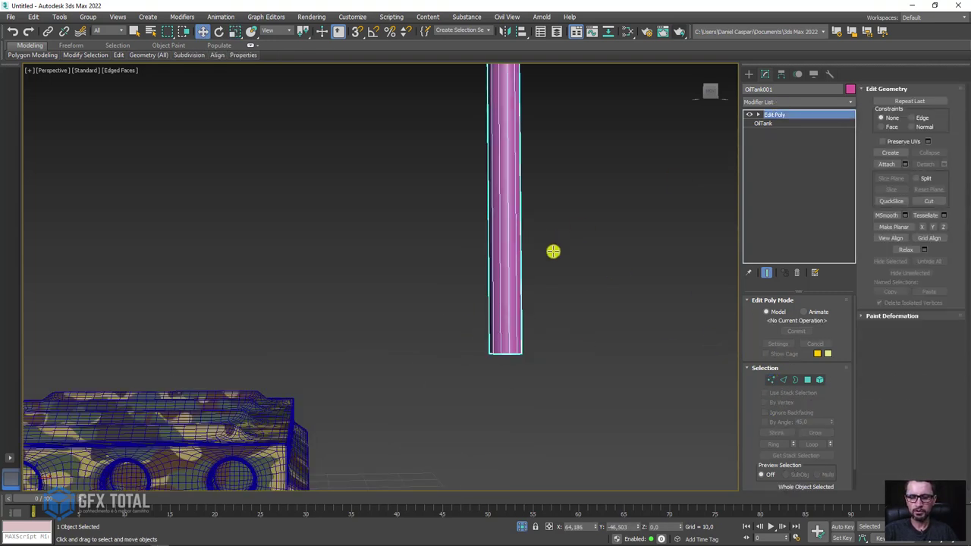
pyautogui.keyDown('alt'); pyautogui.moveTo(555, 251); pyautogui.dragTo(495, 346, button='middle'); pyautogui.keyUp('alt')
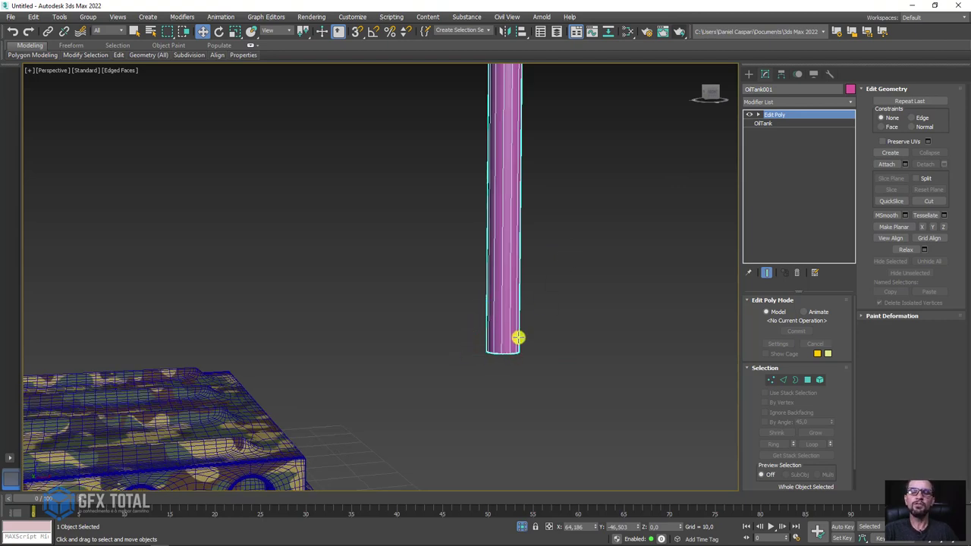
pyautogui.moveTo(498, 331)
pyautogui.keyDown('alt'); pyautogui.mouseDown(button='middle')
pyautogui.moveTo(485, 412)
pyautogui.moveTo(480, 198)
pyautogui.mouseUp(button='middle'); pyautogui.keyUp('alt')
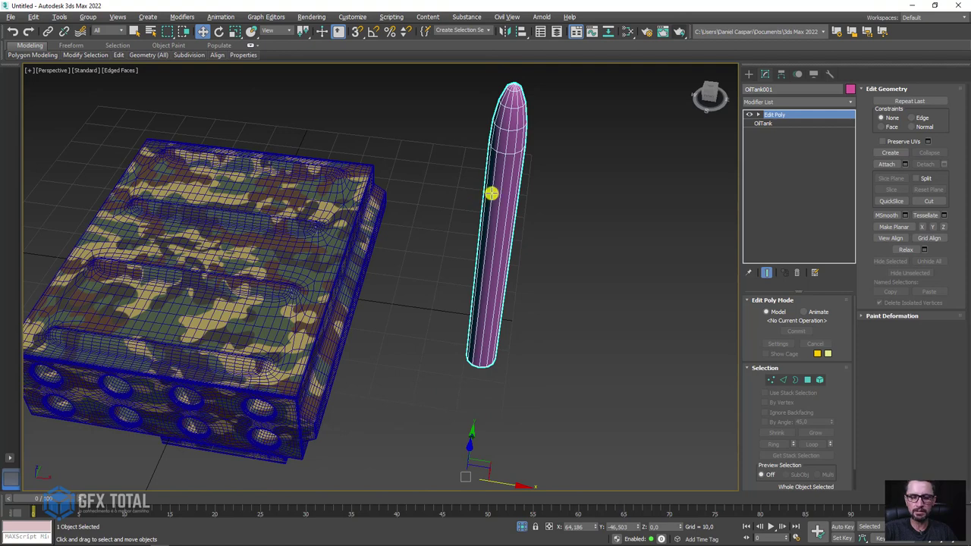
pyautogui.keyDown('alt'); pyautogui.moveTo(486, 235); pyautogui.dragTo(273, 409, button='middle'); pyautogui.keyUp('alt')
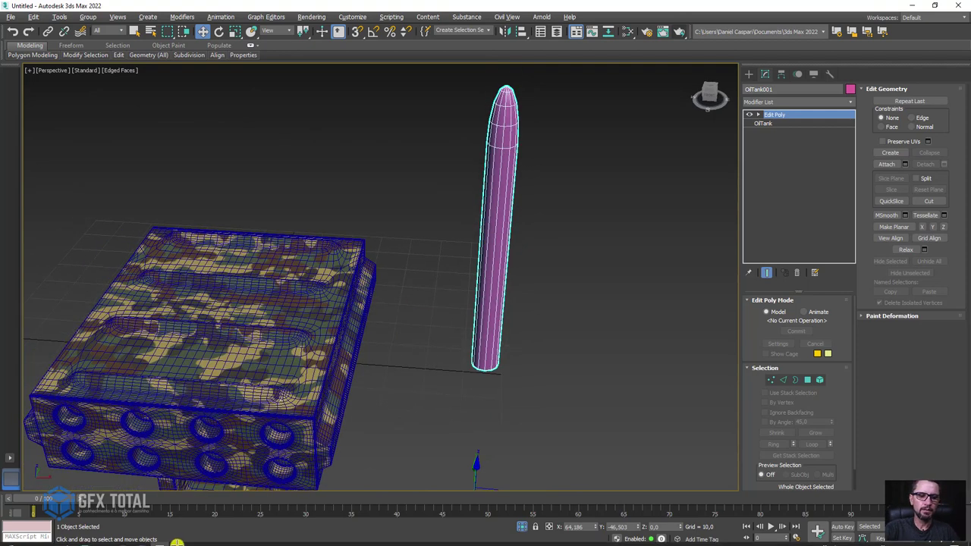
# Zoom and pan the PureRef board onto the rocket launch photo, then close PureRef.
pyautogui.click(180, 538)
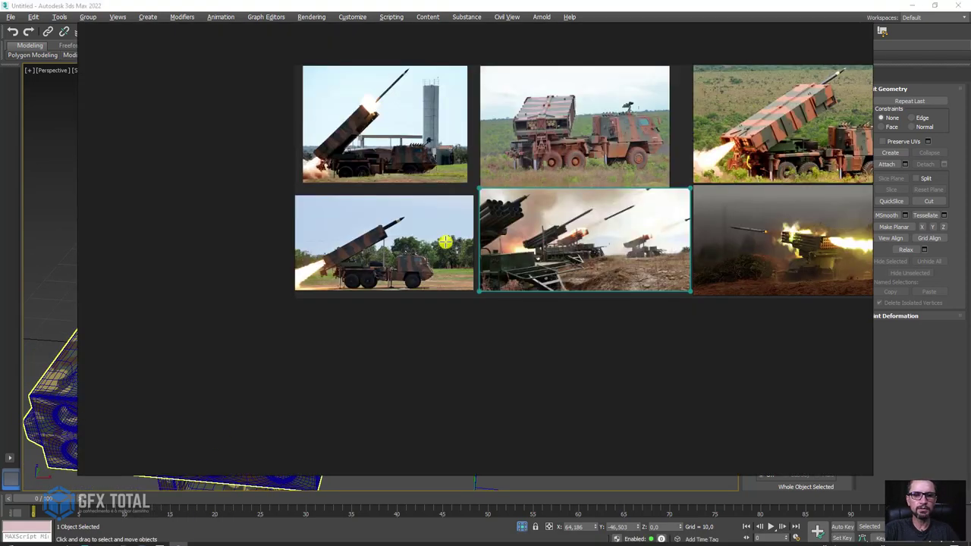
pyautogui.scroll(2, 419, 106)
pyautogui.scroll(2, 373, 98)
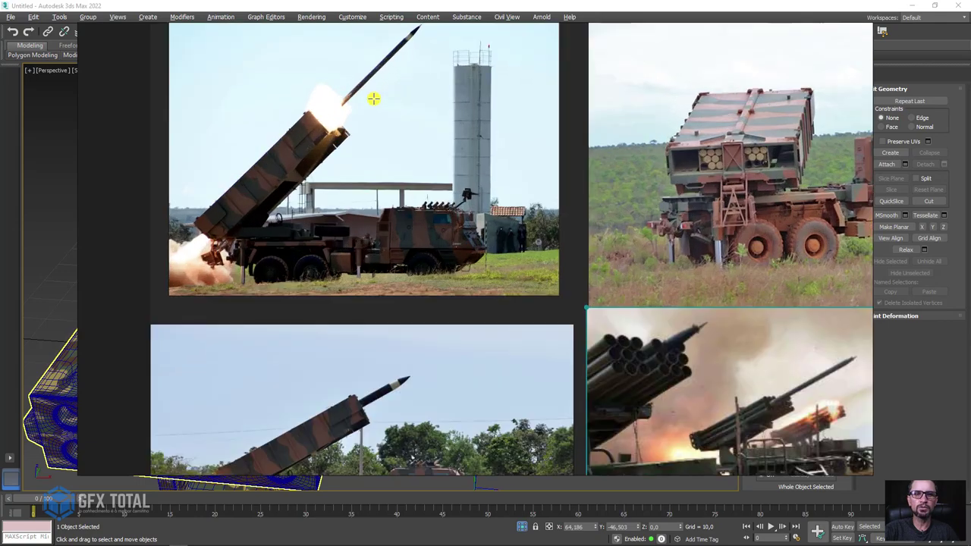
pyautogui.scroll(-2, 438, 121)
pyautogui.scroll(4, 705, 307)
pyautogui.scroll(2, 465, 209)
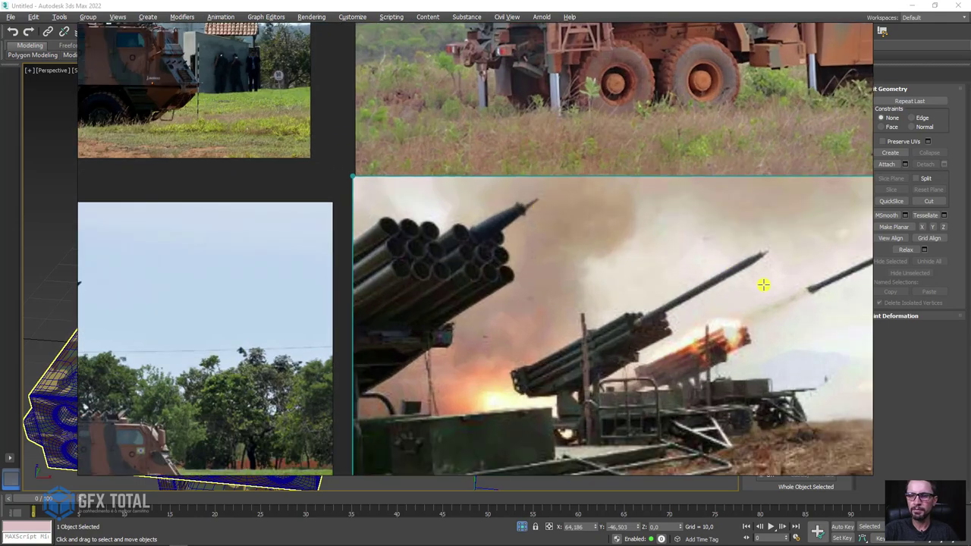
pyautogui.moveTo(763, 284); pyautogui.dragTo(490, 283, button='middle')
pyautogui.scroll(5, 565, 279)
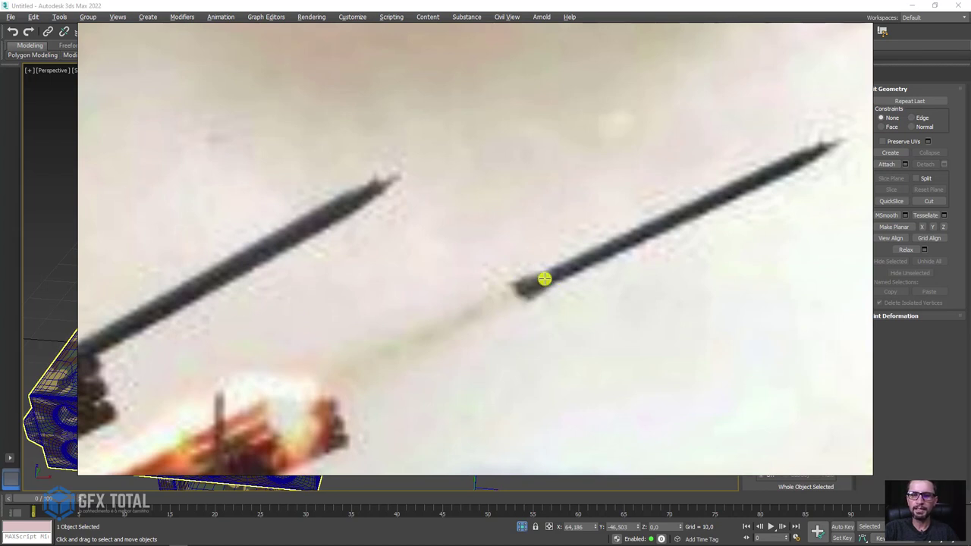
pyautogui.click(794, 3)
# Zoom out to see tank and cylinder, cancelling an attempted rotation of the cylinder.
pyautogui.scroll(-5, 576, 252)
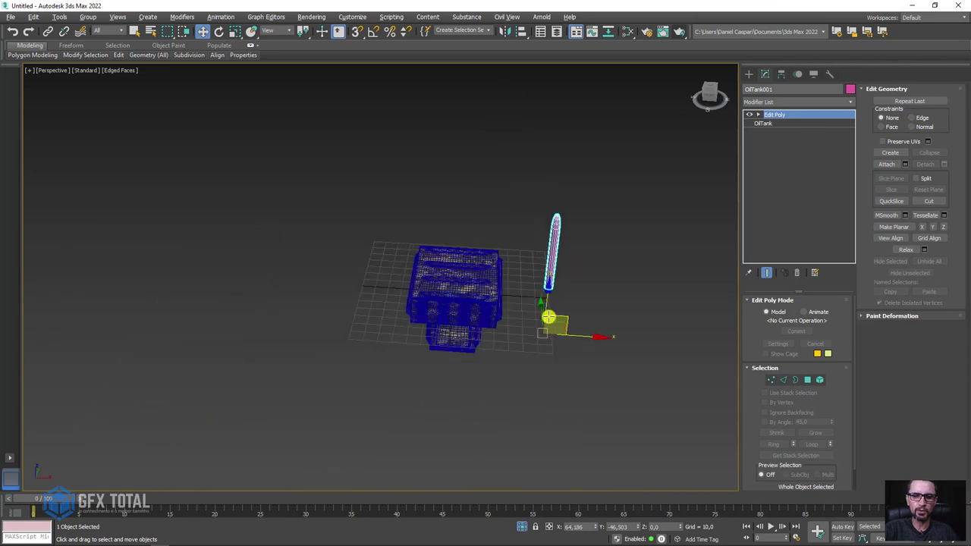
pyautogui.keyDown('alt'); pyautogui.moveTo(548, 319); pyautogui.dragTo(546, 292, button='middle'); pyautogui.keyUp('alt')
pyautogui.scroll(5, 581, 290)
pyautogui.scroll(-5, 604, 298)
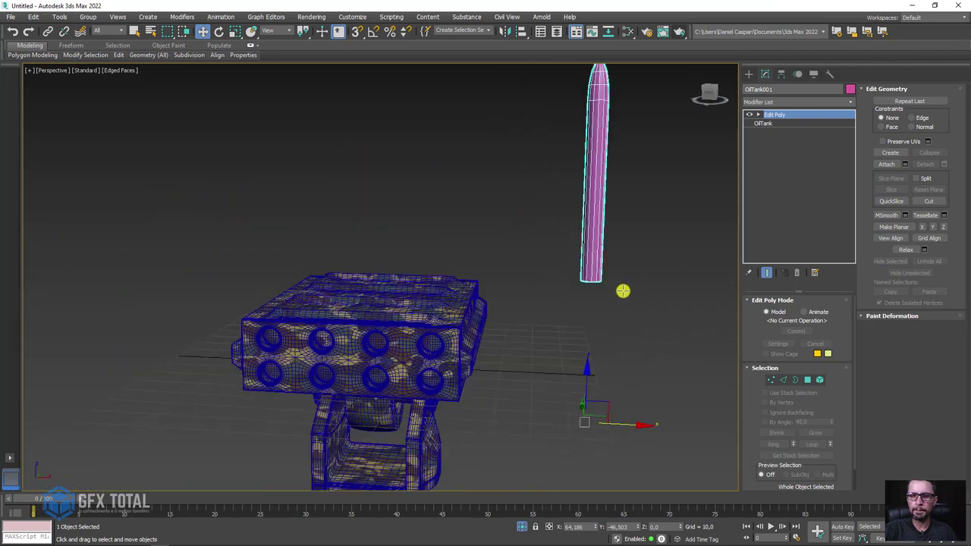
pyautogui.moveTo(622, 288)
pyautogui.keyDown('alt'); pyautogui.mouseDown(button='middle')
pyautogui.moveTo(524, 295)
pyautogui.moveTo(491, 366)
pyautogui.mouseUp(button='middle'); pyautogui.keyUp('alt')
pyautogui.press('e')
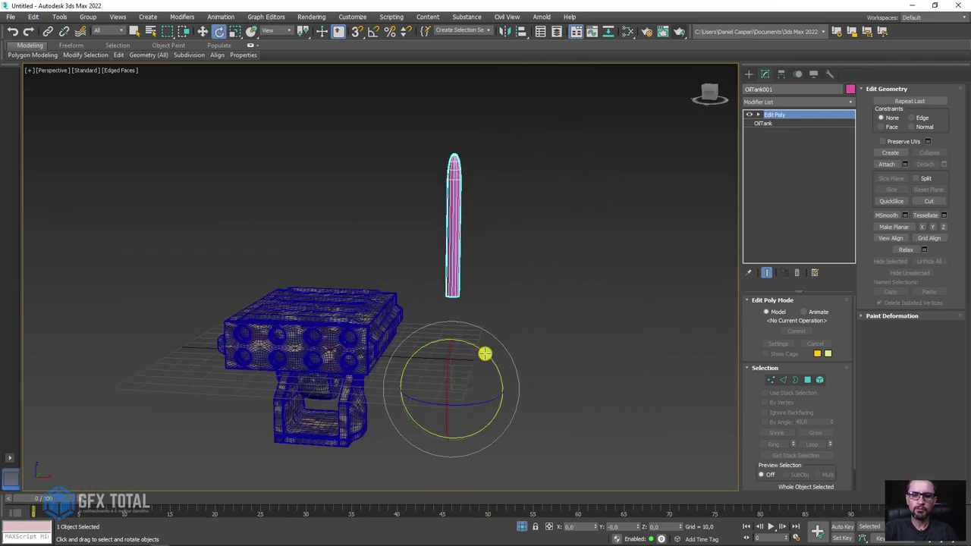
pyautogui.moveTo(485, 351)
pyautogui.mouseDown()
pyautogui.moveTo(524, 381)
pyautogui.moveTo(676, 278)
pyautogui.mouseUp()
pyautogui.rightClick(676, 278)
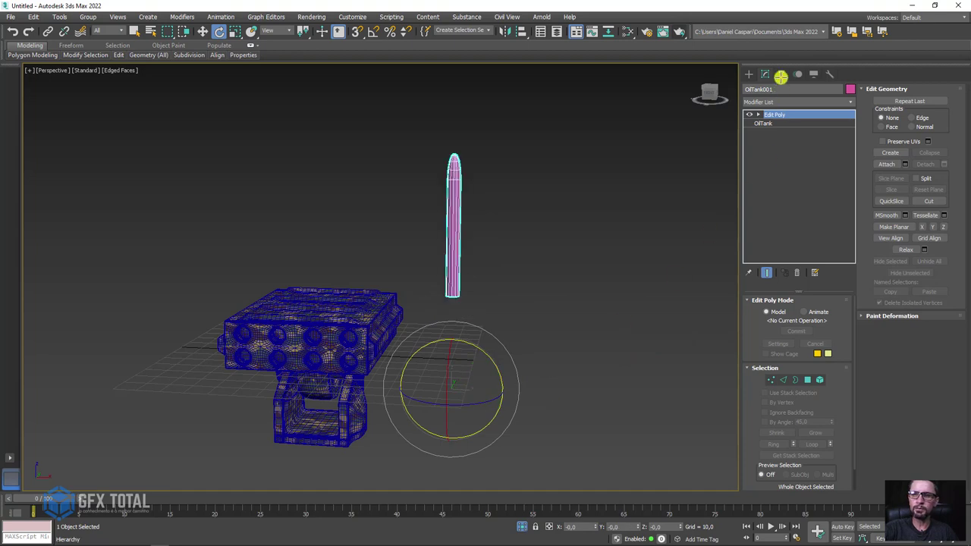
# Center the pink cylinder's pivot on the object with Affect Pivot Only.
pyautogui.click(780, 74)
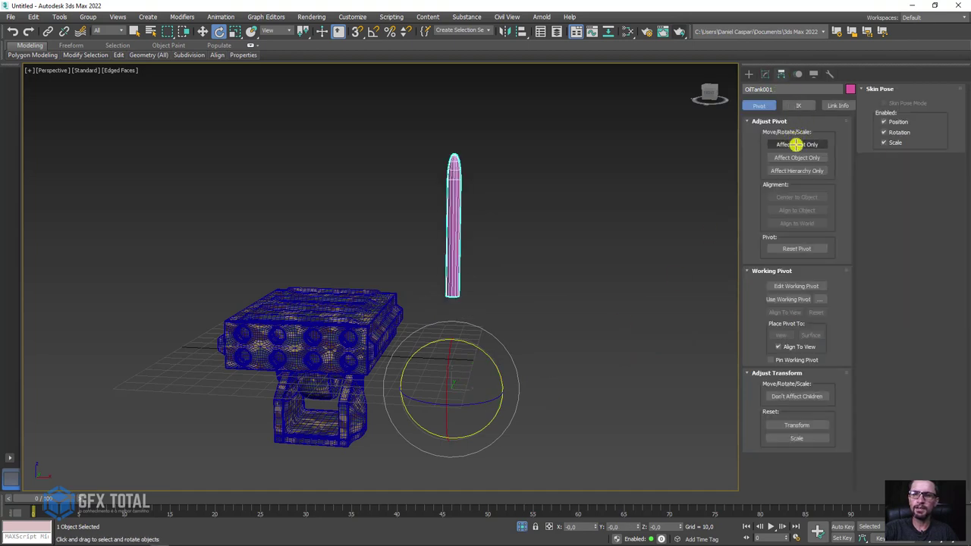
pyautogui.click(793, 144)
pyautogui.click(790, 197)
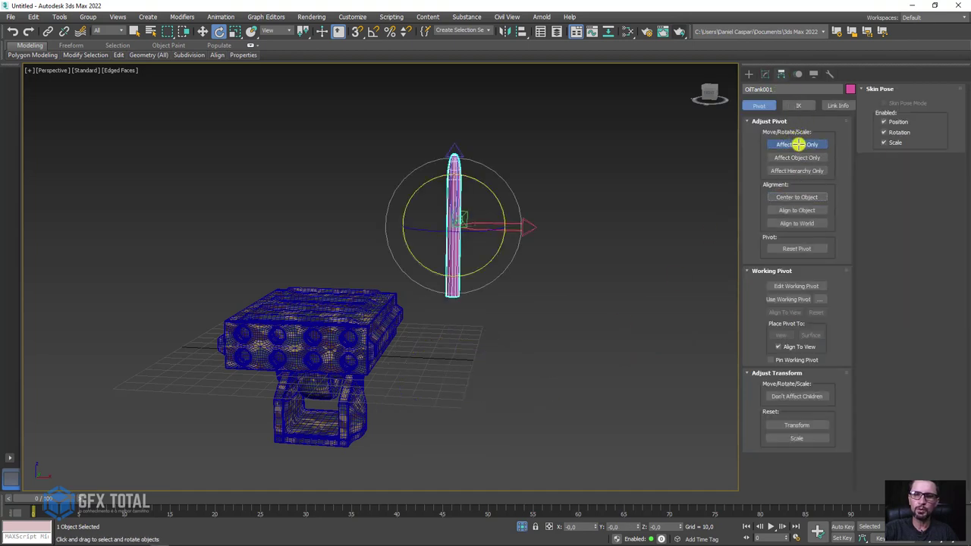
pyautogui.click(794, 144)
# Switch the Create panel's primitive list to Standard Primitives.
pyautogui.click(748, 74)
pyautogui.scroll(3, 444, 270)
pyautogui.scroll(3, 445, 271)
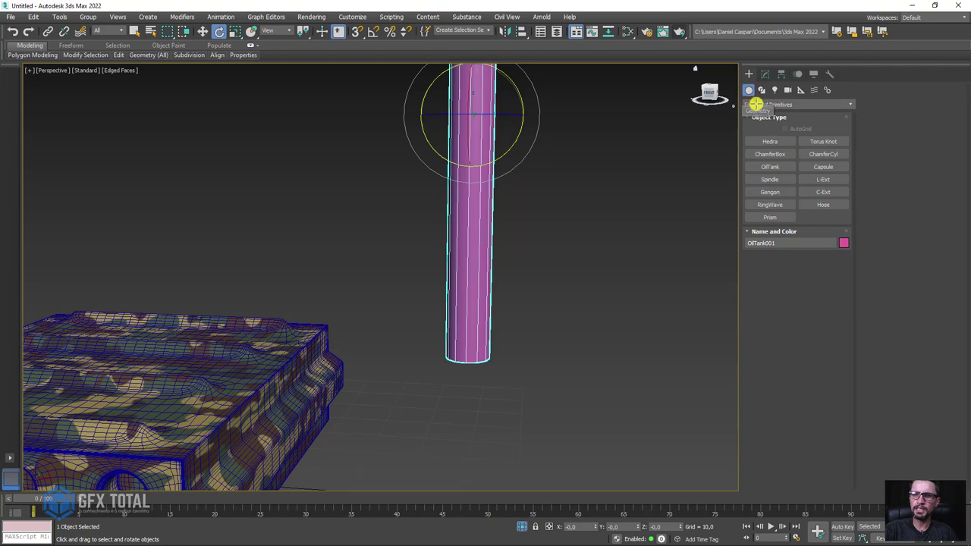
pyautogui.click(762, 103)
pyautogui.click(761, 117)
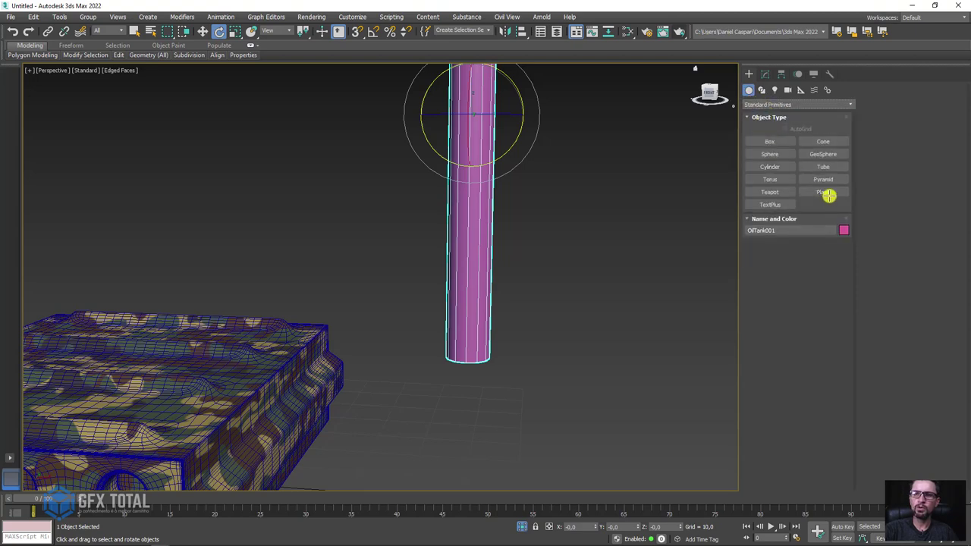
# Draw a small Plane in the Front view and move it against the cylinder's lower end.
pyautogui.click(825, 193)
pyautogui.press('f')
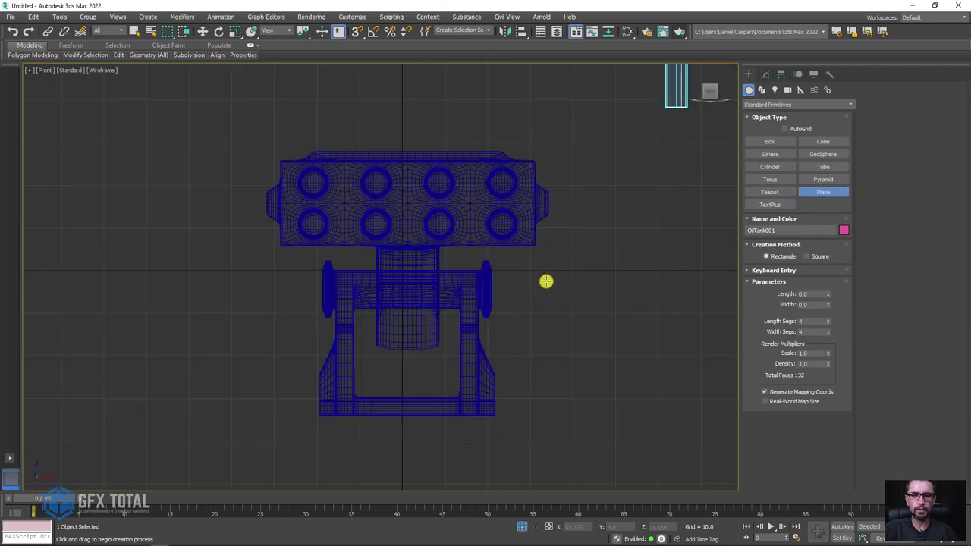
pyautogui.scroll(2, 475, 353)
pyautogui.scroll(2, 511, 195)
pyautogui.scroll(2, 475, 210)
pyautogui.moveTo(475, 210); pyautogui.dragTo(517, 276)
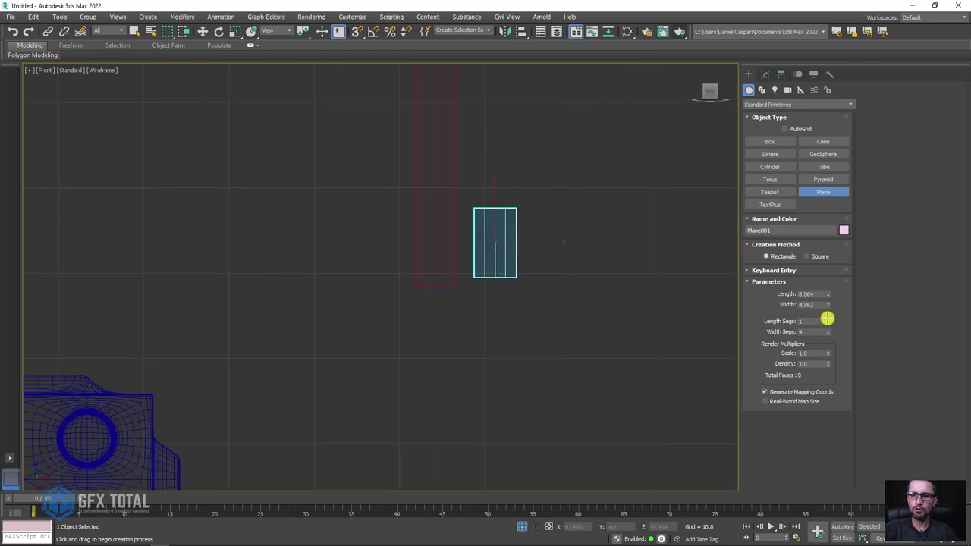
pyautogui.scroll(2, 511, 234)
pyautogui.press('e')
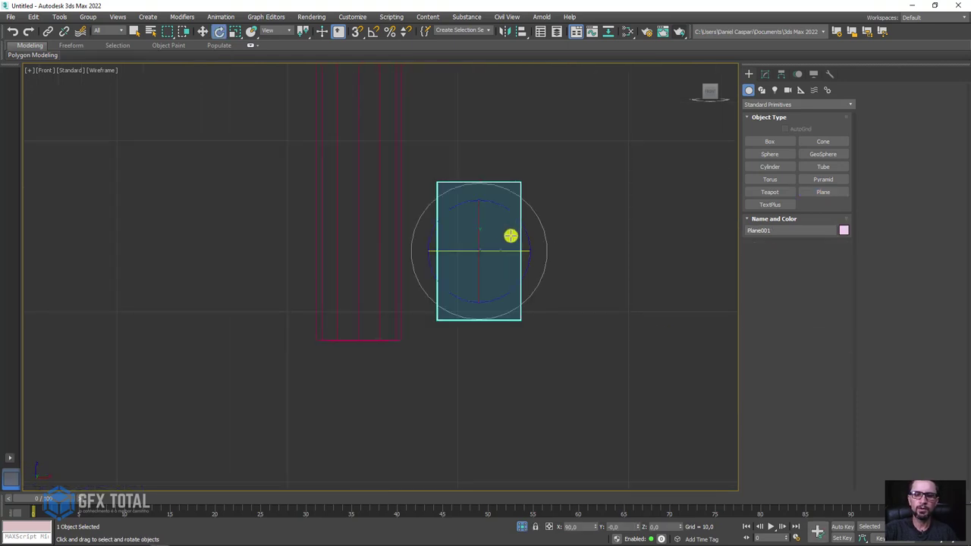
pyautogui.press('w')
pyautogui.moveTo(498, 225); pyautogui.dragTo(462, 244)
pyautogui.scroll(-2, 463, 244)
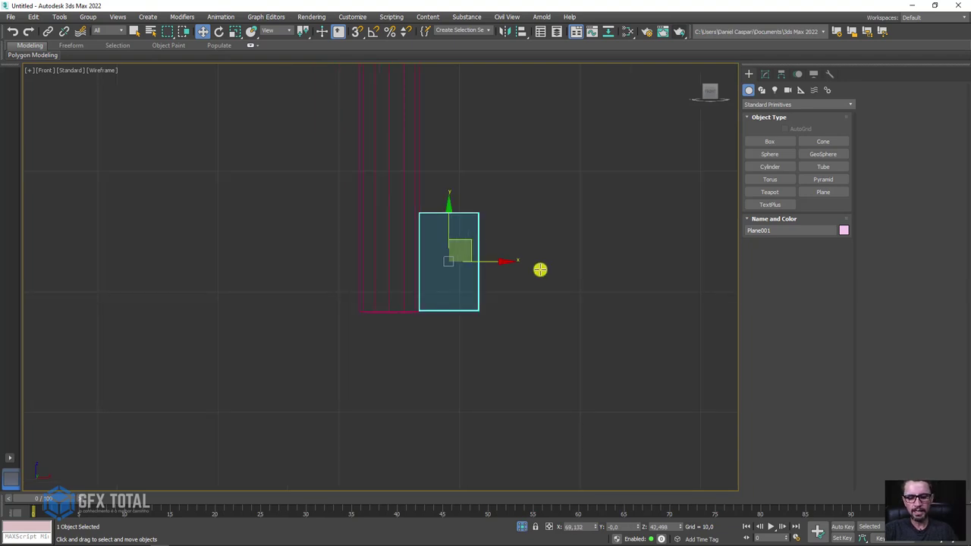
# Convert the plane to Editable Poly from the Perspective view.
pyautogui.press('p')
pyautogui.moveTo(543, 274)
pyautogui.keyDown('alt'); pyautogui.mouseDown(button='middle')
pyautogui.moveTo(488, 297)
pyautogui.moveTo(465, 281)
pyautogui.mouseUp(button='middle'); pyautogui.keyUp('alt')
pyautogui.rightClick(506, 297)
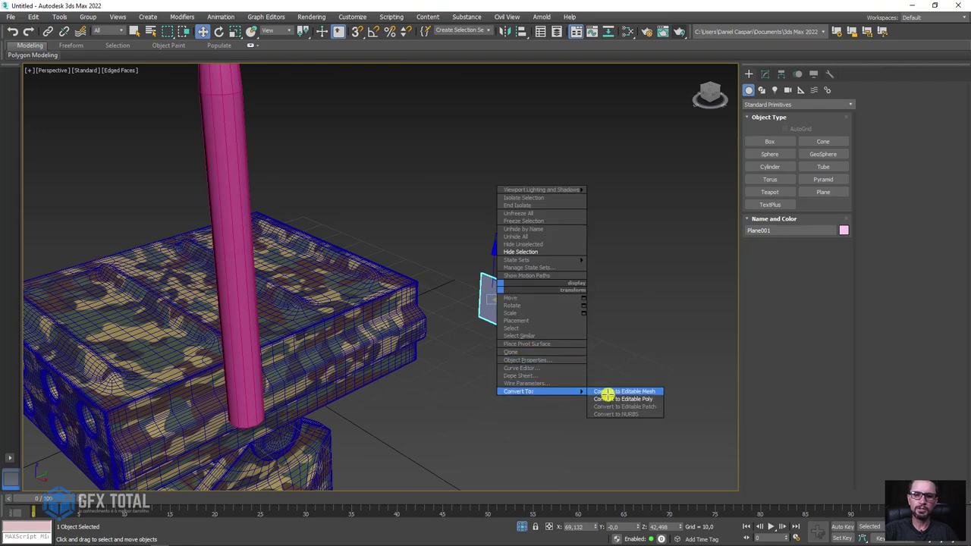
pyautogui.click(618, 397)
# Shift-drag the plane's border to extrude a thin slab and cap the opening.
pyautogui.click(796, 312)
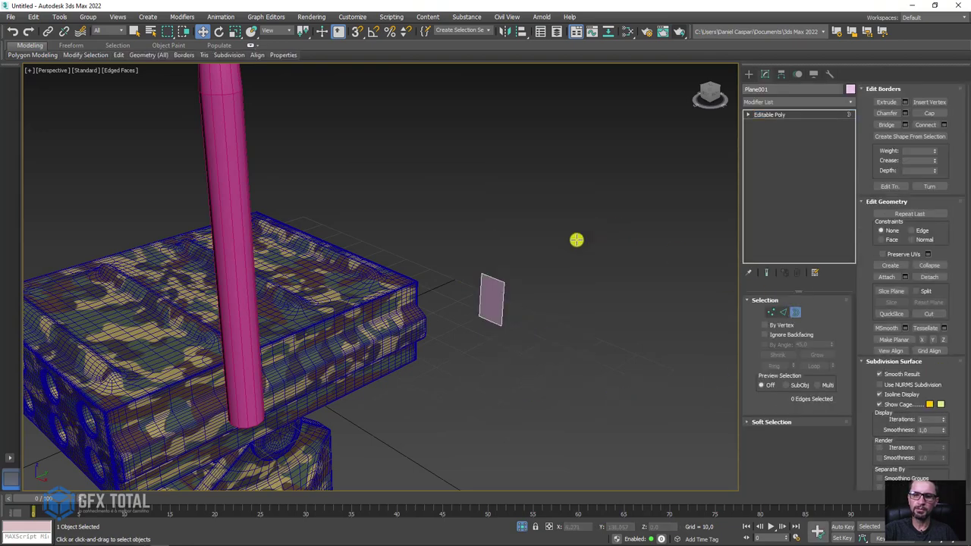
pyautogui.hotkey('ctrl', 'a')
pyautogui.scroll(5, 524, 298)
pyautogui.scroll(5, 493, 300)
pyautogui.scroll(-8, 480, 299)
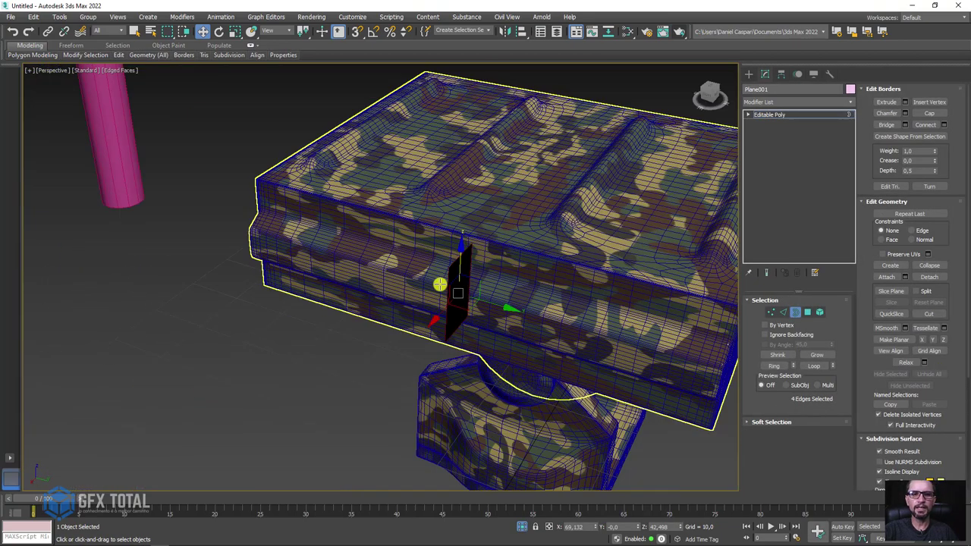
pyautogui.scroll(3, 472, 302)
pyautogui.keyDown('shift'); pyautogui.moveTo(494, 302); pyautogui.dragTo(503, 334); pyautogui.keyUp('shift')
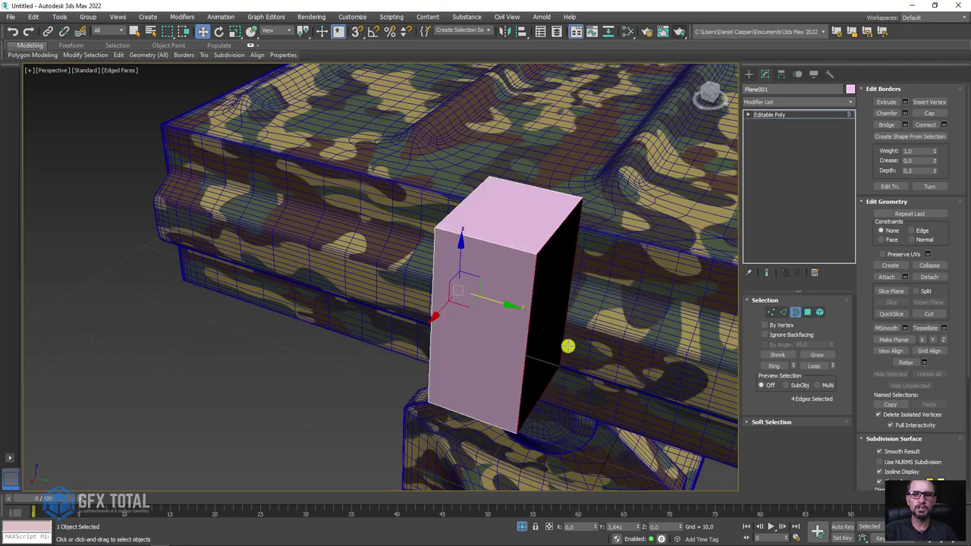
pyautogui.click(929, 114)
pyautogui.scroll(-5, 572, 254)
pyautogui.scroll(3, 525, 238)
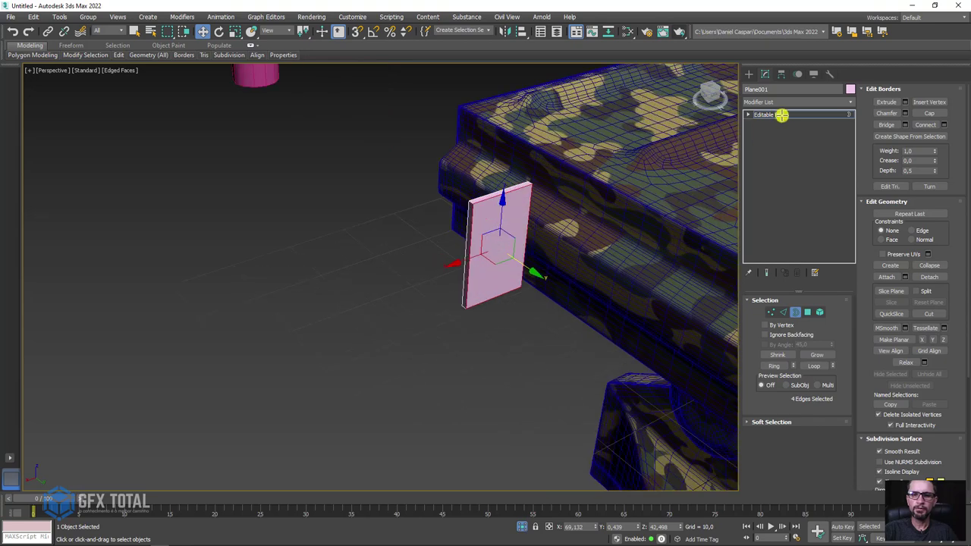
pyautogui.click(781, 115)
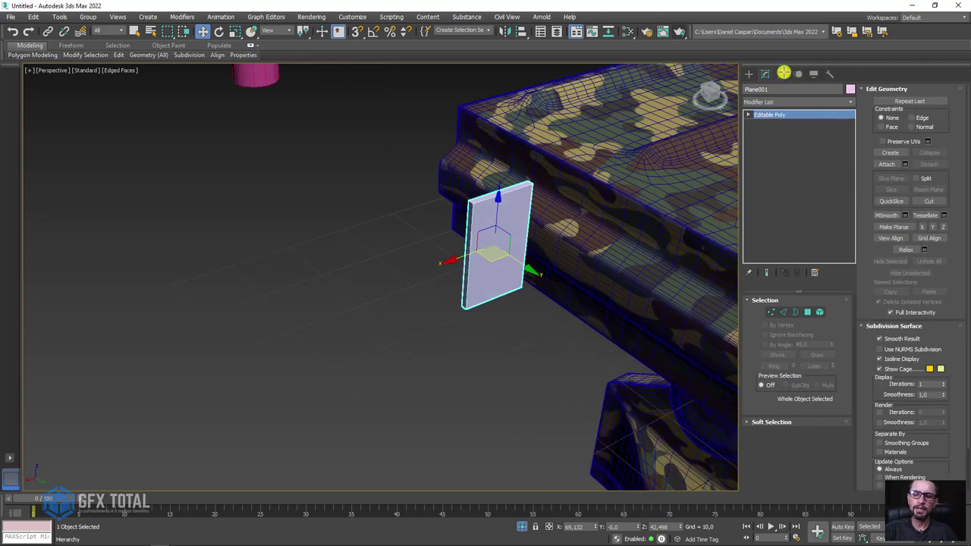
# Center the plane's pivot on the object.
pyautogui.click(783, 74)
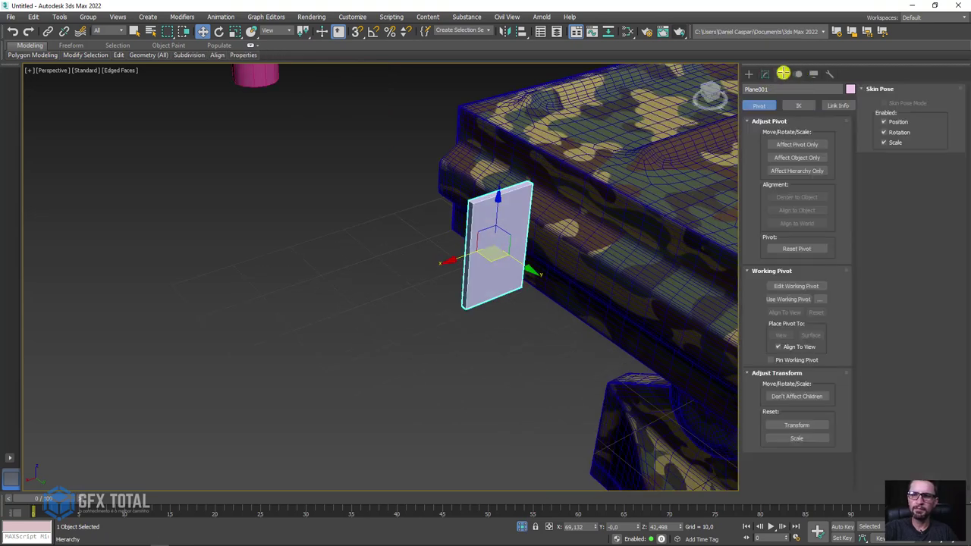
pyautogui.click(797, 145)
pyautogui.click(790, 197)
pyautogui.click(794, 144)
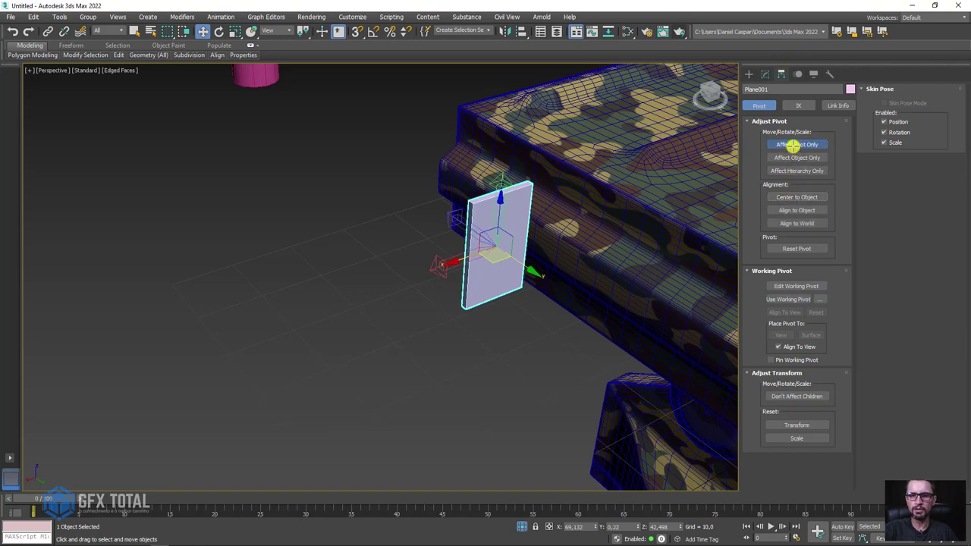
pyautogui.moveTo(519, 257)
pyautogui.keyDown('alt'); pyautogui.mouseDown(button='middle')
pyautogui.moveTo(447, 271)
pyautogui.moveTo(521, 191)
pyautogui.mouseUp(button='middle'); pyautogui.keyUp('alt')
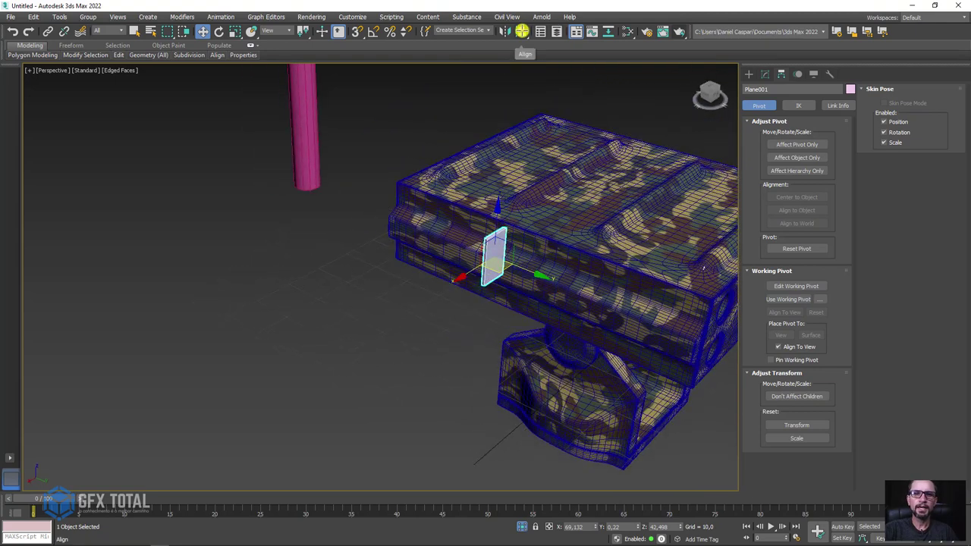
# Align the plane to the cylinder on Y Position, pivot point to pivot point.
pyautogui.click(522, 31)
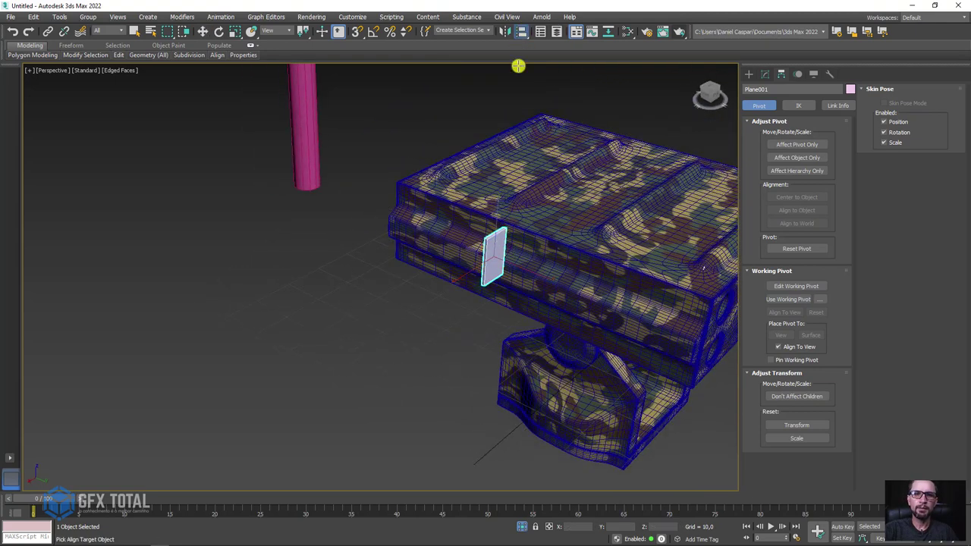
pyautogui.click(307, 159)
pyautogui.moveTo(464, 172); pyautogui.dragTo(511, 106)
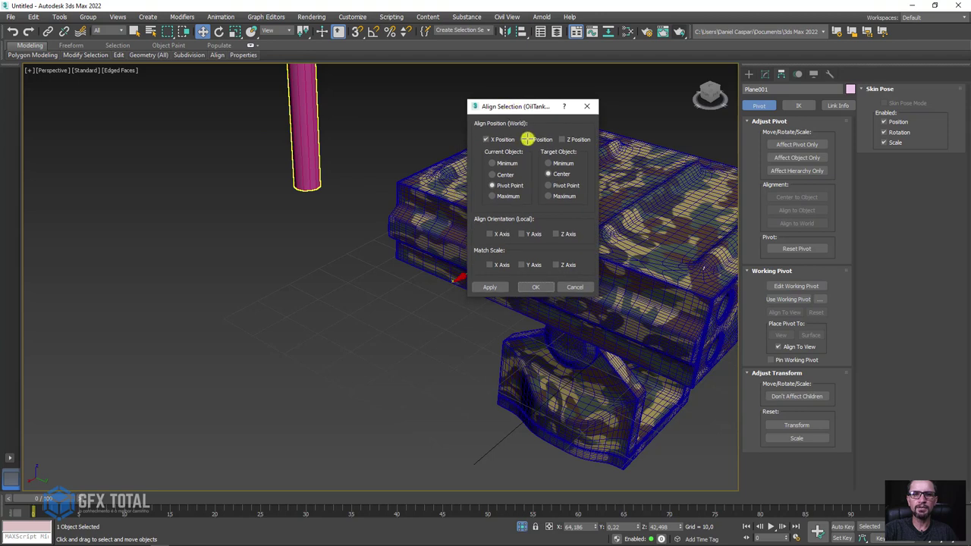
pyautogui.click(525, 140)
pyautogui.click(571, 140)
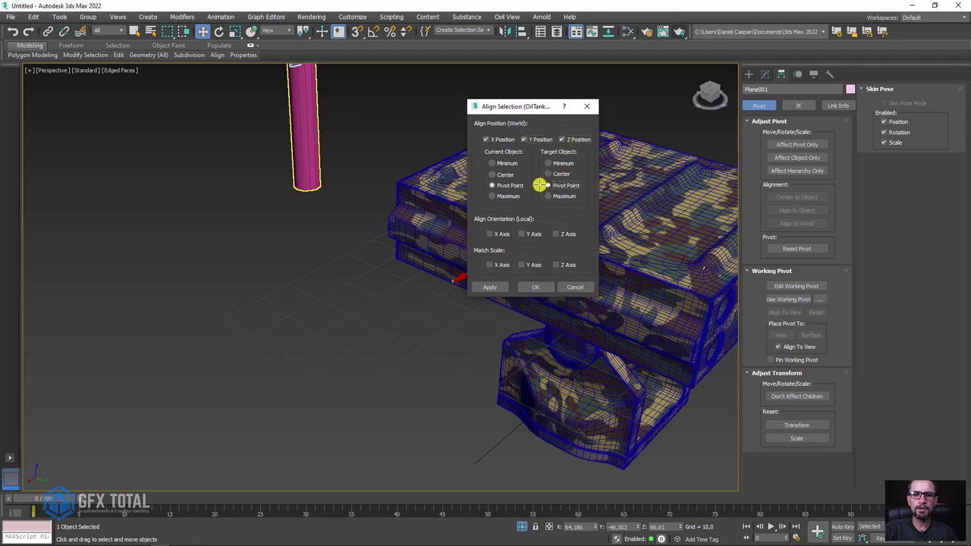
pyautogui.click(533, 139)
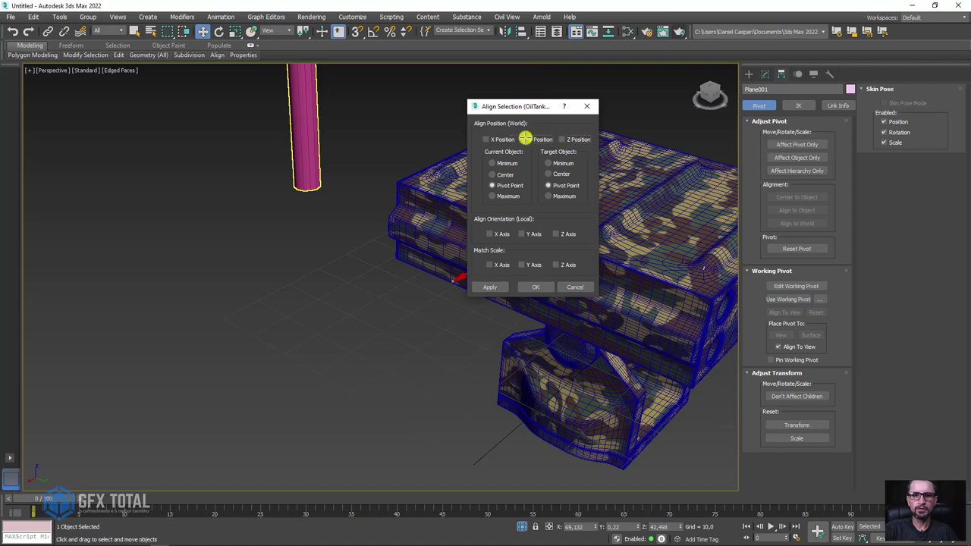
pyautogui.click(525, 139)
pyautogui.click(525, 139)
pyautogui.click(524, 139)
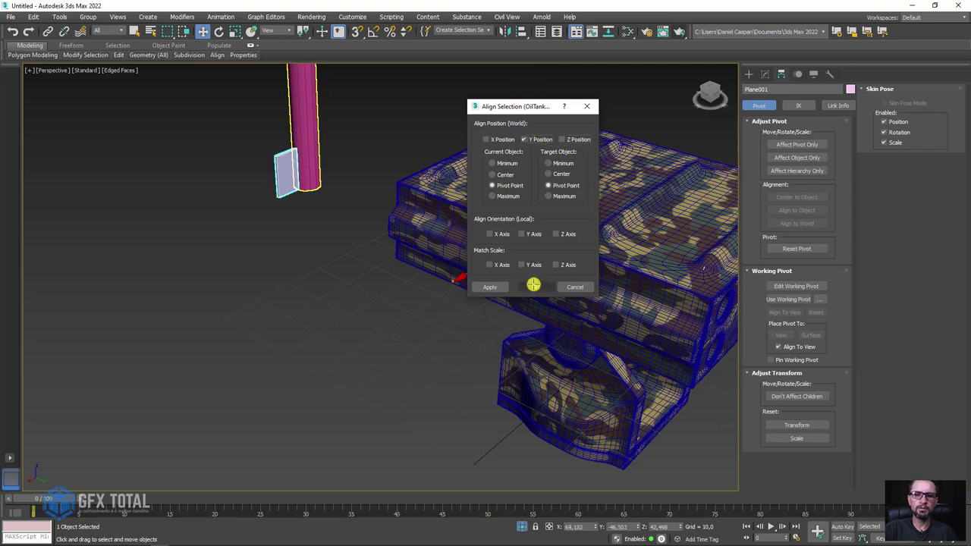
pyautogui.click(532, 285)
pyautogui.moveTo(321, 202)
pyautogui.keyDown('alt'); pyautogui.mouseDown(button='middle')
pyautogui.moveTo(424, 304)
pyautogui.moveTo(531, 265)
pyautogui.moveTo(349, 240)
pyautogui.mouseUp(button='middle'); pyautogui.keyUp('alt')
pyautogui.click(765, 74)
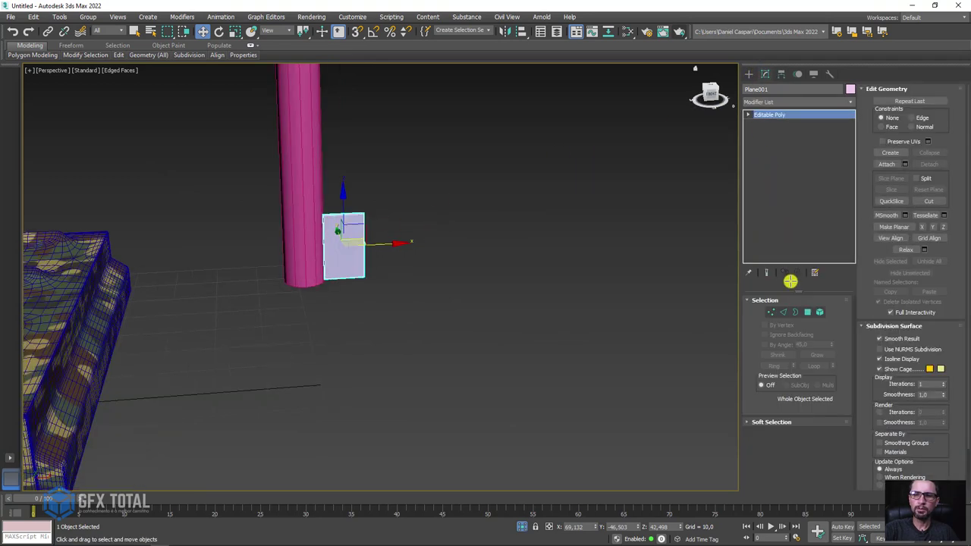
# Move the plane's top and bottom vertices to form a slanted, tapered fin.
pyautogui.click(770, 313)
pyautogui.moveTo(383, 227)
pyautogui.mouseDown()
pyautogui.moveTo(354, 194)
pyautogui.moveTo(362, 215)
pyautogui.moveTo(352, 230)
pyautogui.mouseUp()
pyautogui.moveTo(405, 263); pyautogui.dragTo(387, 267)
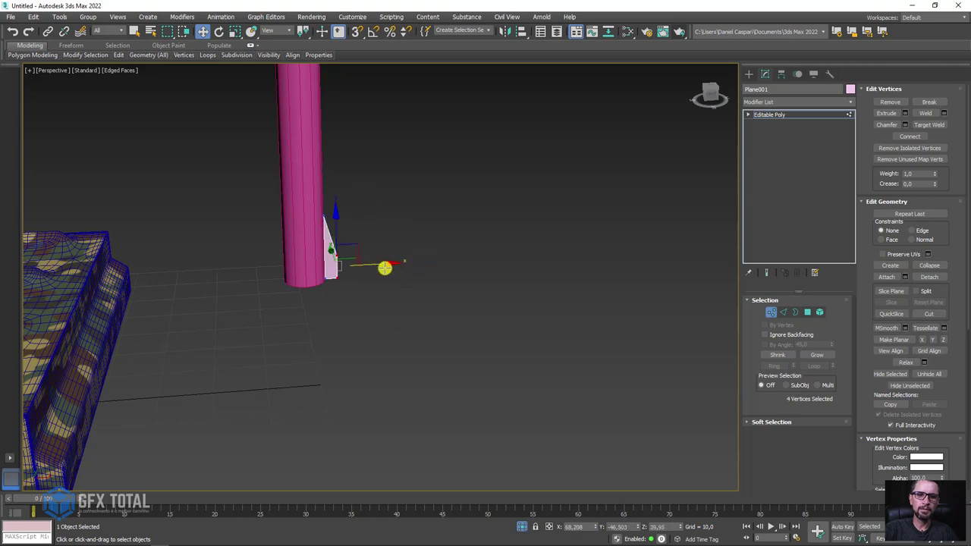
pyautogui.keyDown('alt'); pyautogui.moveTo(383, 267); pyautogui.dragTo(388, 198, button='middle'); pyautogui.keyUp('alt')
pyautogui.moveTo(305, 251); pyautogui.dragTo(305, 250)
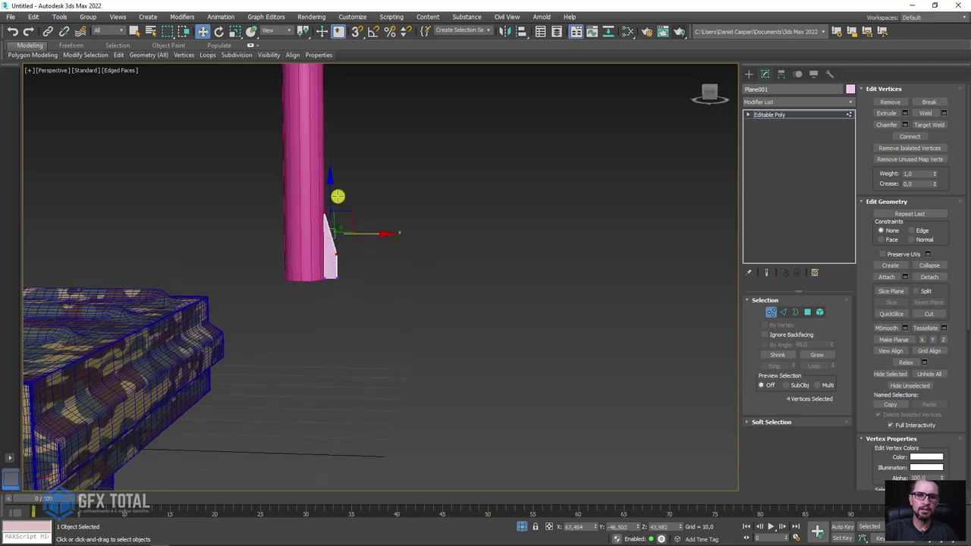
pyautogui.moveTo(335, 195); pyautogui.dragTo(334, 186)
pyautogui.moveTo(329, 239); pyautogui.dragTo(379, 260)
pyautogui.click(750, 117)
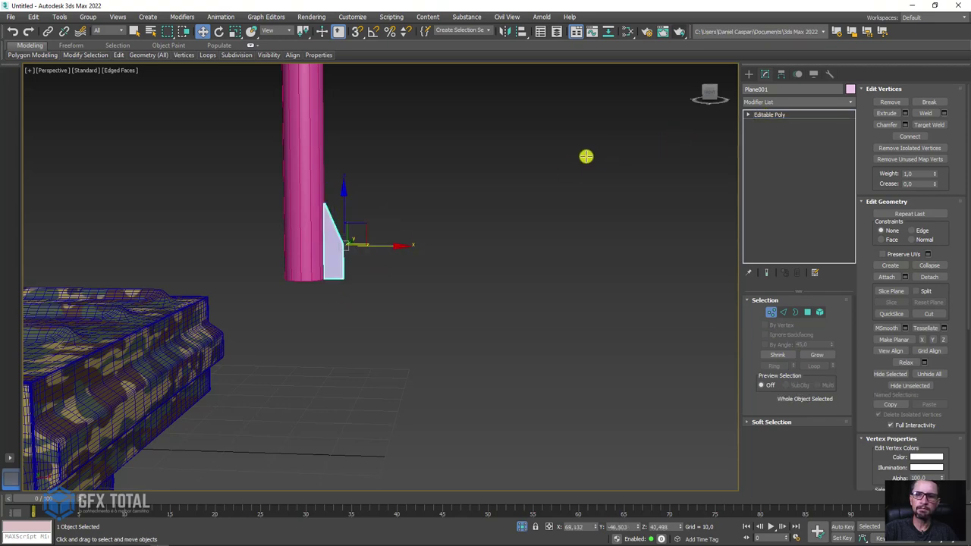
pyautogui.moveTo(585, 156)
pyautogui.keyDown('alt'); pyautogui.mouseDown(button='middle')
pyautogui.moveTo(463, 193)
pyautogui.moveTo(607, 306)
pyautogui.moveTo(503, 364)
pyautogui.mouseUp(button='middle'); pyautogui.keyUp('alt')
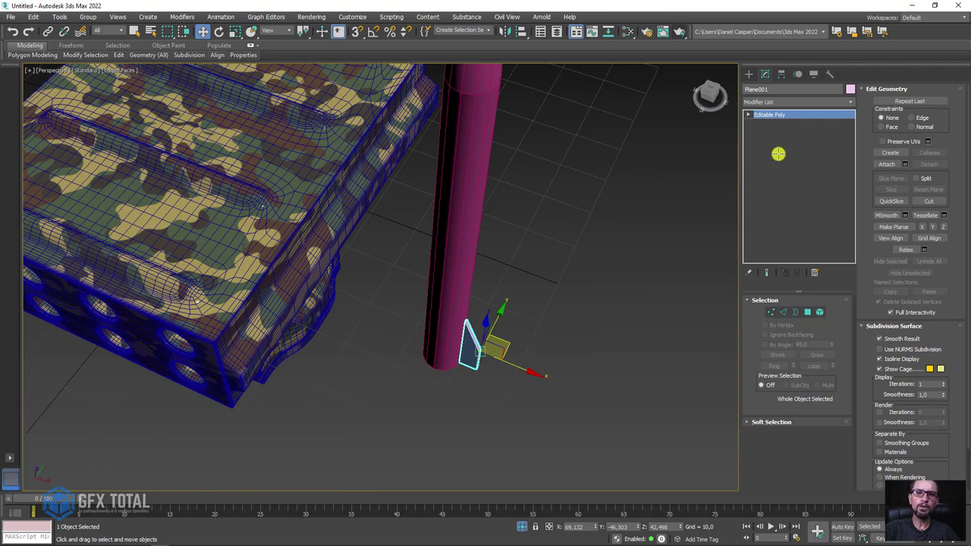
# Align the fin's pivot to the cylinder's centre on X and Y.
pyautogui.click(781, 74)
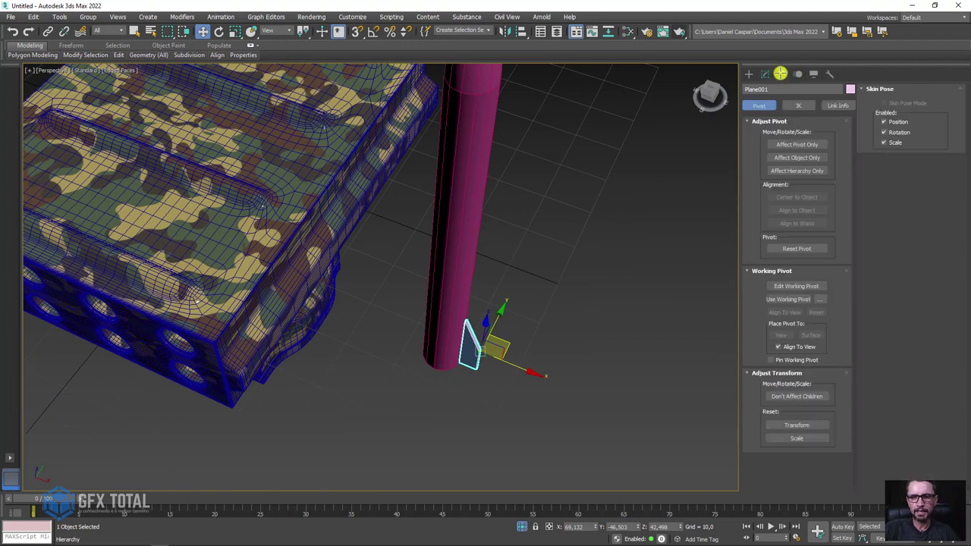
pyautogui.click(794, 145)
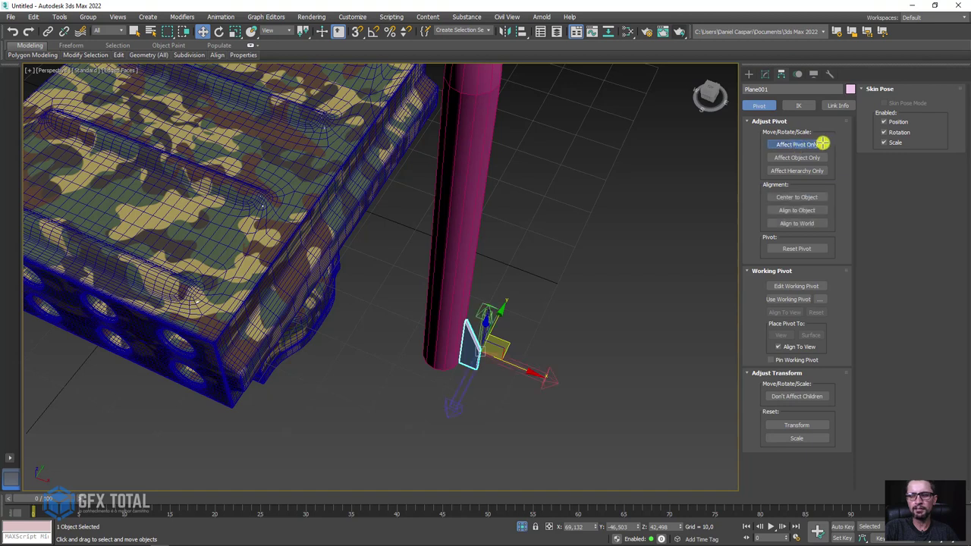
pyautogui.click(522, 32)
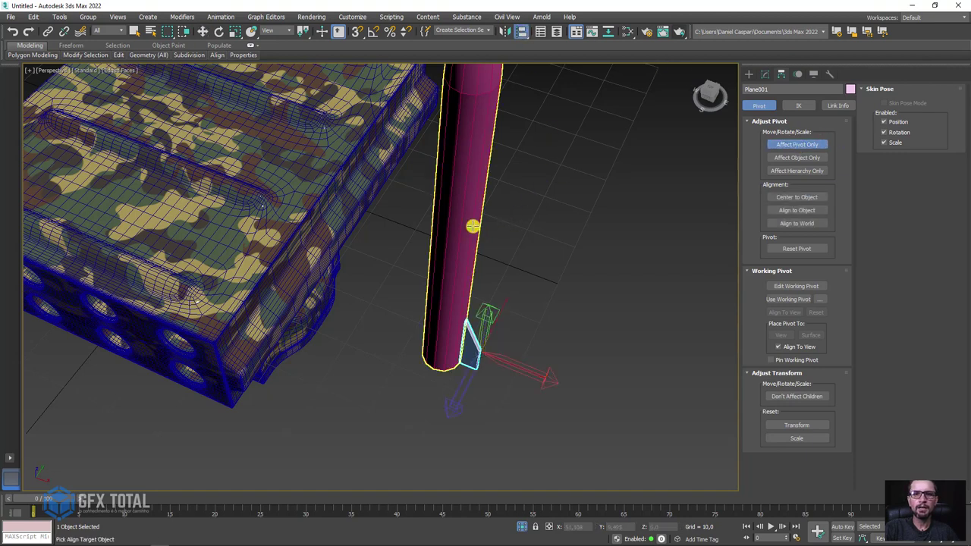
pyautogui.click(469, 222)
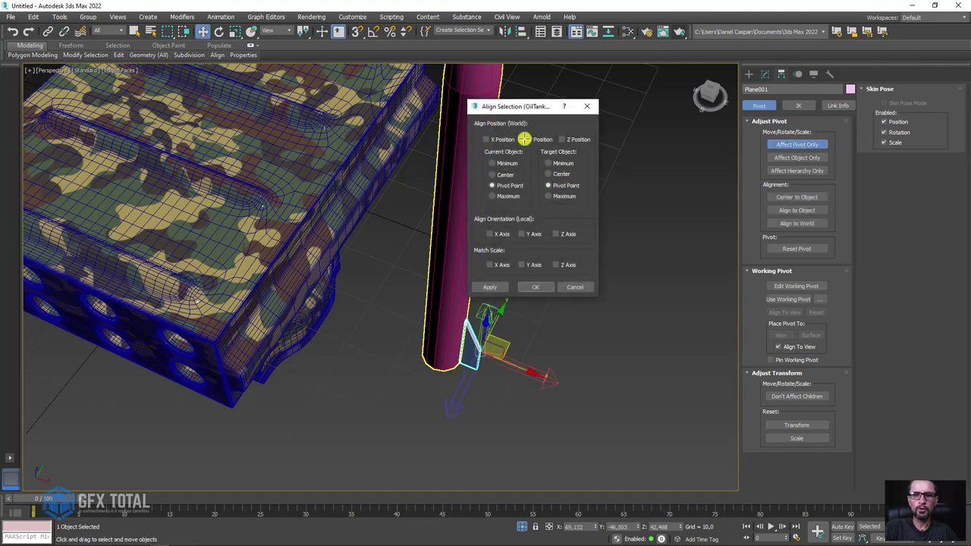
pyautogui.click(499, 139)
pyautogui.click(568, 139)
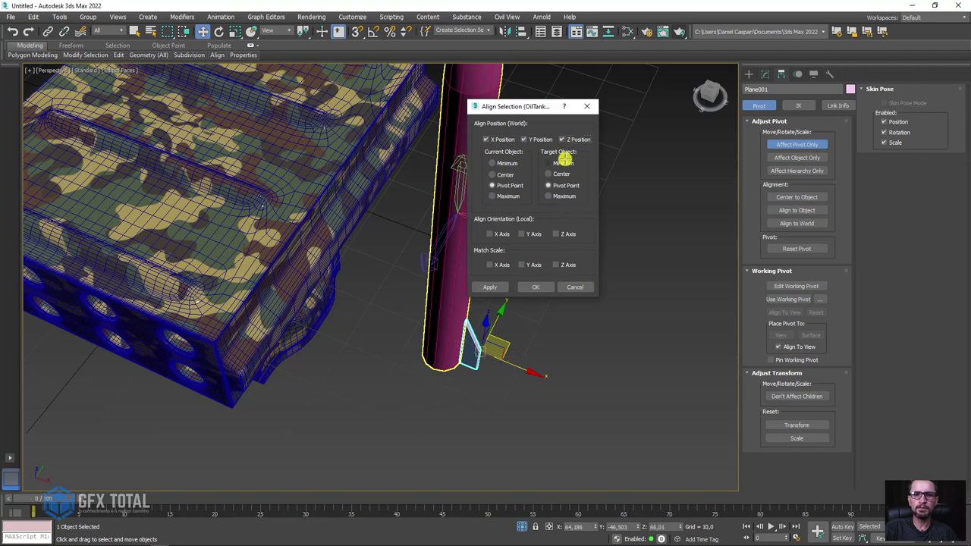
pyautogui.click(564, 139)
pyautogui.click(548, 287)
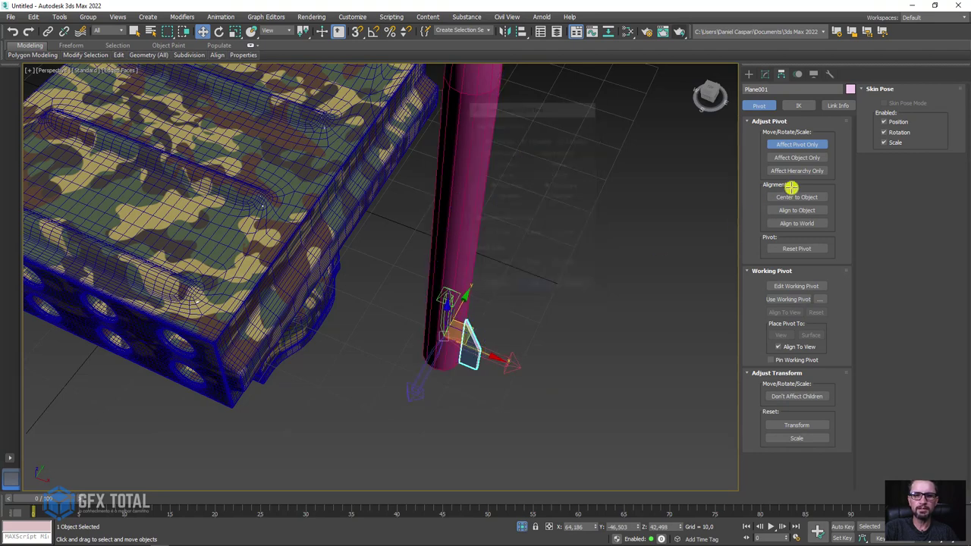
pyautogui.click(816, 144)
# Shift-rotate the fin 90° around the cylinder to clone copies up to Plane004.
pyautogui.moveTo(553, 290)
pyautogui.keyDown('alt'); pyautogui.mouseDown(button='middle')
pyautogui.moveTo(481, 306)
pyautogui.moveTo(392, 256)
pyautogui.moveTo(450, 283)
pyautogui.moveTo(432, 298)
pyautogui.moveTo(555, 90)
pyautogui.mouseUp(button='middle'); pyautogui.keyUp('alt')
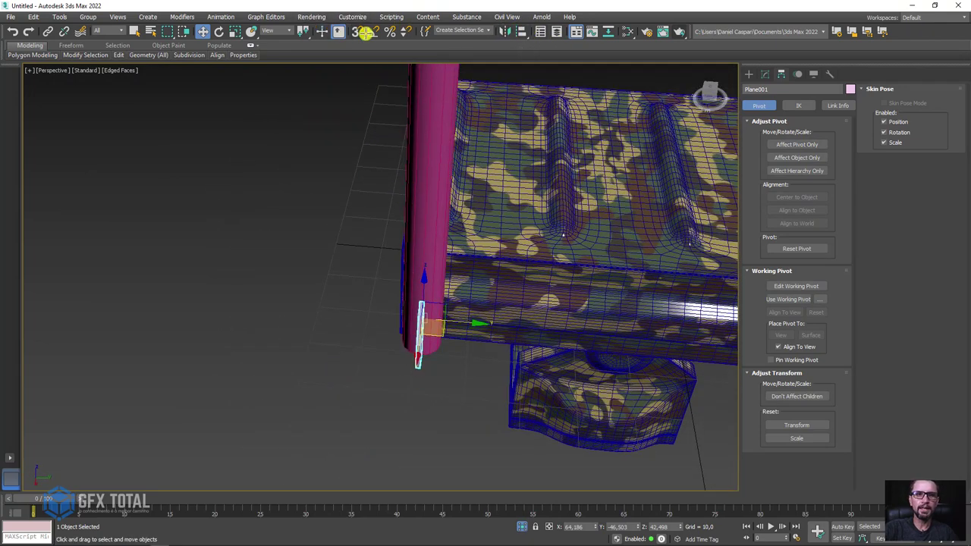
pyautogui.moveTo(425, 228)
pyautogui.keyDown('alt'); pyautogui.mouseDown(button='middle')
pyautogui.moveTo(455, 282)
pyautogui.moveTo(408, 287)
pyautogui.mouseUp(button='middle'); pyautogui.keyUp('alt')
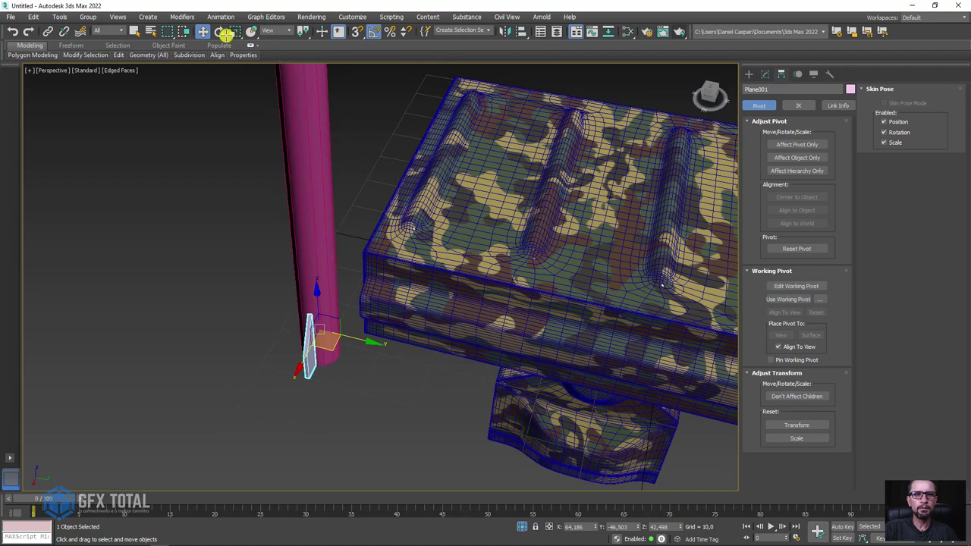
pyautogui.click(219, 32)
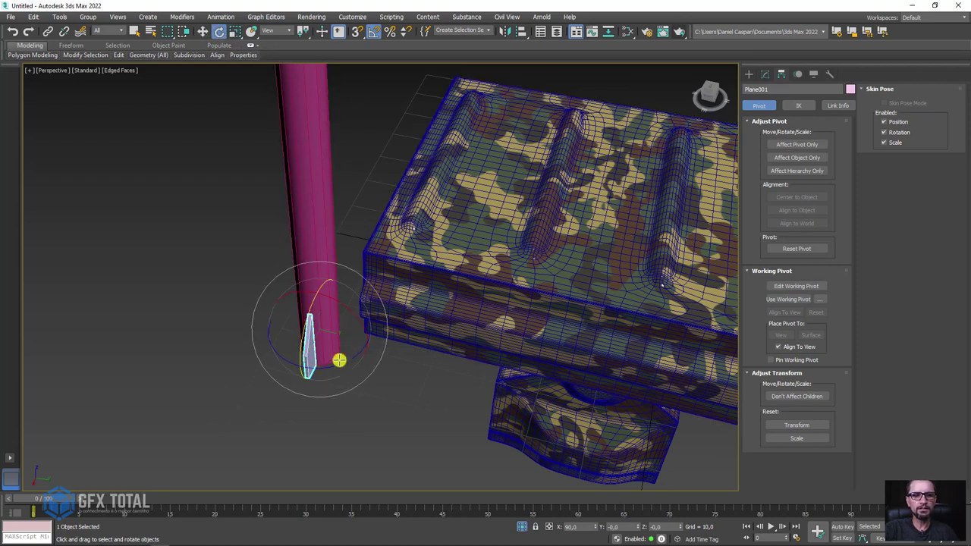
pyautogui.keyDown('shift'); pyautogui.moveTo(339, 360); pyautogui.dragTo(379, 354); pyautogui.keyUp('shift')
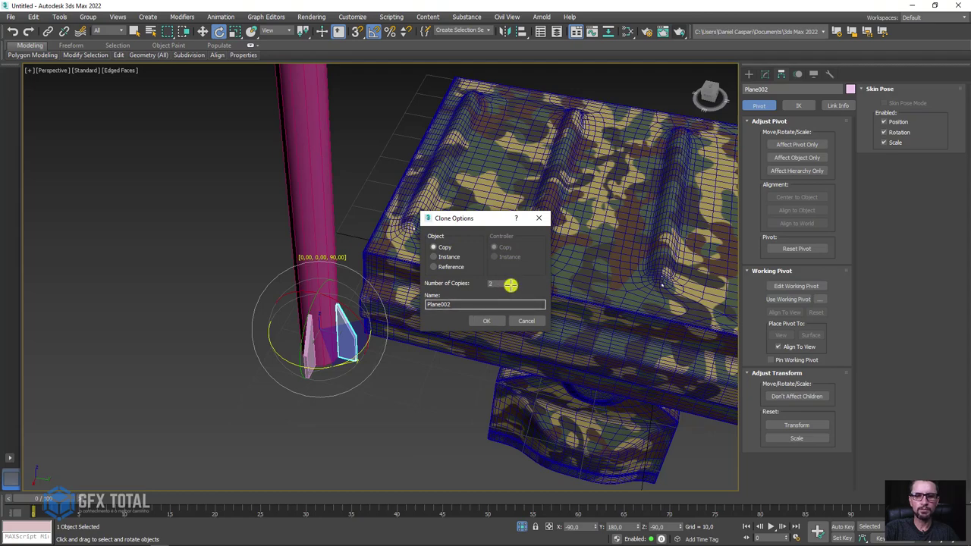
pyautogui.click(489, 320)
pyautogui.moveTo(337, 341)
pyautogui.keyDown('alt'); pyautogui.mouseDown(button='middle')
pyautogui.moveTo(348, 363)
pyautogui.moveTo(306, 371)
pyautogui.moveTo(351, 364)
pyautogui.moveTo(339, 366)
pyautogui.mouseUp(button='middle'); pyautogui.keyUp('alt')
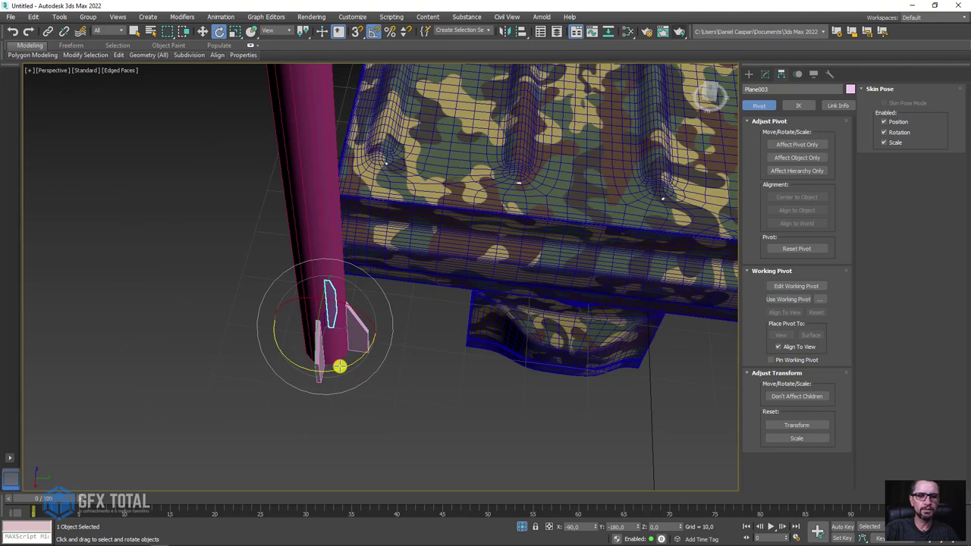
pyautogui.moveTo(339, 367)
pyautogui.keyDown('shift'); pyautogui.mouseDown()
pyautogui.moveTo(384, 353)
pyautogui.moveTo(441, 367)
pyautogui.mouseUp(); pyautogui.keyUp('shift')
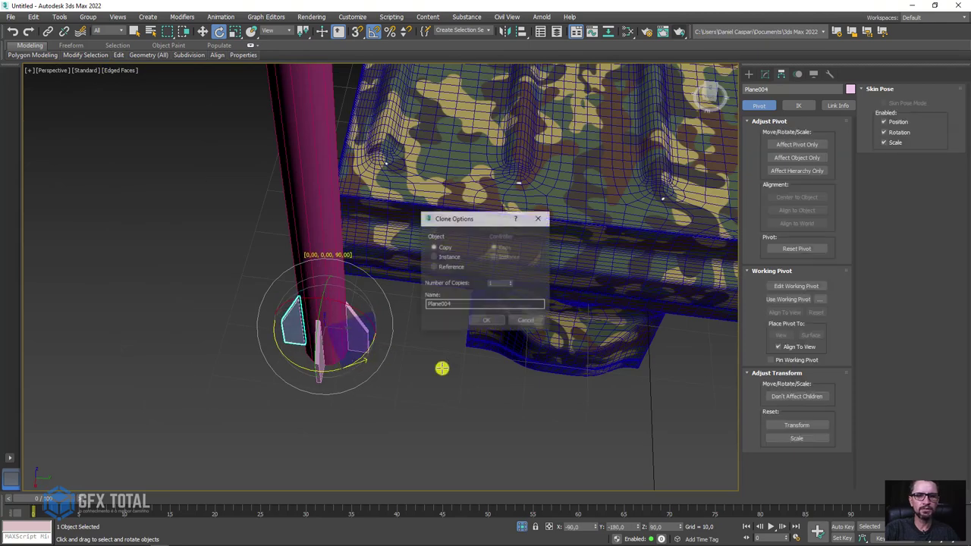
pyautogui.click(491, 320)
pyautogui.moveTo(492, 320)
pyautogui.keyDown('alt'); pyautogui.mouseDown(button='middle')
pyautogui.moveTo(407, 357)
pyautogui.moveTo(495, 319)
pyautogui.mouseUp(button='middle'); pyautogui.keyUp('alt')
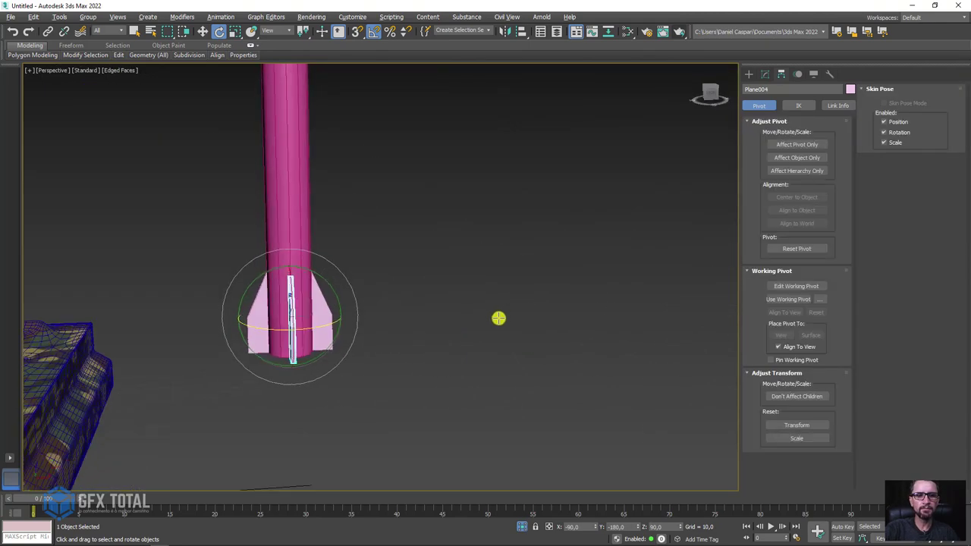
# Attach the fins into OilTank001's Edit Poly so rocket body and fins form one object.
pyautogui.click(291, 179)
pyautogui.press('z')
pyautogui.click(764, 77)
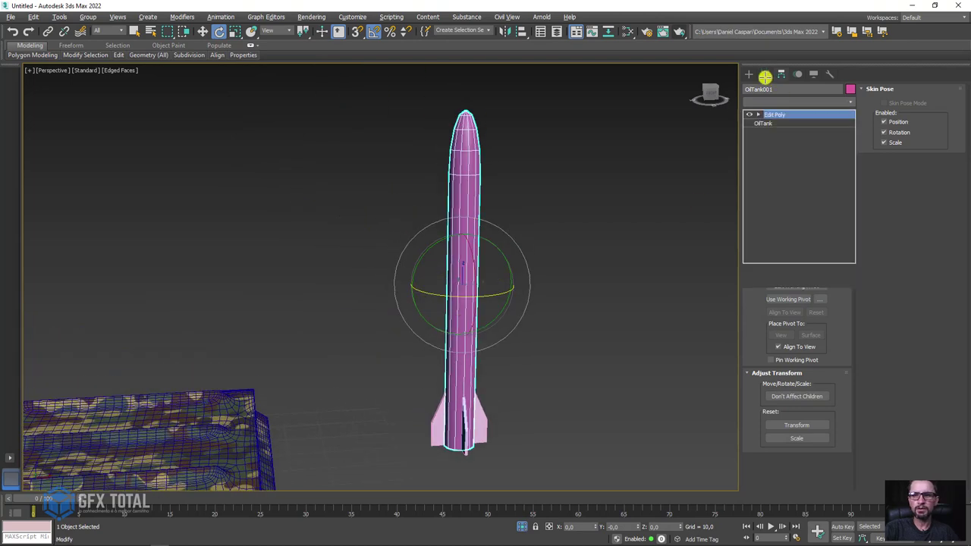
pyautogui.keyDown('alt'); pyautogui.moveTo(672, 260); pyautogui.dragTo(662, 262, button='middle'); pyautogui.keyUp('alt')
pyautogui.click(887, 162)
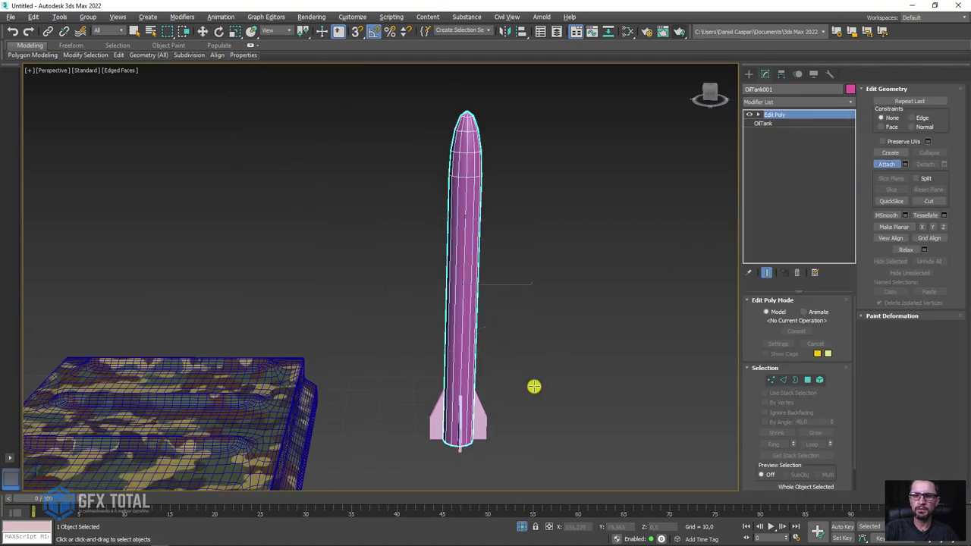
pyautogui.moveTo(457, 417)
pyautogui.keyDown('alt'); pyautogui.mouseDown(button='middle')
pyautogui.moveTo(444, 424)
pyautogui.moveTo(471, 407)
pyautogui.mouseUp(button='middle'); pyautogui.keyUp('alt')
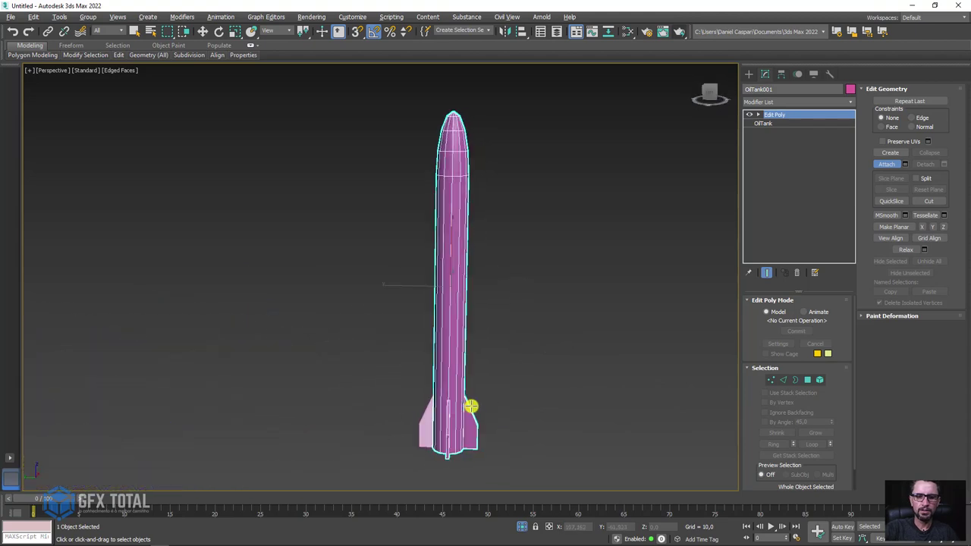
pyautogui.click(426, 430)
pyautogui.rightClick(521, 386)
pyautogui.scroll(-5, 520, 386)
pyautogui.moveTo(535, 397)
pyautogui.keyDown('alt'); pyautogui.mouseDown(button='middle')
pyautogui.moveTo(433, 275)
pyautogui.moveTo(367, 306)
pyautogui.moveTo(594, 158)
pyautogui.moveTo(490, 221)
pyautogui.mouseUp(button='middle'); pyautogui.keyUp('alt')
# In Vertex mode, select the rocket's nose vertices and pinch them into a narrow cone.
pyautogui.click(772, 381)
pyautogui.scroll(3, 425, 243)
pyautogui.scroll(1, 422, 244)
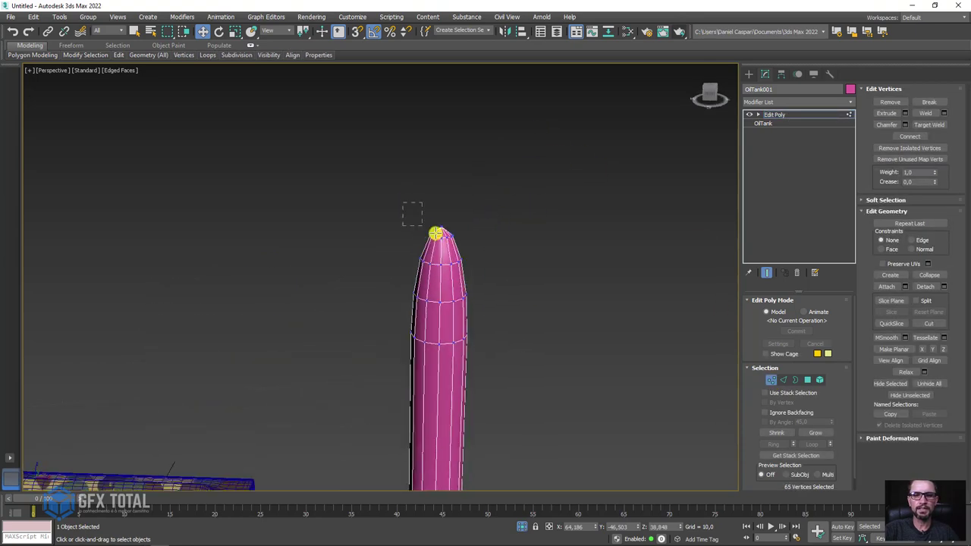
pyautogui.moveTo(484, 250); pyautogui.dragTo(484, 250)
pyautogui.keyDown('alt'); pyautogui.moveTo(449, 226); pyautogui.dragTo(423, 225, button='middle'); pyautogui.keyUp('alt')
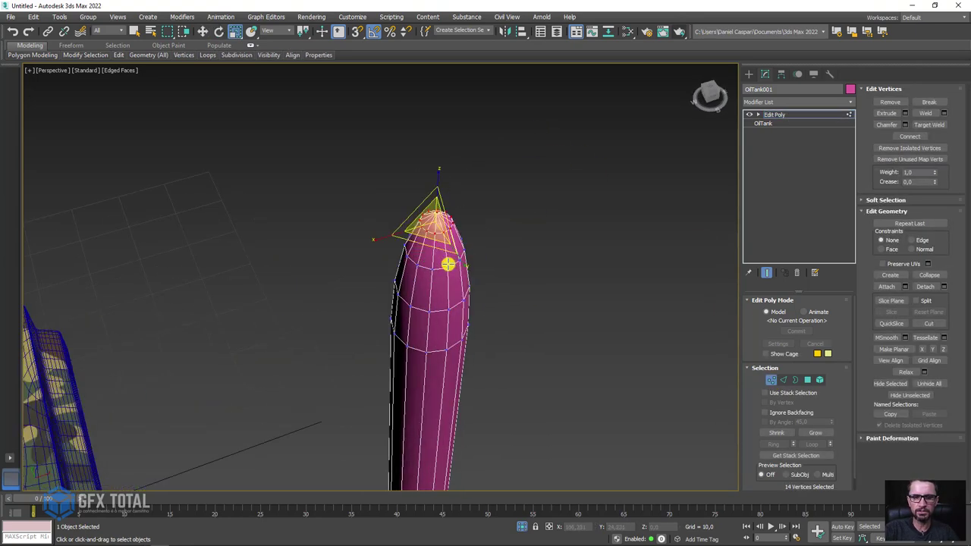
pyautogui.moveTo(424, 225); pyautogui.dragTo(447, 202)
pyautogui.keyDown('alt'); pyautogui.moveTo(470, 167); pyautogui.dragTo(462, 199, button='middle'); pyautogui.keyUp('alt')
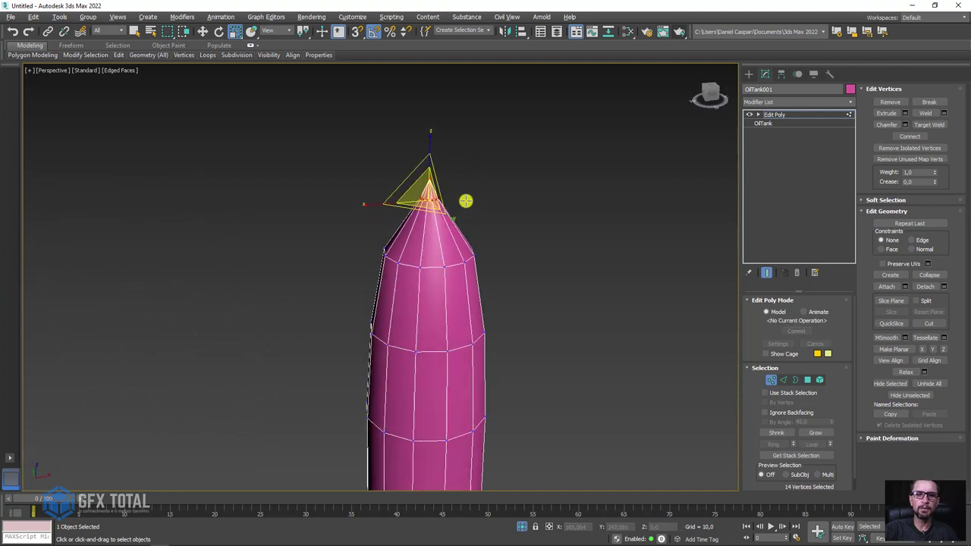
pyautogui.moveTo(432, 134); pyautogui.dragTo(455, 86)
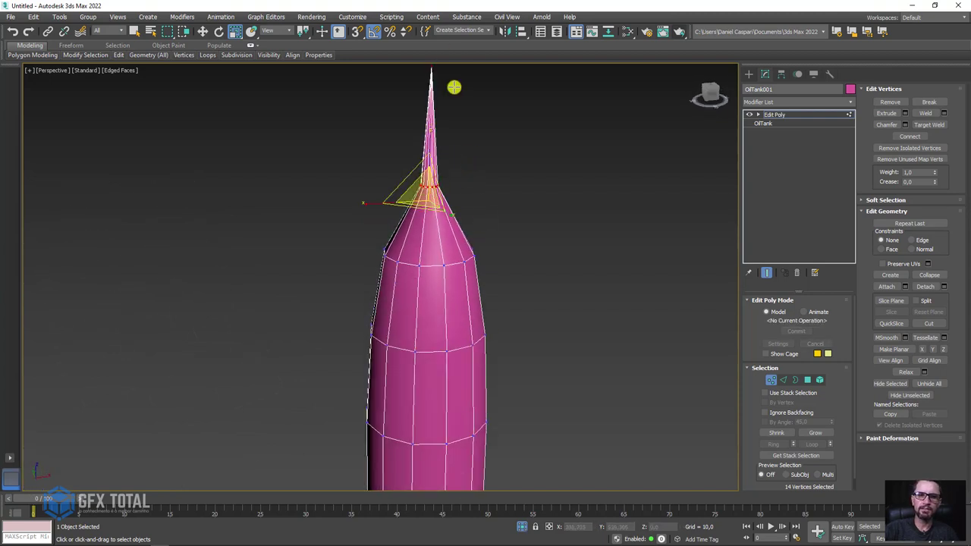
# Undo the overly tall stretch and pull the single tip vertex up into a point.
pyautogui.press('w')
pyautogui.hotkey('ctrl', 'z')
pyautogui.hotkey('ctrl', 'z')
pyautogui.moveTo(427, 198)
pyautogui.mouseDown()
pyautogui.moveTo(430, 81)
pyautogui.moveTo(428, 190)
pyautogui.mouseUp()
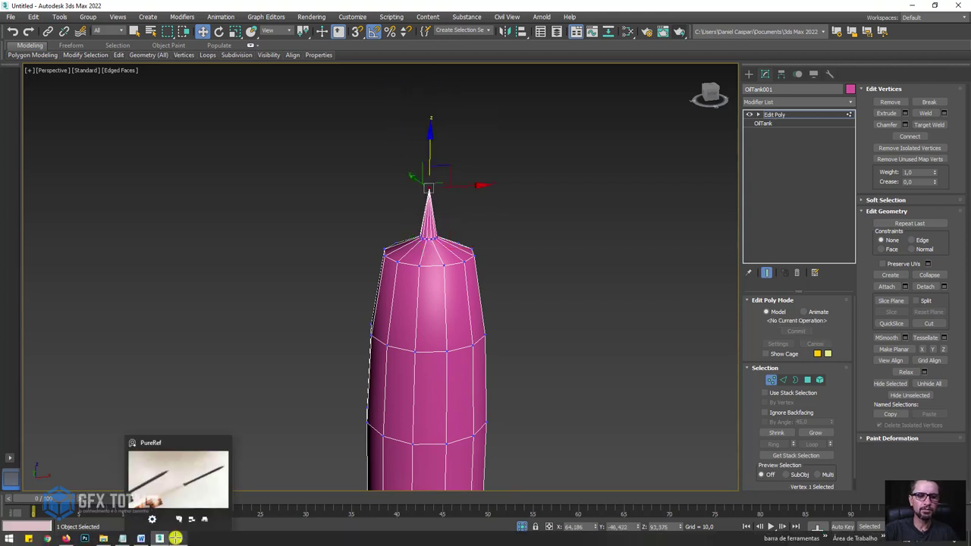
# Zoom into the rocket's slender nose in PureRef, clear the drawn mark, and return to 3ds Max.
pyautogui.click(160, 497)
pyautogui.scroll(-3, 323, 353)
pyautogui.scroll(-3, 340, 234)
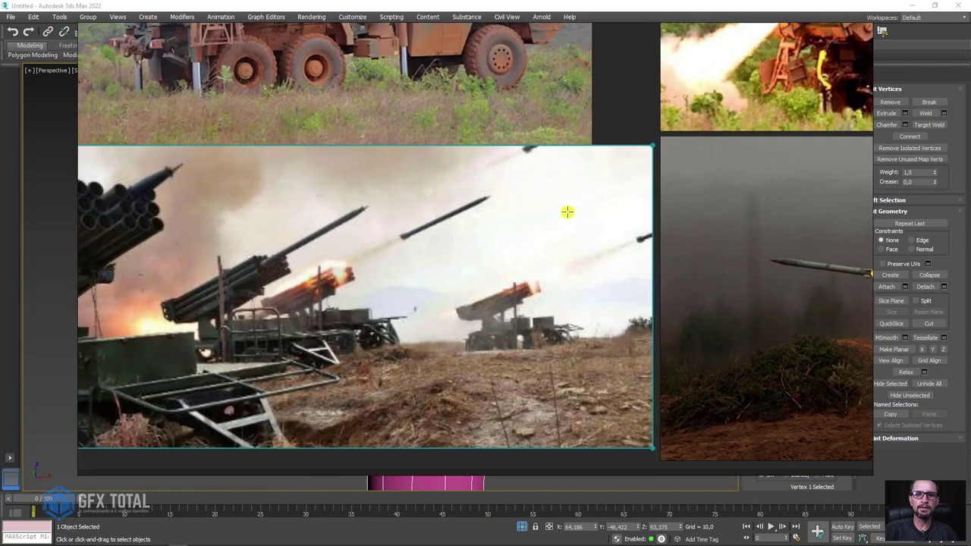
pyautogui.scroll(3, 720, 244)
pyautogui.scroll(3, 609, 251)
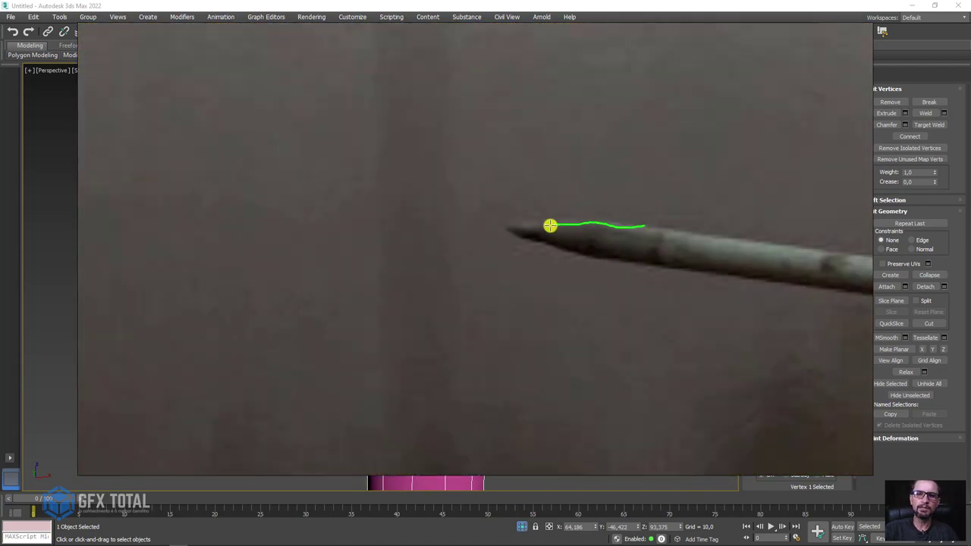
pyautogui.press('Escape')
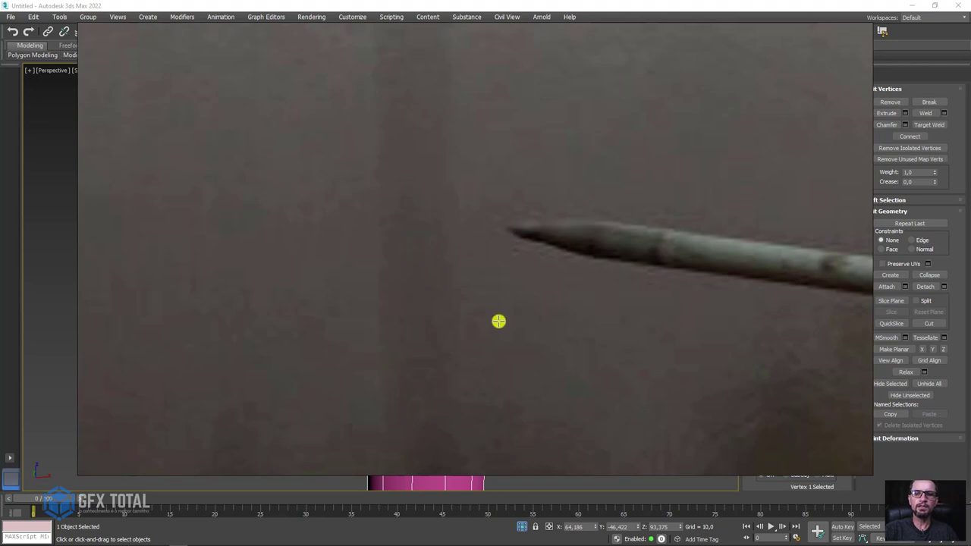
pyautogui.scroll(-2, 496, 321)
pyautogui.hotkey('alt', 'Tab')
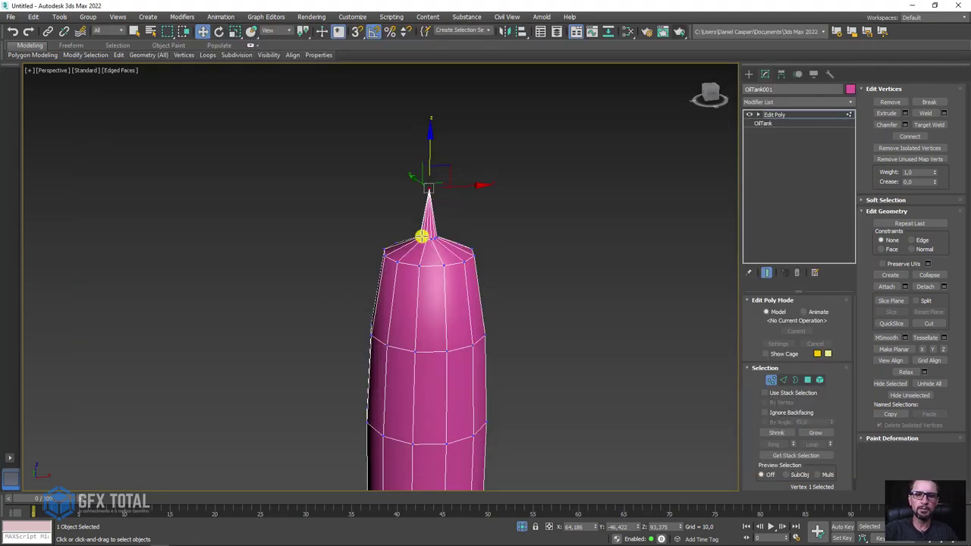
# Grow the tip selection one ring and pull the nose vertices up into a tall spike.
pyautogui.click(813, 431)
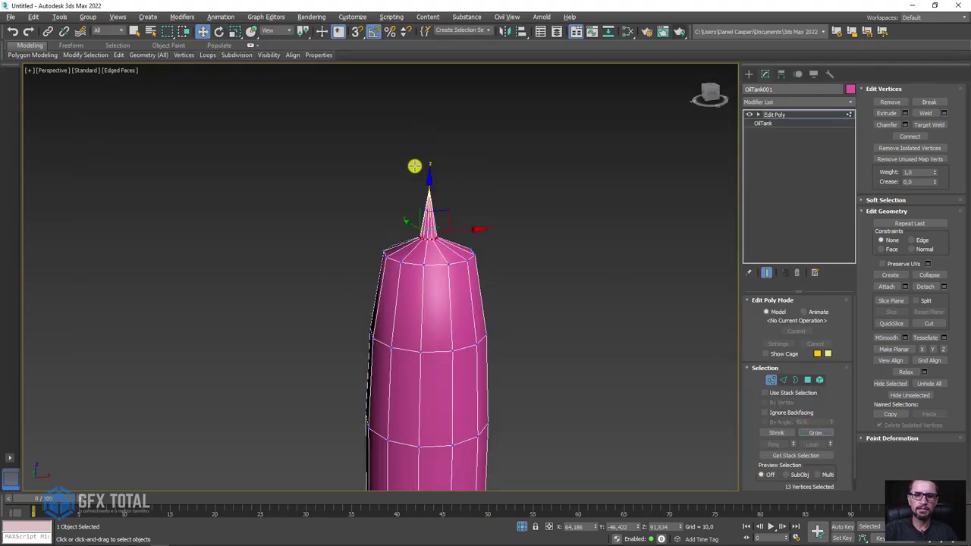
pyautogui.moveTo(429, 192); pyautogui.dragTo(498, 38)
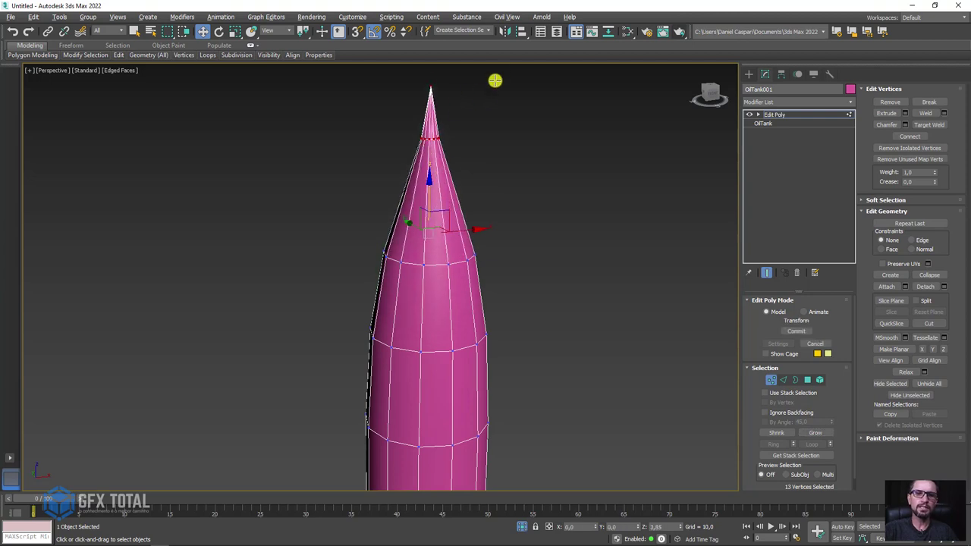
pyautogui.scroll(-5, 505, 188)
pyautogui.scroll(5, 485, 167)
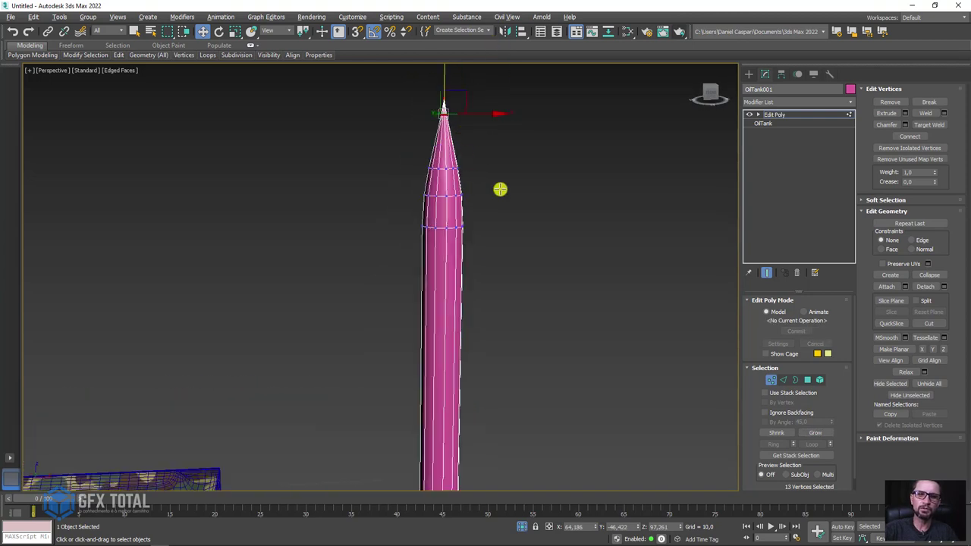
# Select the vertex rings along the nose and scale them inward into a tapered cone.
pyautogui.moveTo(402, 140); pyautogui.dragTo(403, 141)
pyautogui.keyDown('alt'); pyautogui.moveTo(445, 145); pyautogui.dragTo(466, 152, button='middle'); pyautogui.keyUp('alt')
pyautogui.press('e')
pyautogui.press('r')
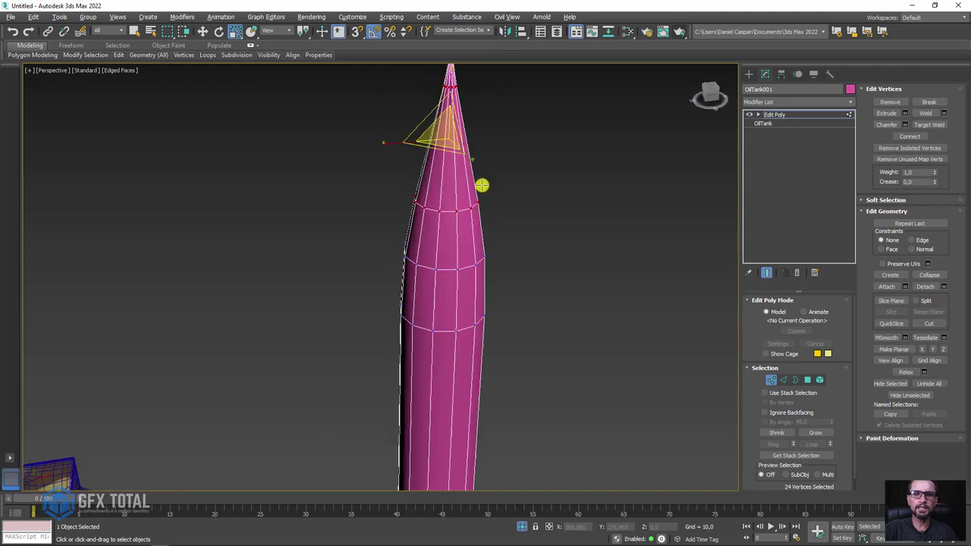
pyautogui.keyDown('alt'); pyautogui.moveTo(481, 186); pyautogui.dragTo(443, 176, button='middle'); pyautogui.keyUp('alt')
pyautogui.moveTo(440, 158); pyautogui.dragTo(455, 152)
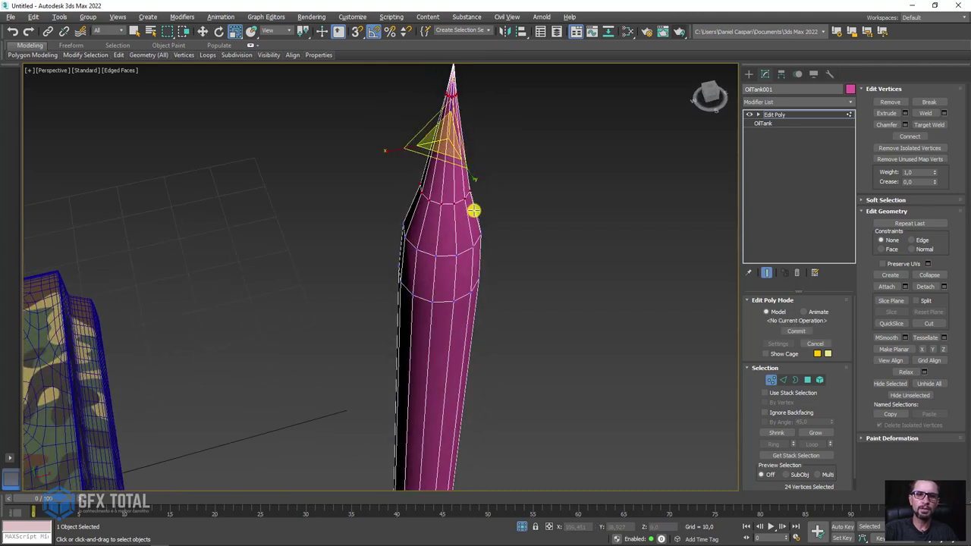
pyautogui.keyDown('alt'); pyautogui.moveTo(473, 210); pyautogui.dragTo(512, 175, button='middle'); pyautogui.keyUp('alt')
pyautogui.scroll(-3, 512, 175)
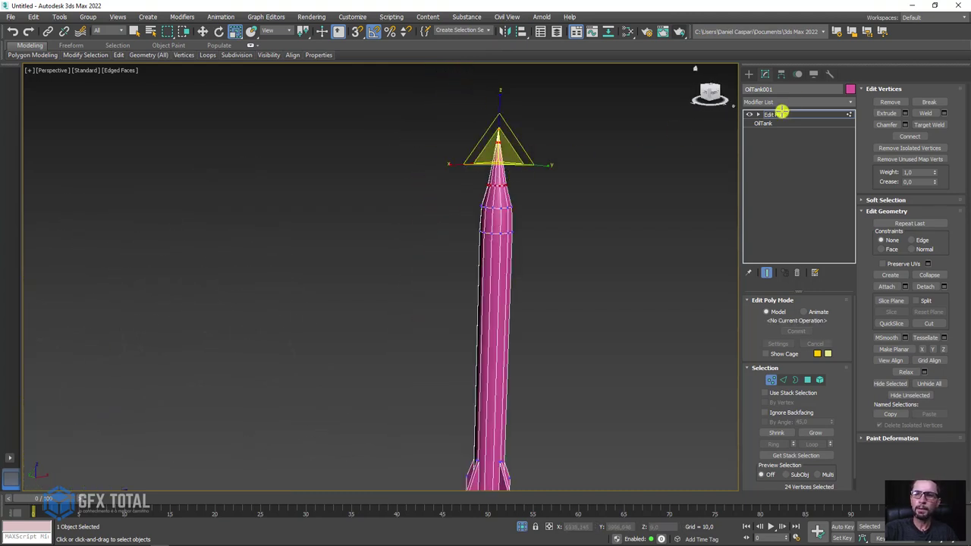
# Leave vertex editing at the Edit Poly level and turn off edged faces with F4.
pyautogui.click(781, 114)
pyautogui.scroll(-3, 579, 296)
pyautogui.moveTo(569, 318)
pyautogui.keyDown('alt'); pyautogui.mouseDown(button='middle')
pyautogui.moveTo(502, 344)
pyautogui.moveTo(449, 438)
pyautogui.moveTo(514, 403)
pyautogui.moveTo(455, 458)
pyautogui.mouseUp(button='middle'); pyautogui.keyUp('alt')
pyautogui.press('F4')
# Move the rocket down onto the grid in front of the launcher and open the Slate Material Editor.
pyautogui.click(409, 379)
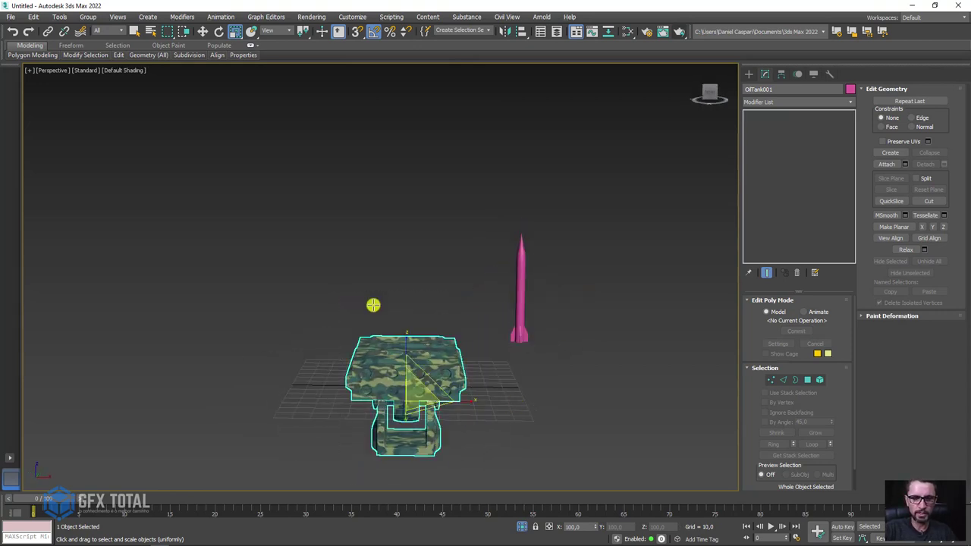
pyautogui.hotkey('ctrl', 'a')
pyautogui.press('w')
pyautogui.moveTo(440, 348)
pyautogui.keyDown('alt'); pyautogui.mouseDown(button='middle')
pyautogui.moveTo(450, 260)
pyautogui.moveTo(427, 268)
pyautogui.moveTo(521, 320)
pyautogui.mouseUp(button='middle'); pyautogui.keyUp('alt')
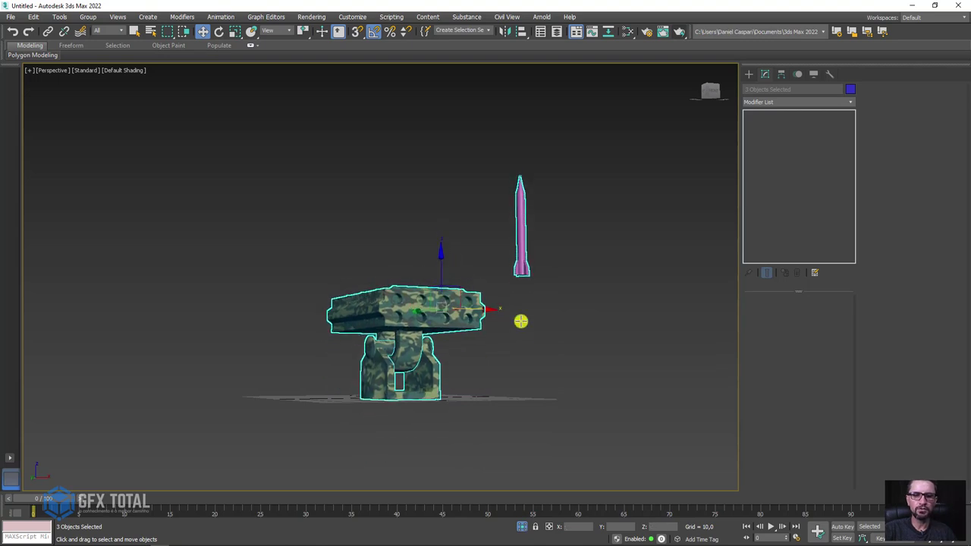
pyautogui.click(524, 243)
pyautogui.moveTo(531, 232); pyautogui.dragTo(501, 321)
pyautogui.keyDown('alt'); pyautogui.moveTo(500, 321); pyautogui.dragTo(510, 338, button='middle'); pyautogui.keyUp('alt')
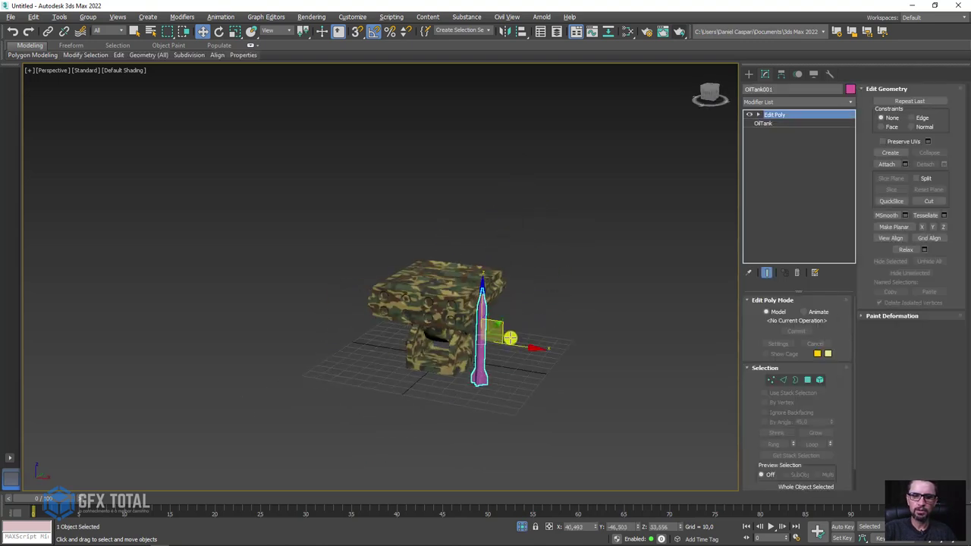
pyautogui.click(629, 30)
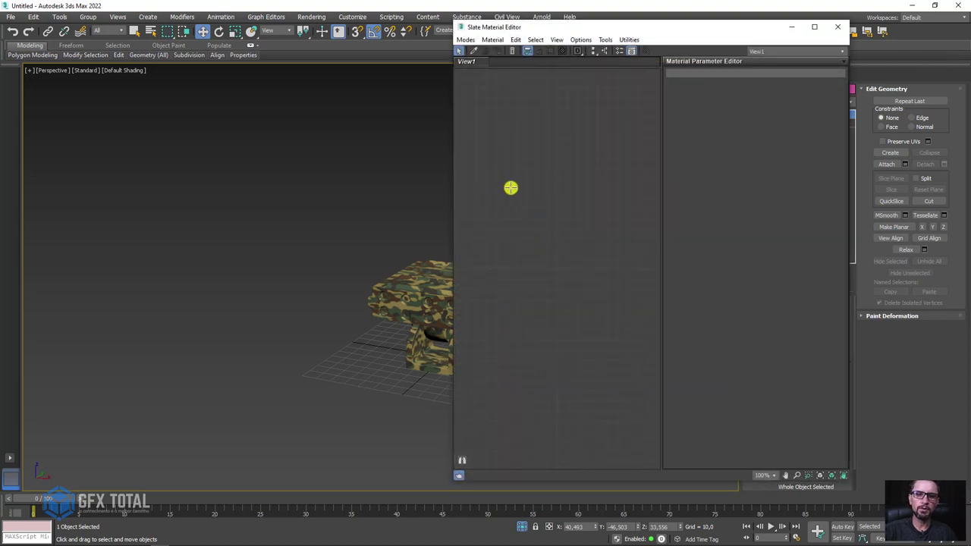
# Create a new Physical Material (Material #28) and assign it to the rocket.
pyautogui.rightClick(505, 187)
pyautogui.moveTo(612, 187)
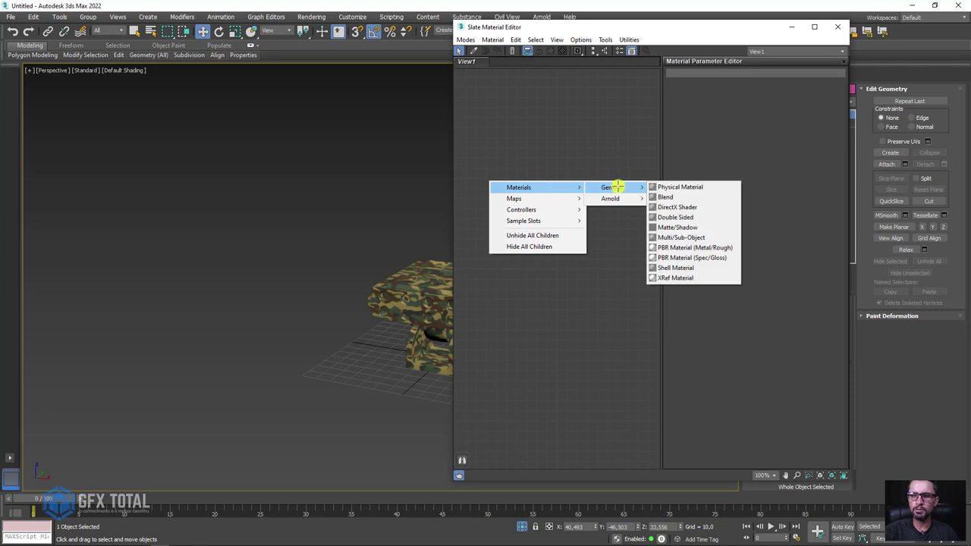
pyautogui.click(682, 186)
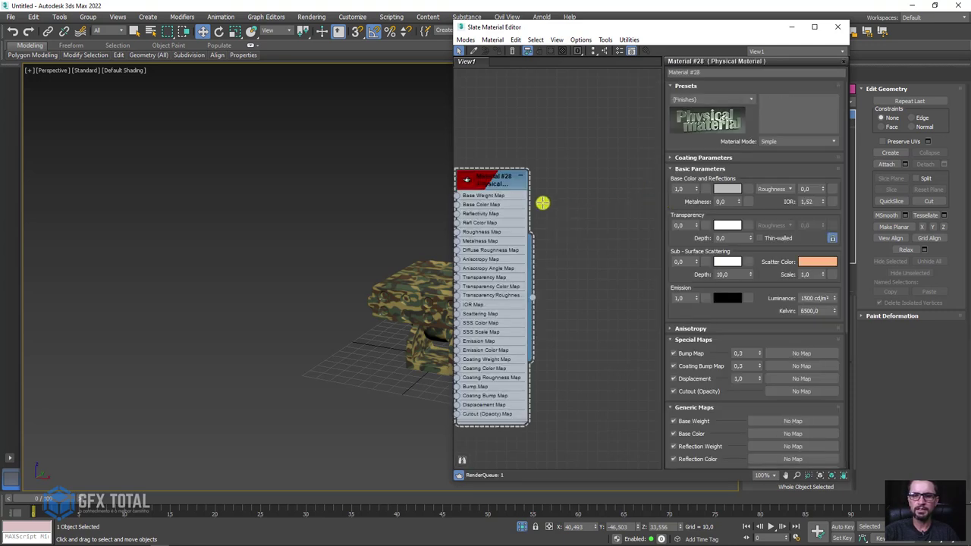
pyautogui.moveTo(526, 179); pyautogui.dragTo(568, 174)
pyautogui.press('z')
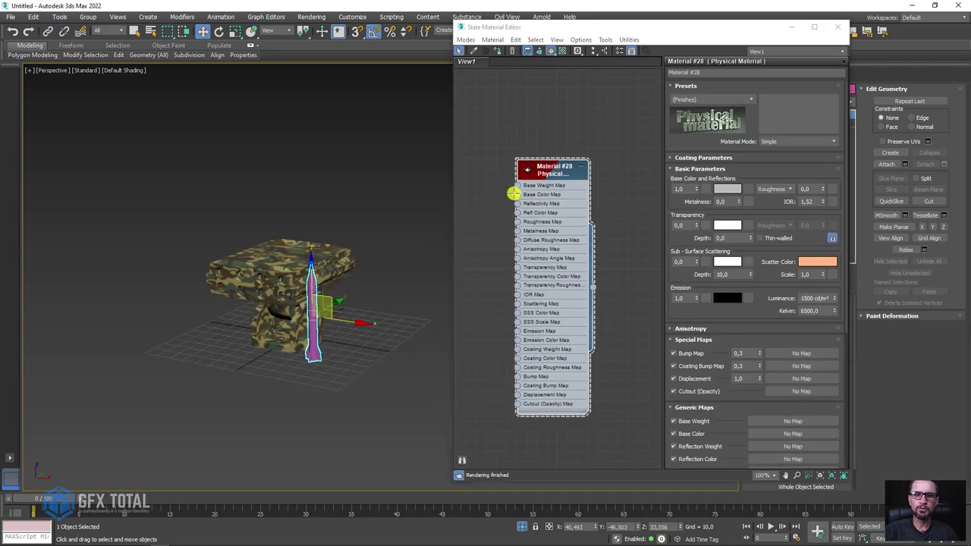
pyautogui.rightClick(545, 168)
pyautogui.click(570, 185)
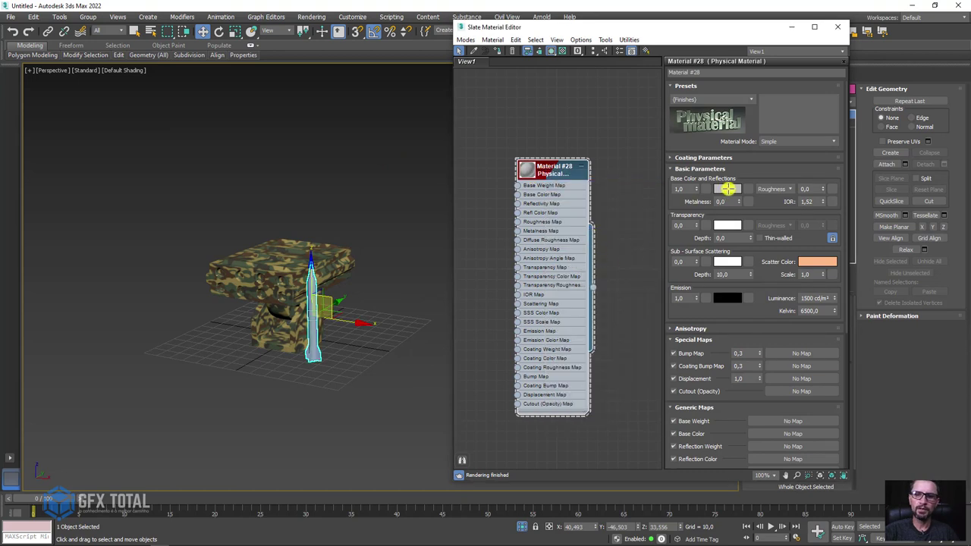
# Set the material's Base Color value to 0 for pure black.
pyautogui.click(728, 189)
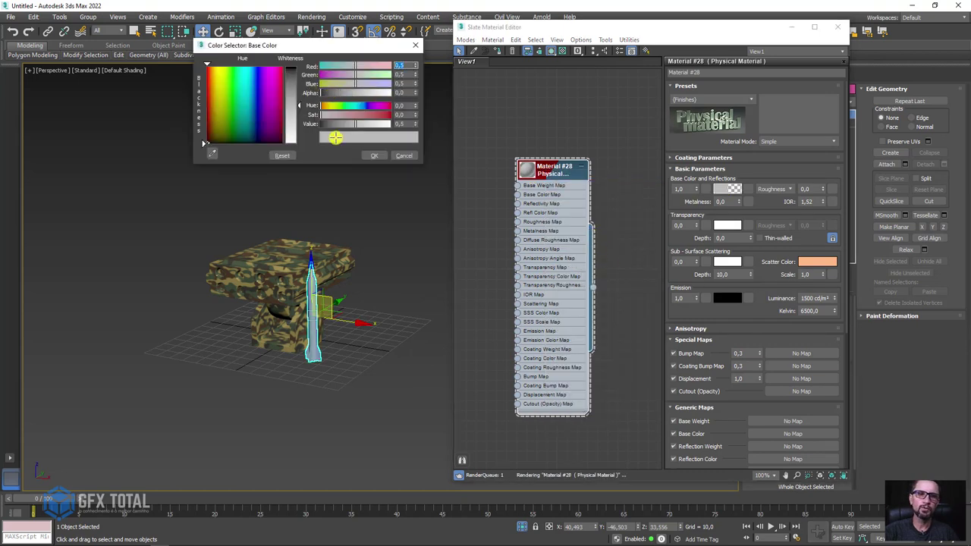
pyautogui.moveTo(342, 123); pyautogui.dragTo(312, 126)
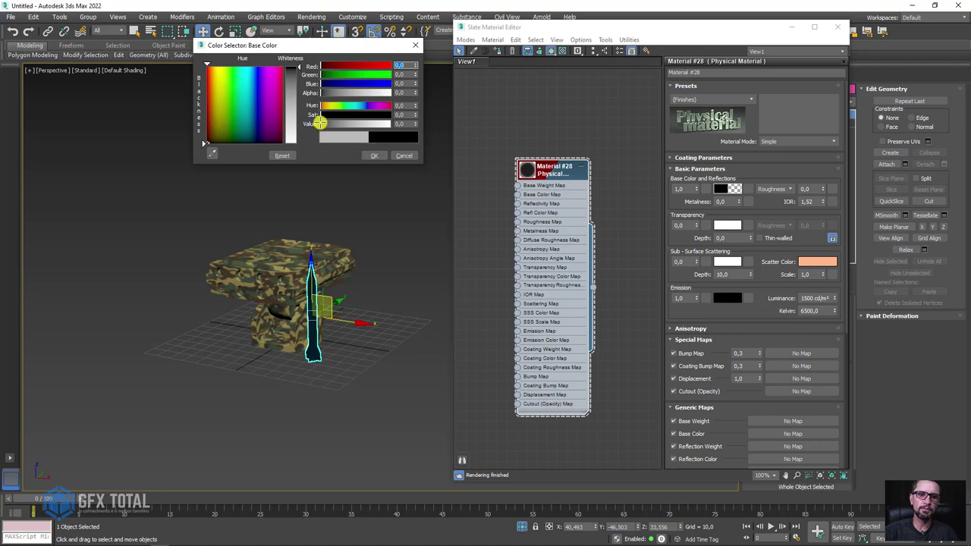
pyautogui.click(403, 155)
pyautogui.click(837, 26)
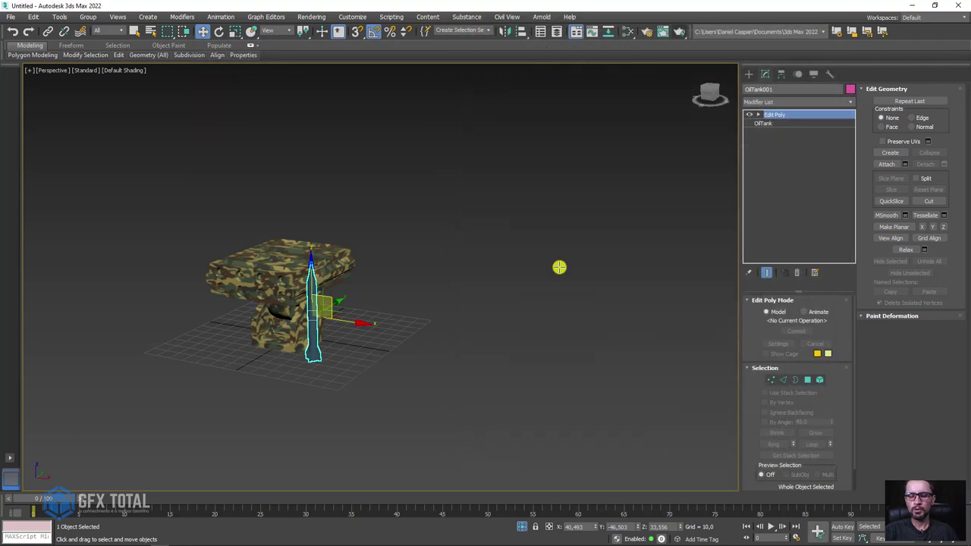
pyautogui.moveTo(380, 279); pyautogui.dragTo(474, 292, button='middle')
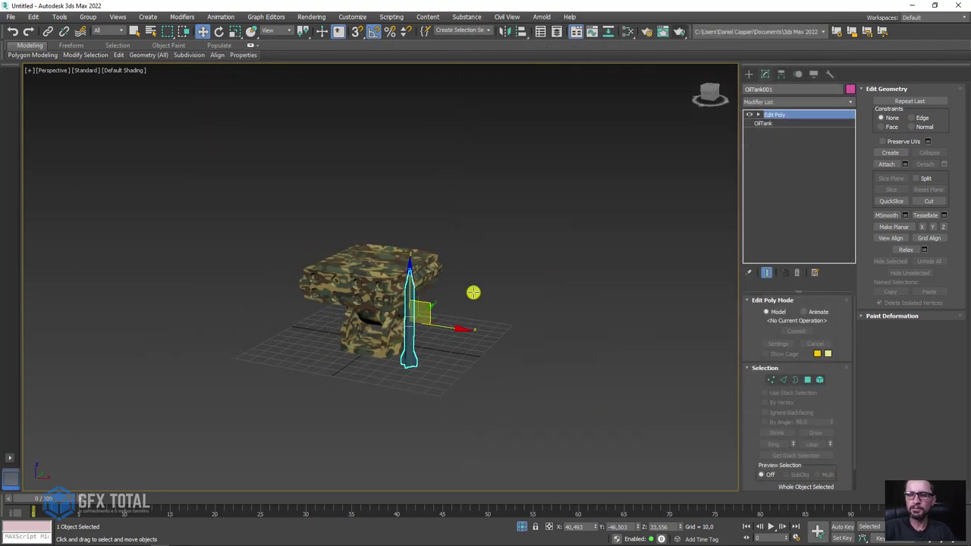
pyautogui.moveTo(479, 208); pyautogui.dragTo(347, 416)
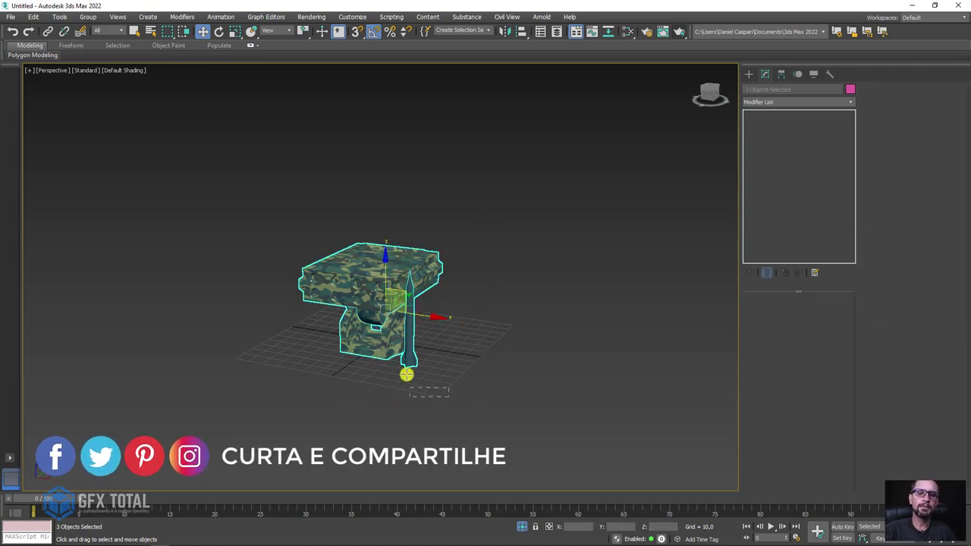
pyautogui.click(410, 319)
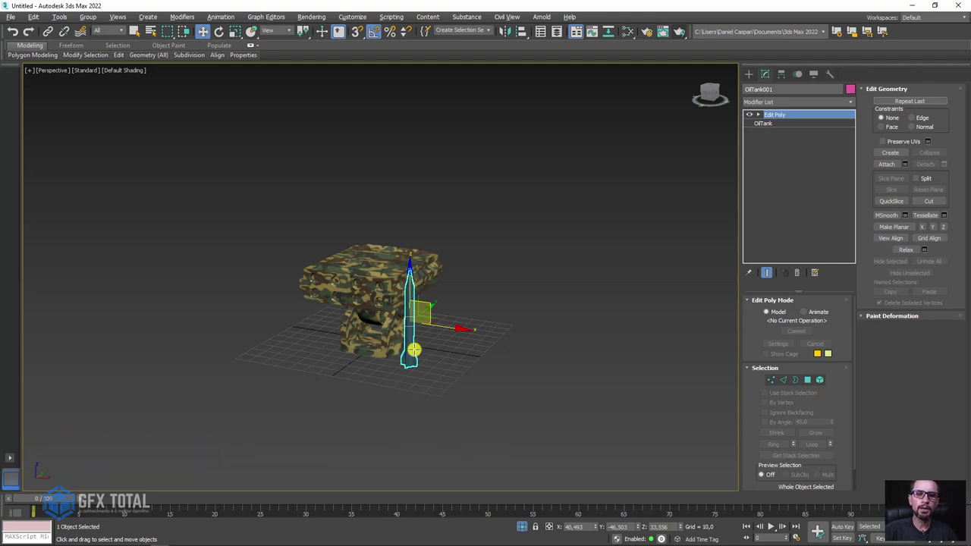
pyautogui.keyDown('alt'); pyautogui.moveTo(413, 350); pyautogui.dragTo(342, 336, button='middle'); pyautogui.keyUp('alt')
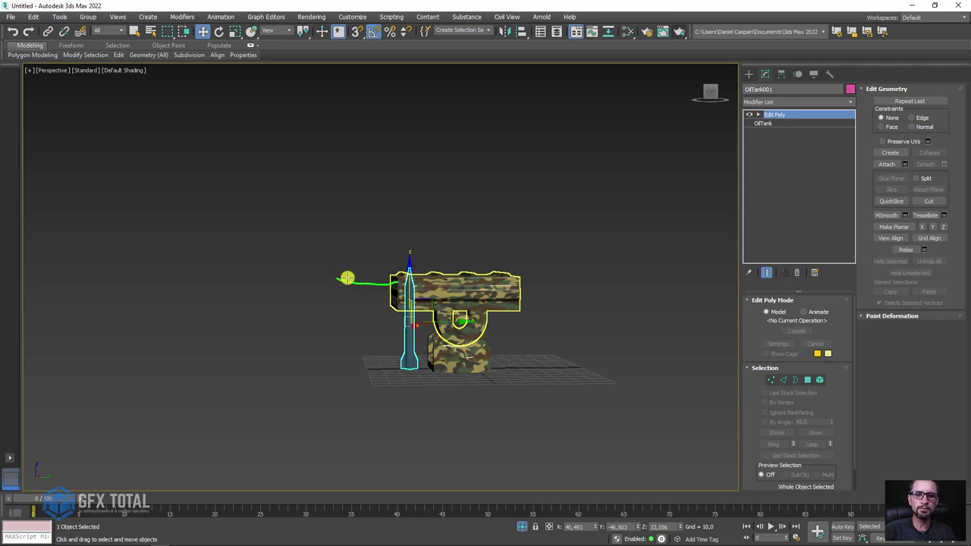